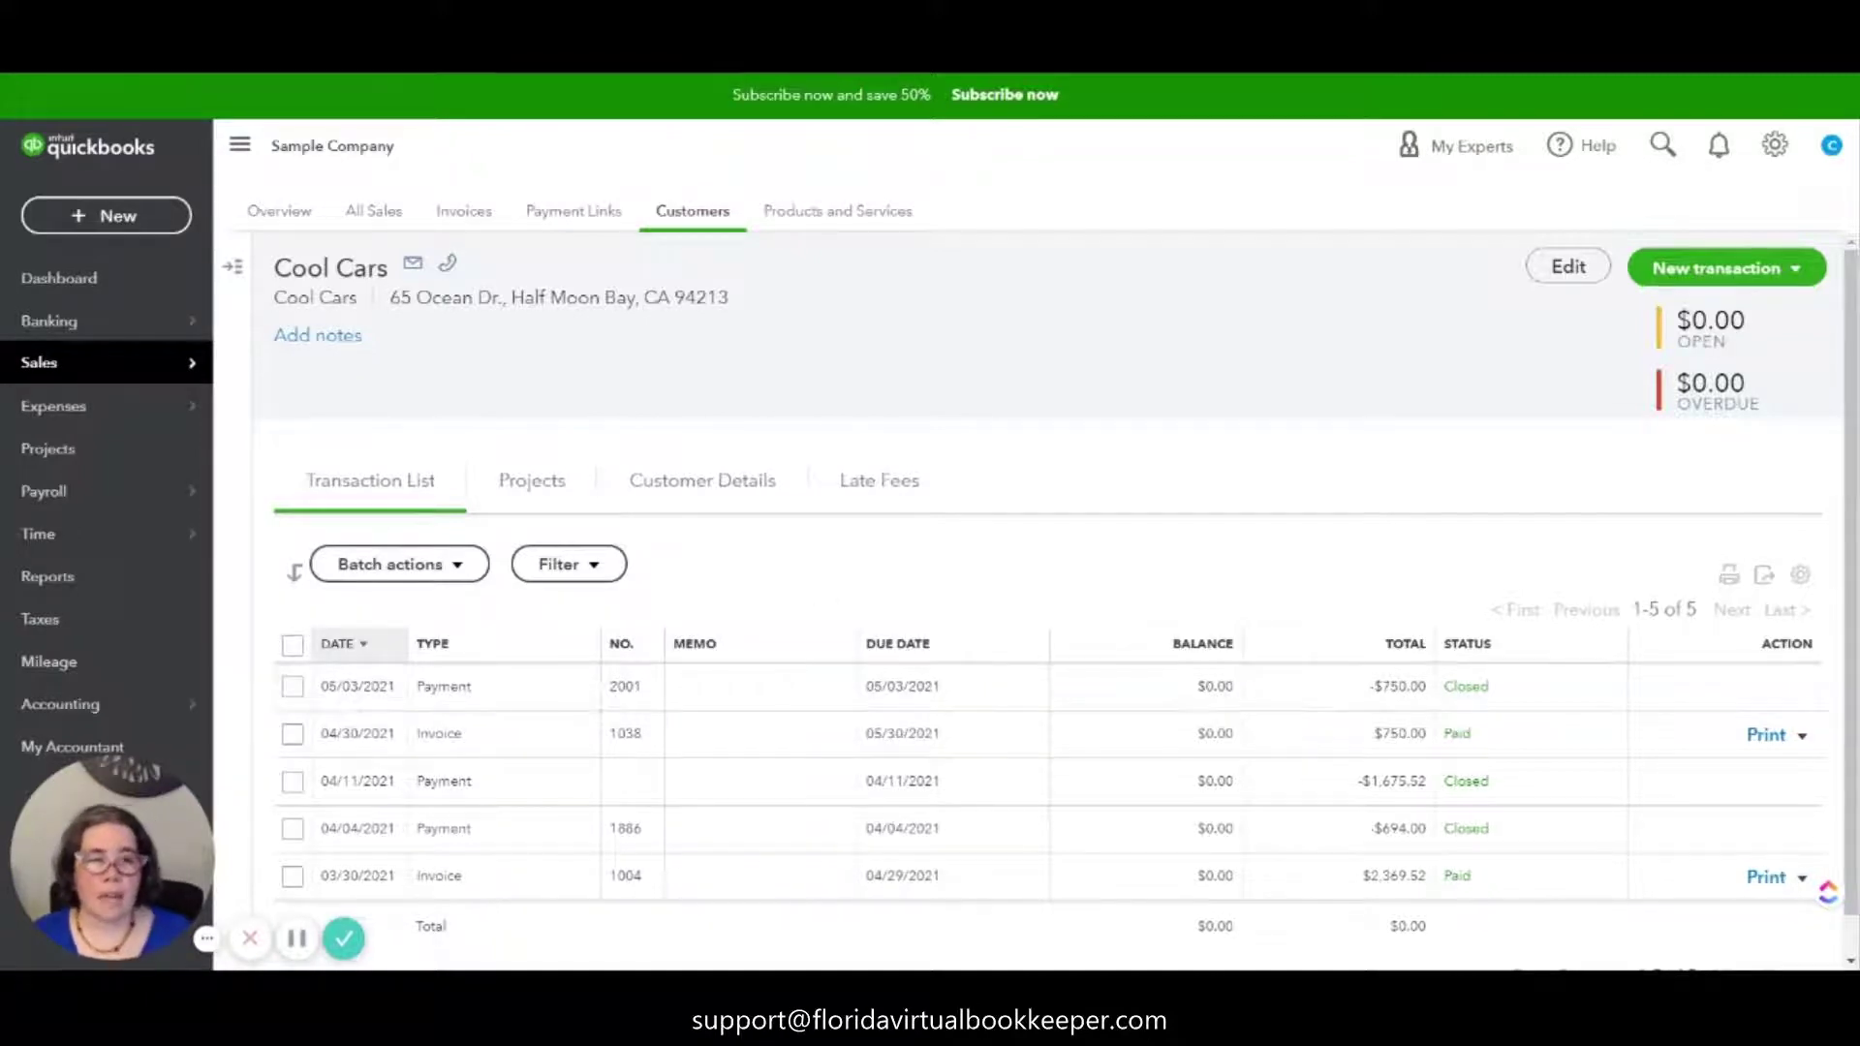
Start a new invoice for Cool Cars and keep the 05/03/2021 invoice date.
click(130, 215)
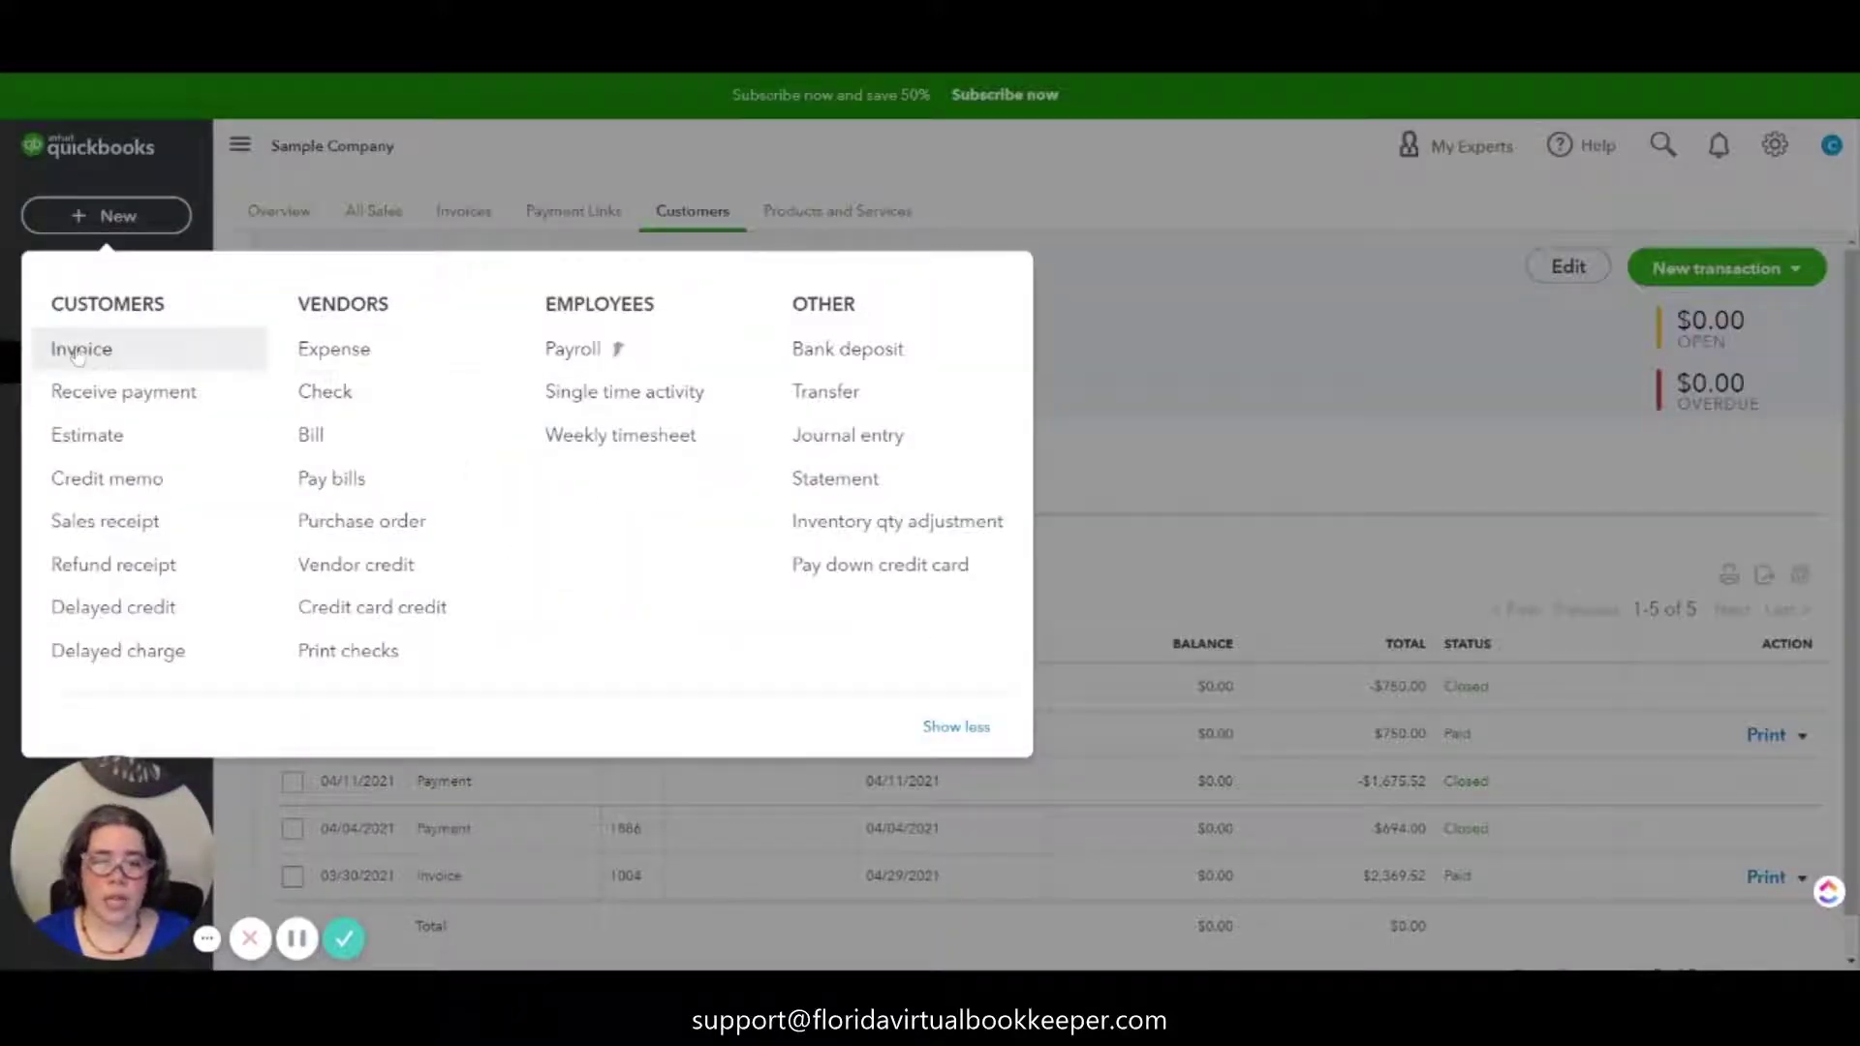
click(77, 352)
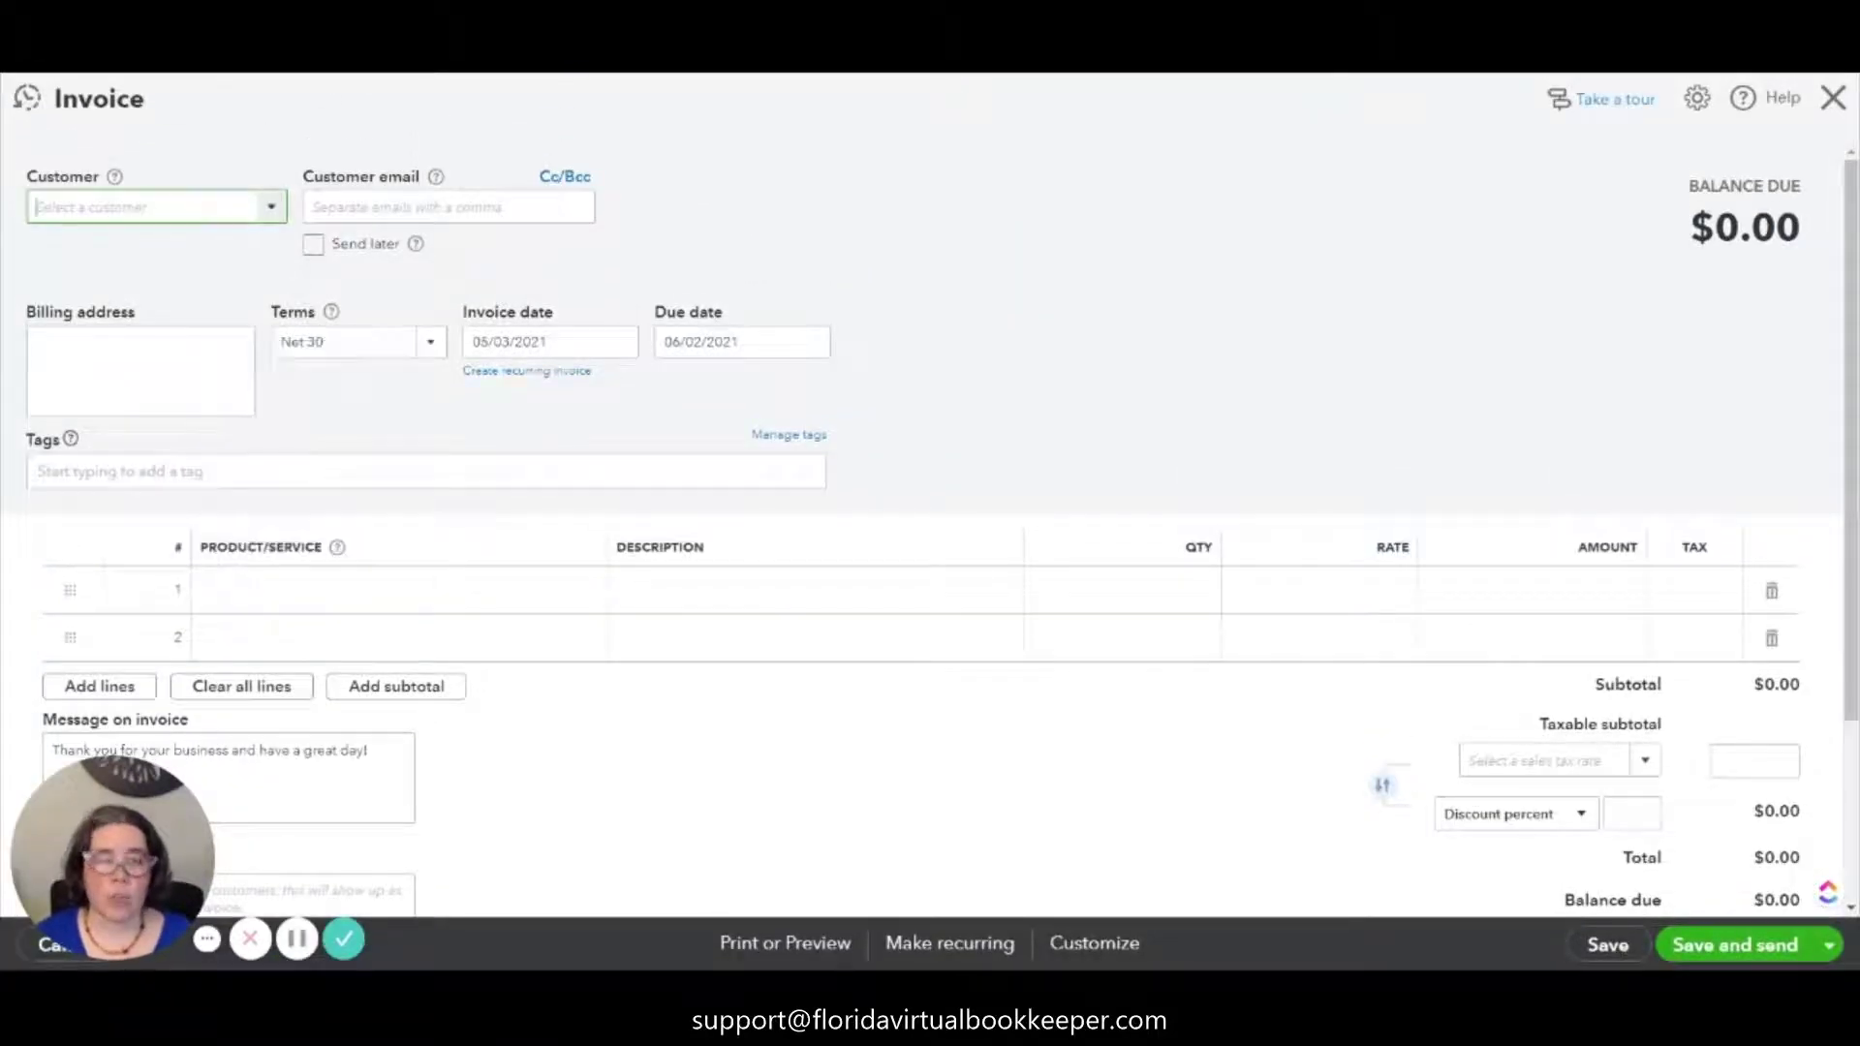
text(Cool Cars)
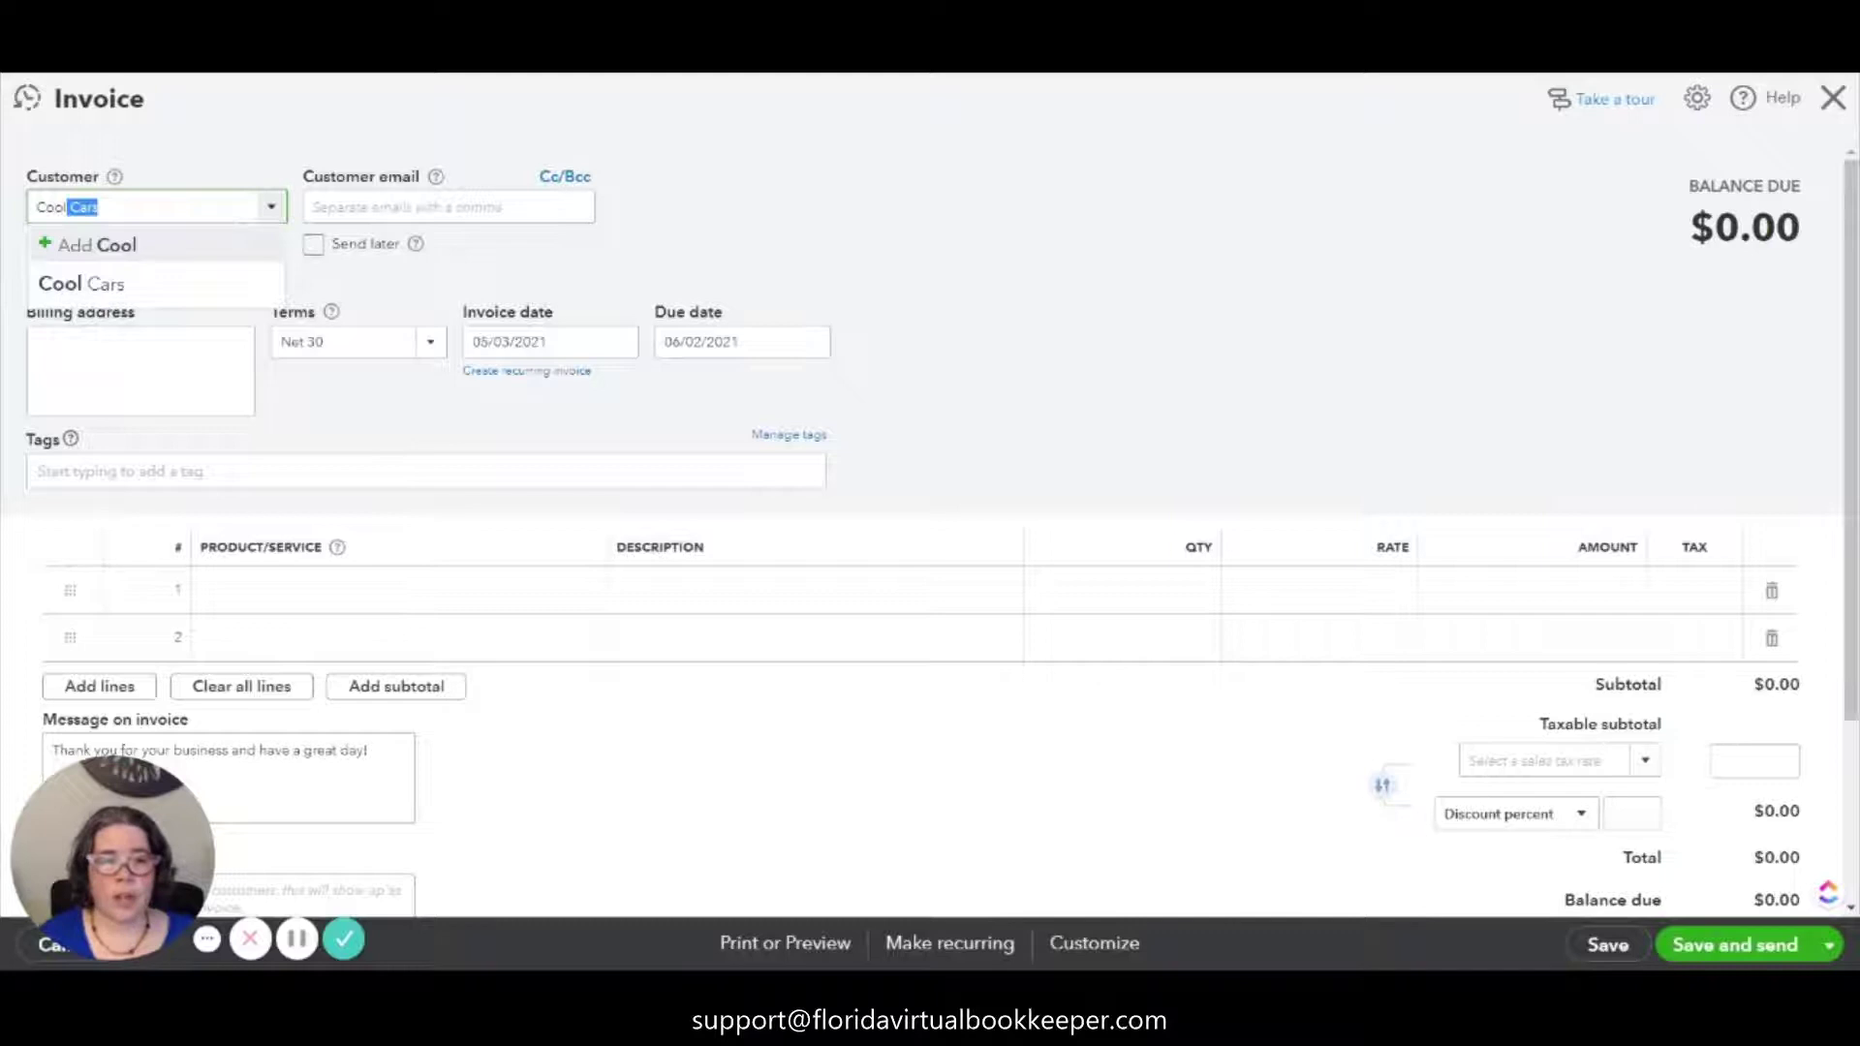
click(178, 297)
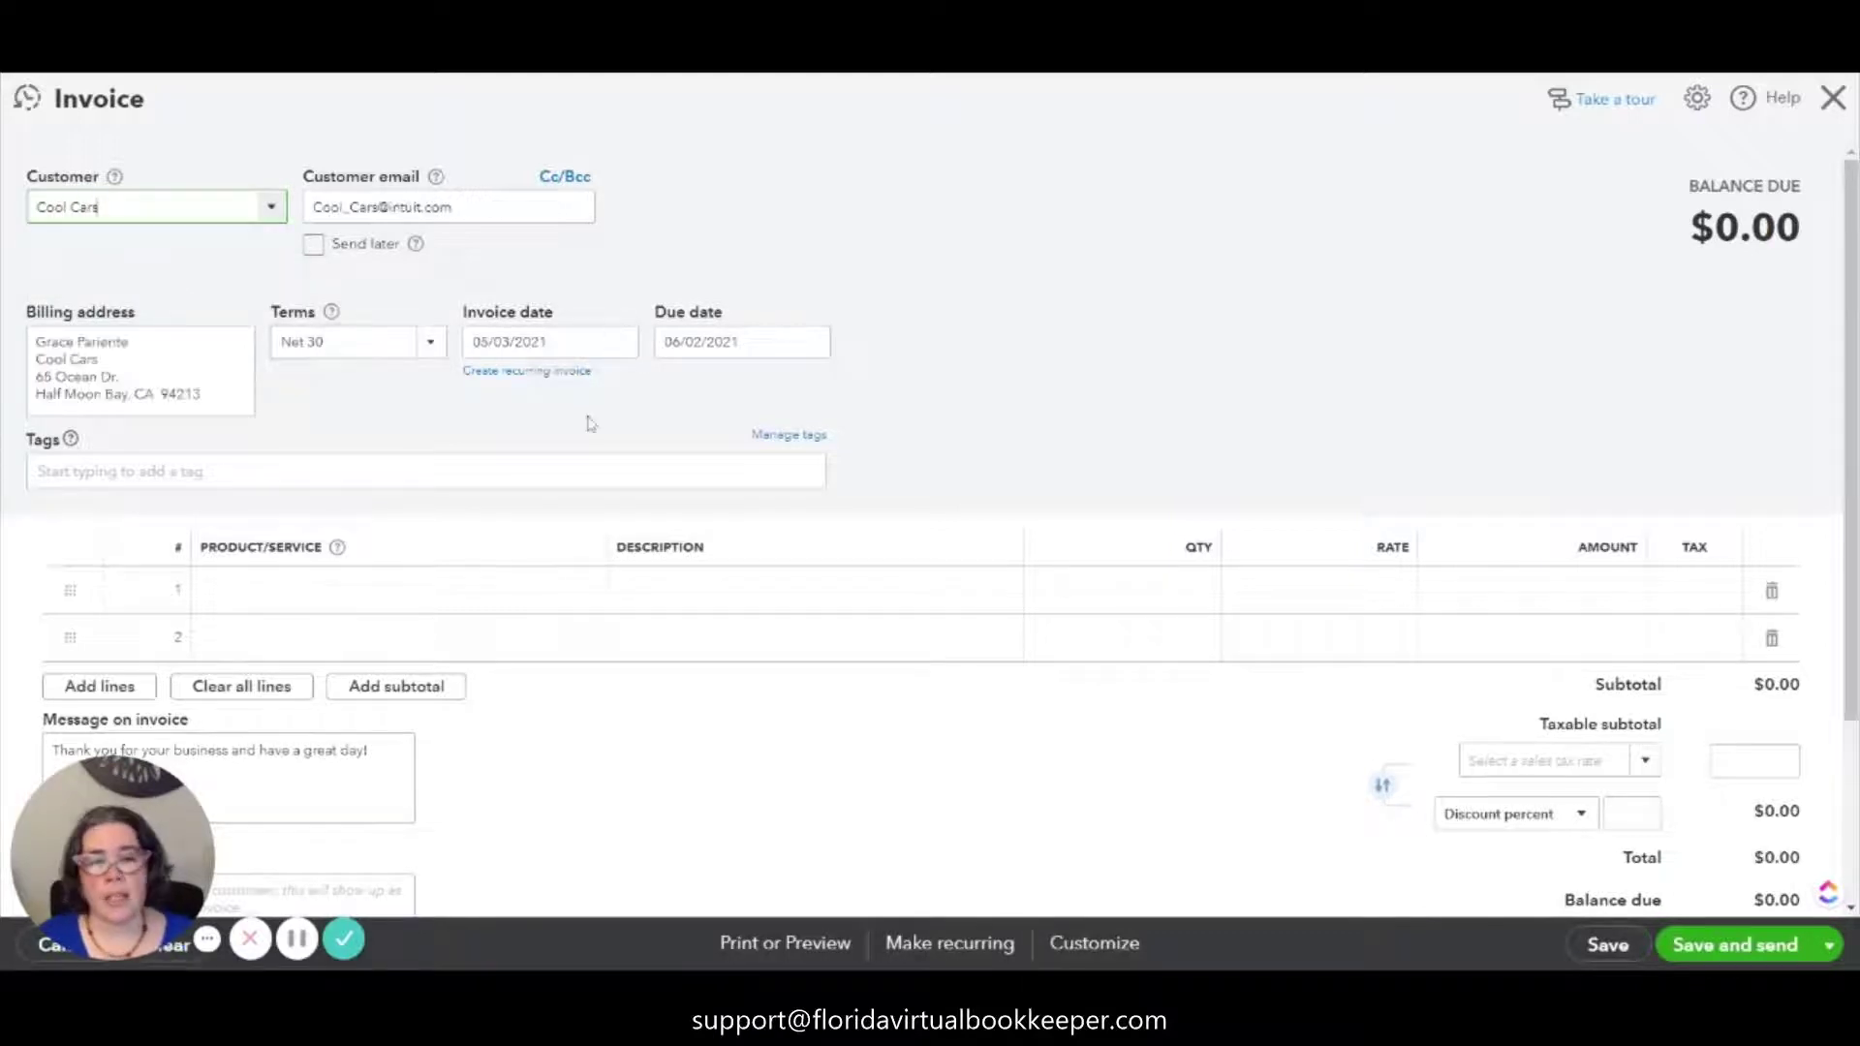
click(619, 342)
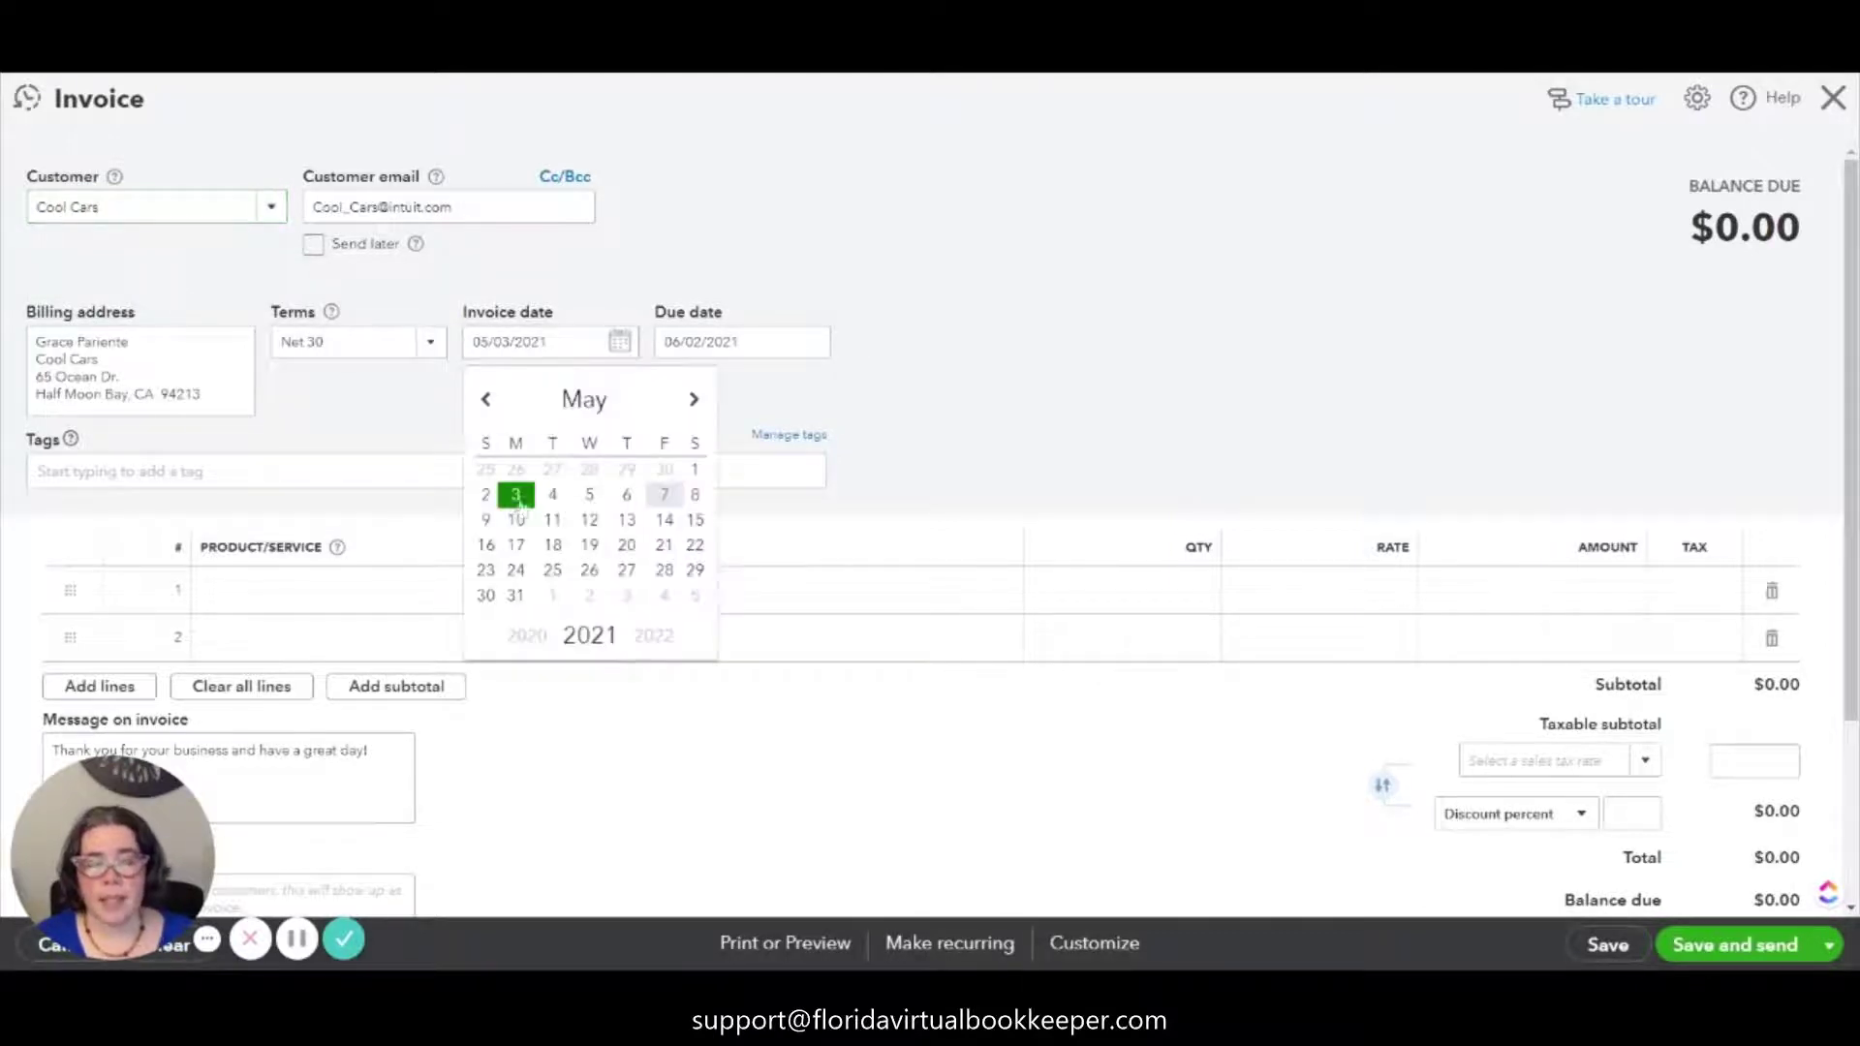
click(860, 401)
Enter NSF Fee as a new product on the first invoice line.
click(416, 593)
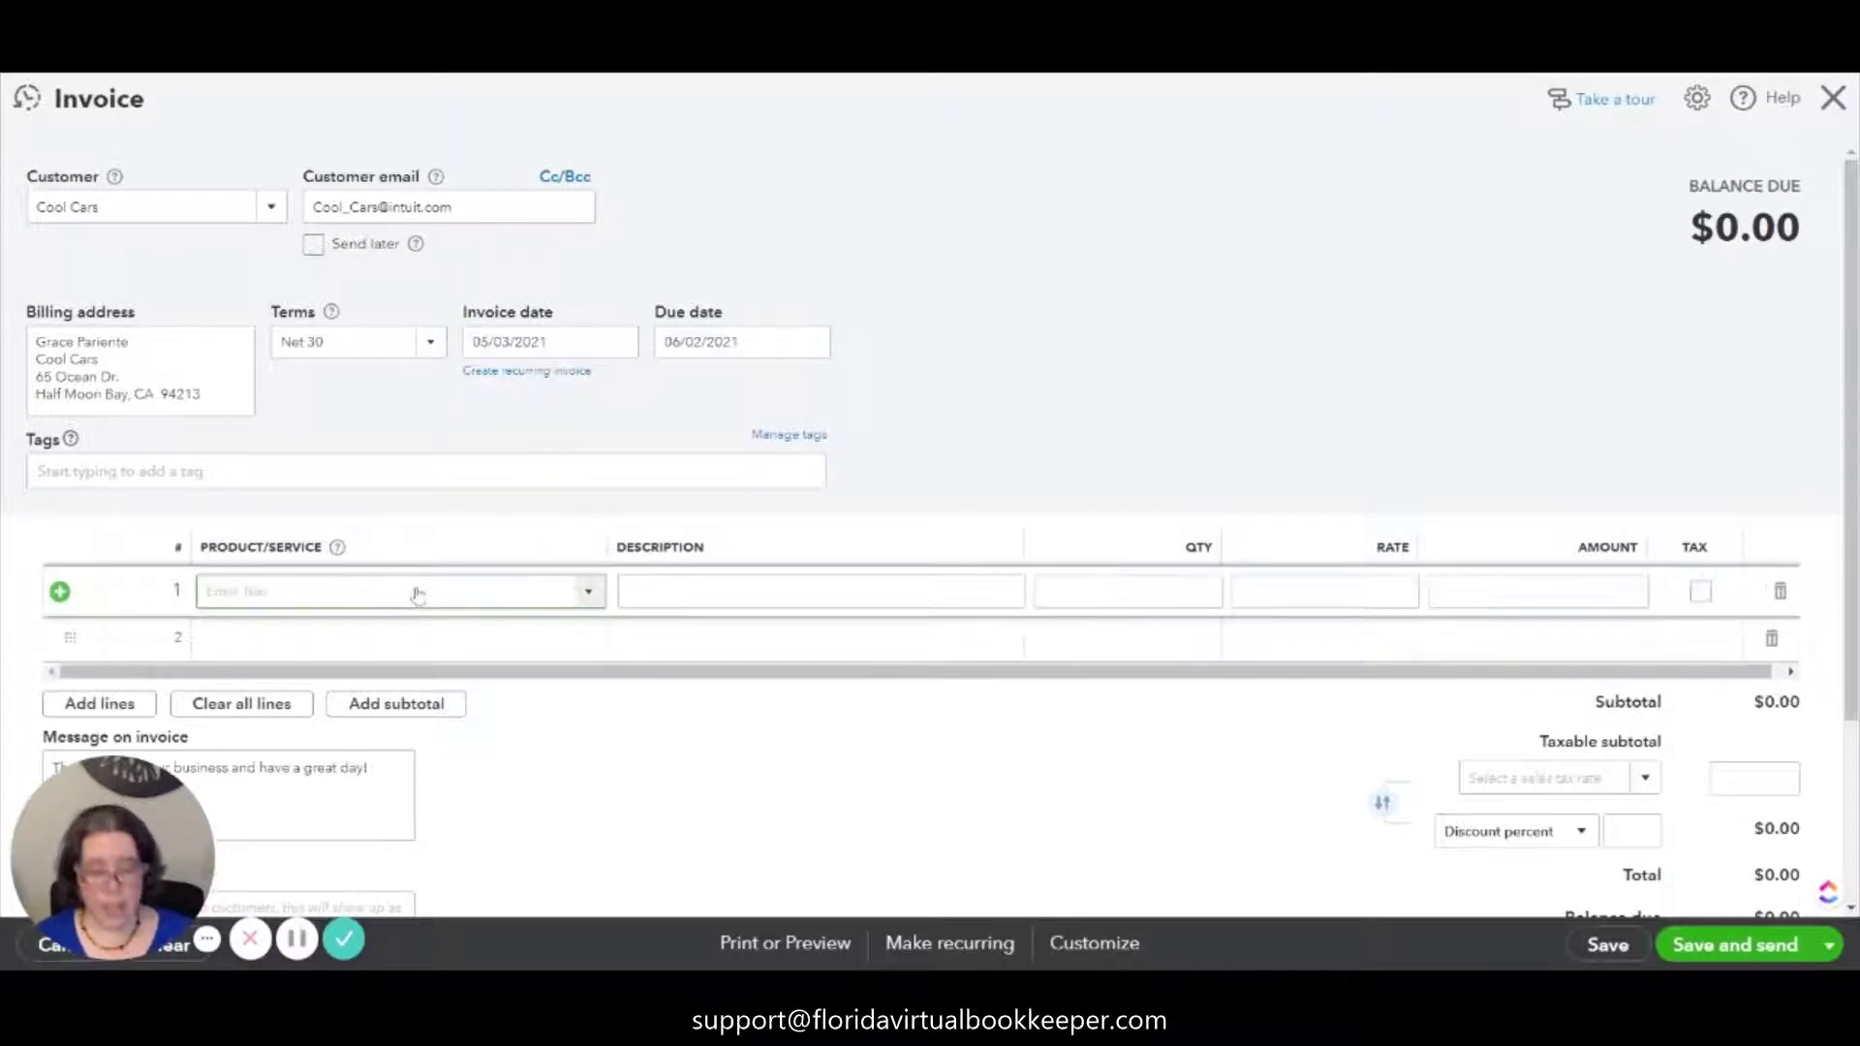
text(NSF Fee)
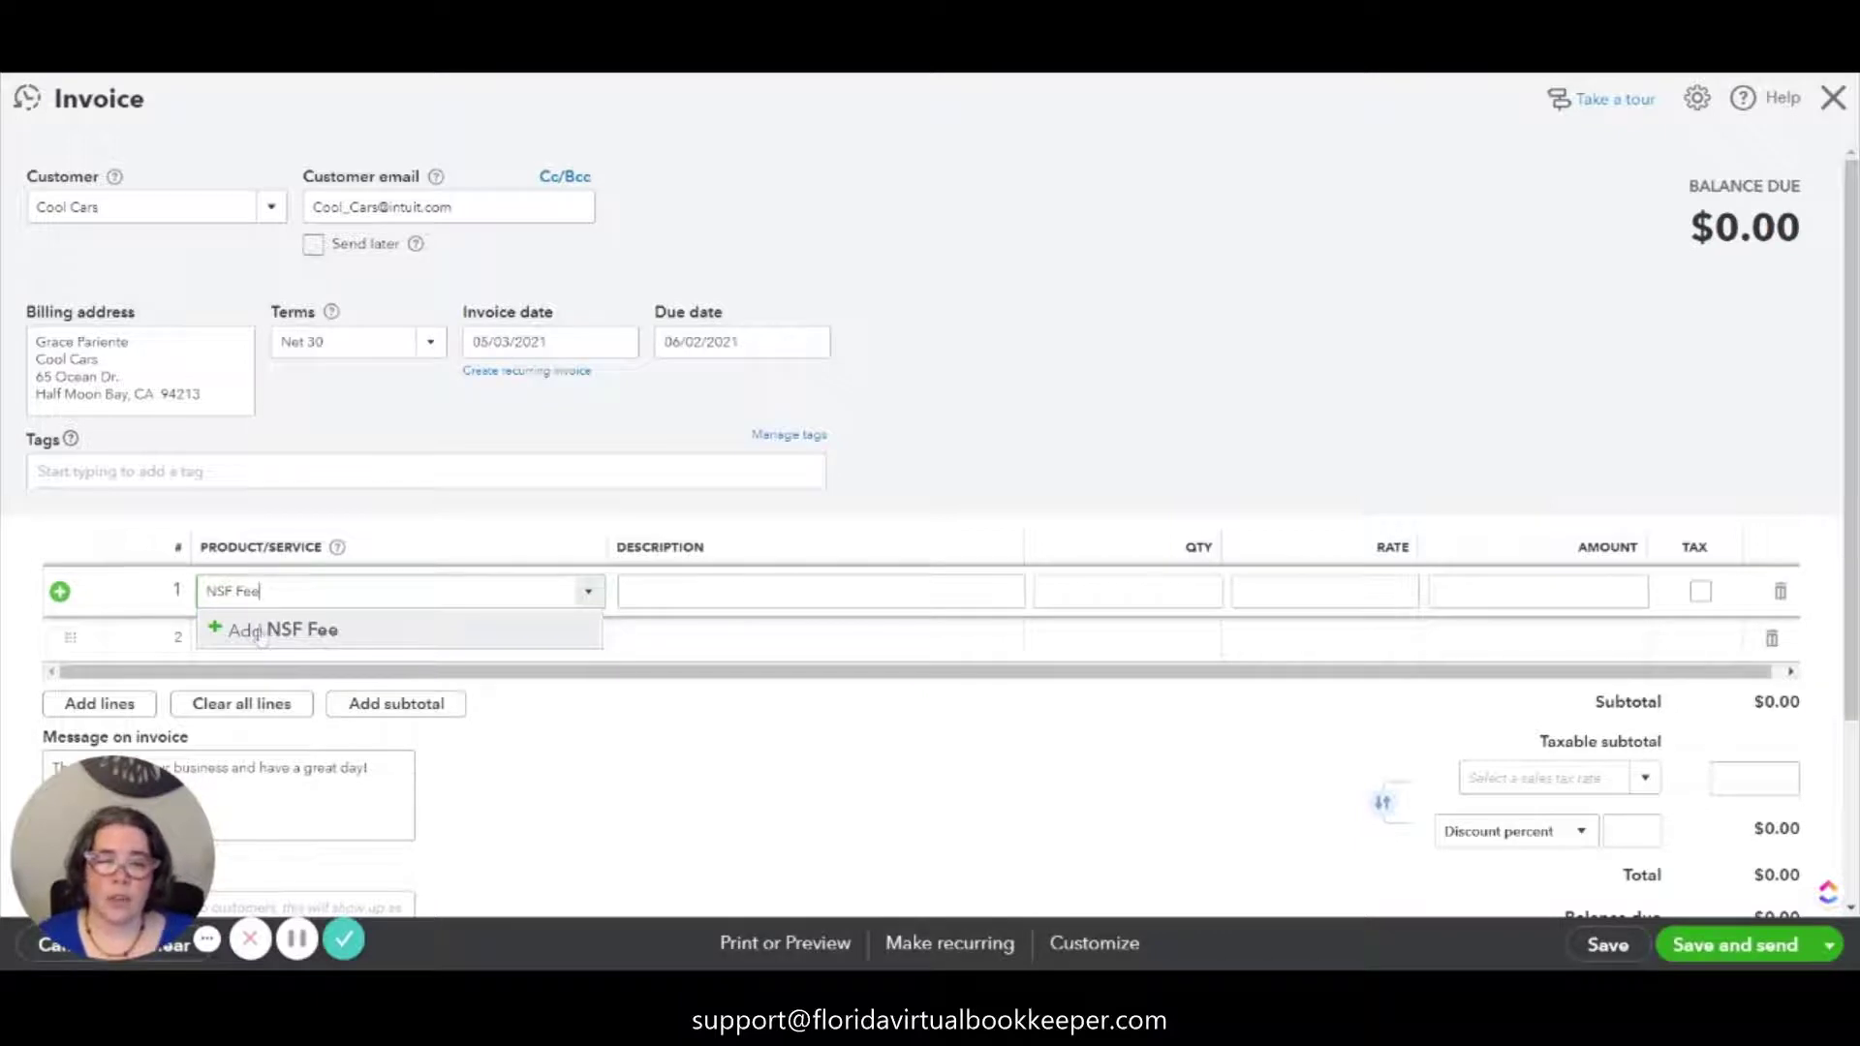
click(259, 632)
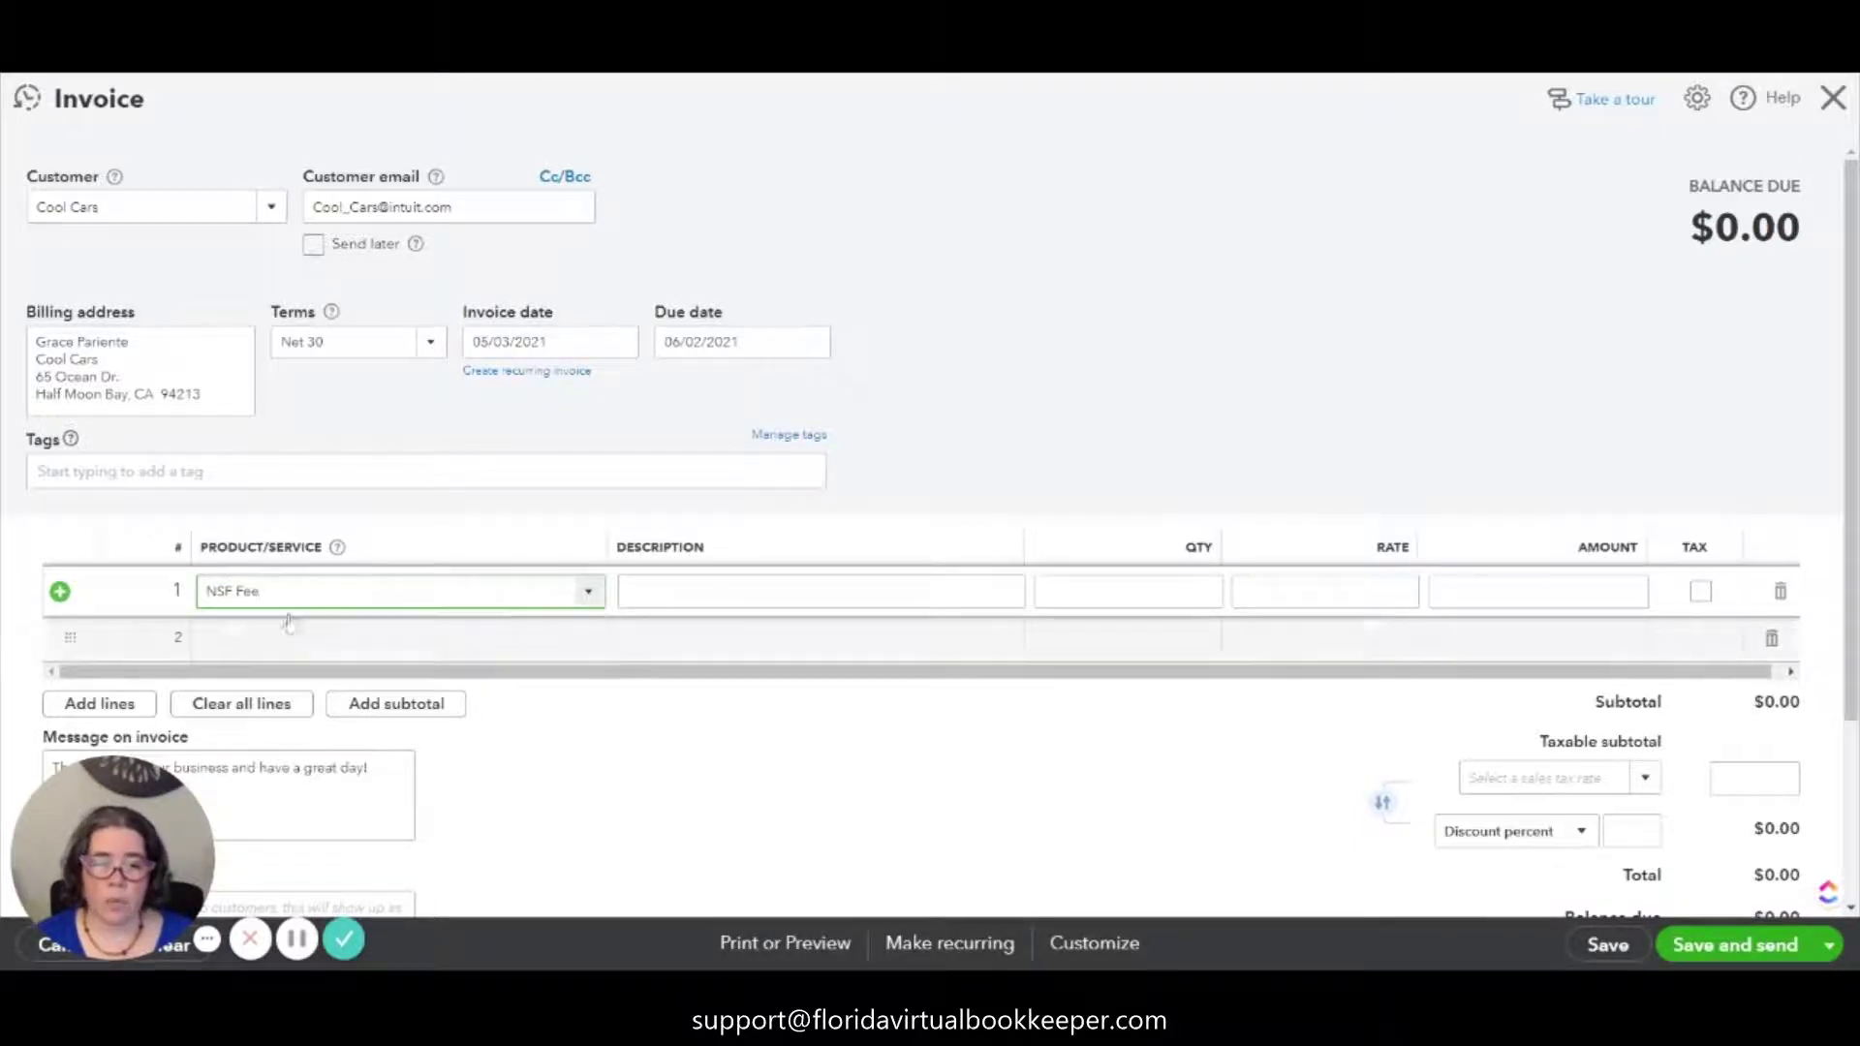
Save NSF Fee as a non-inventory item with income account Bank Charges.
click(1386, 344)
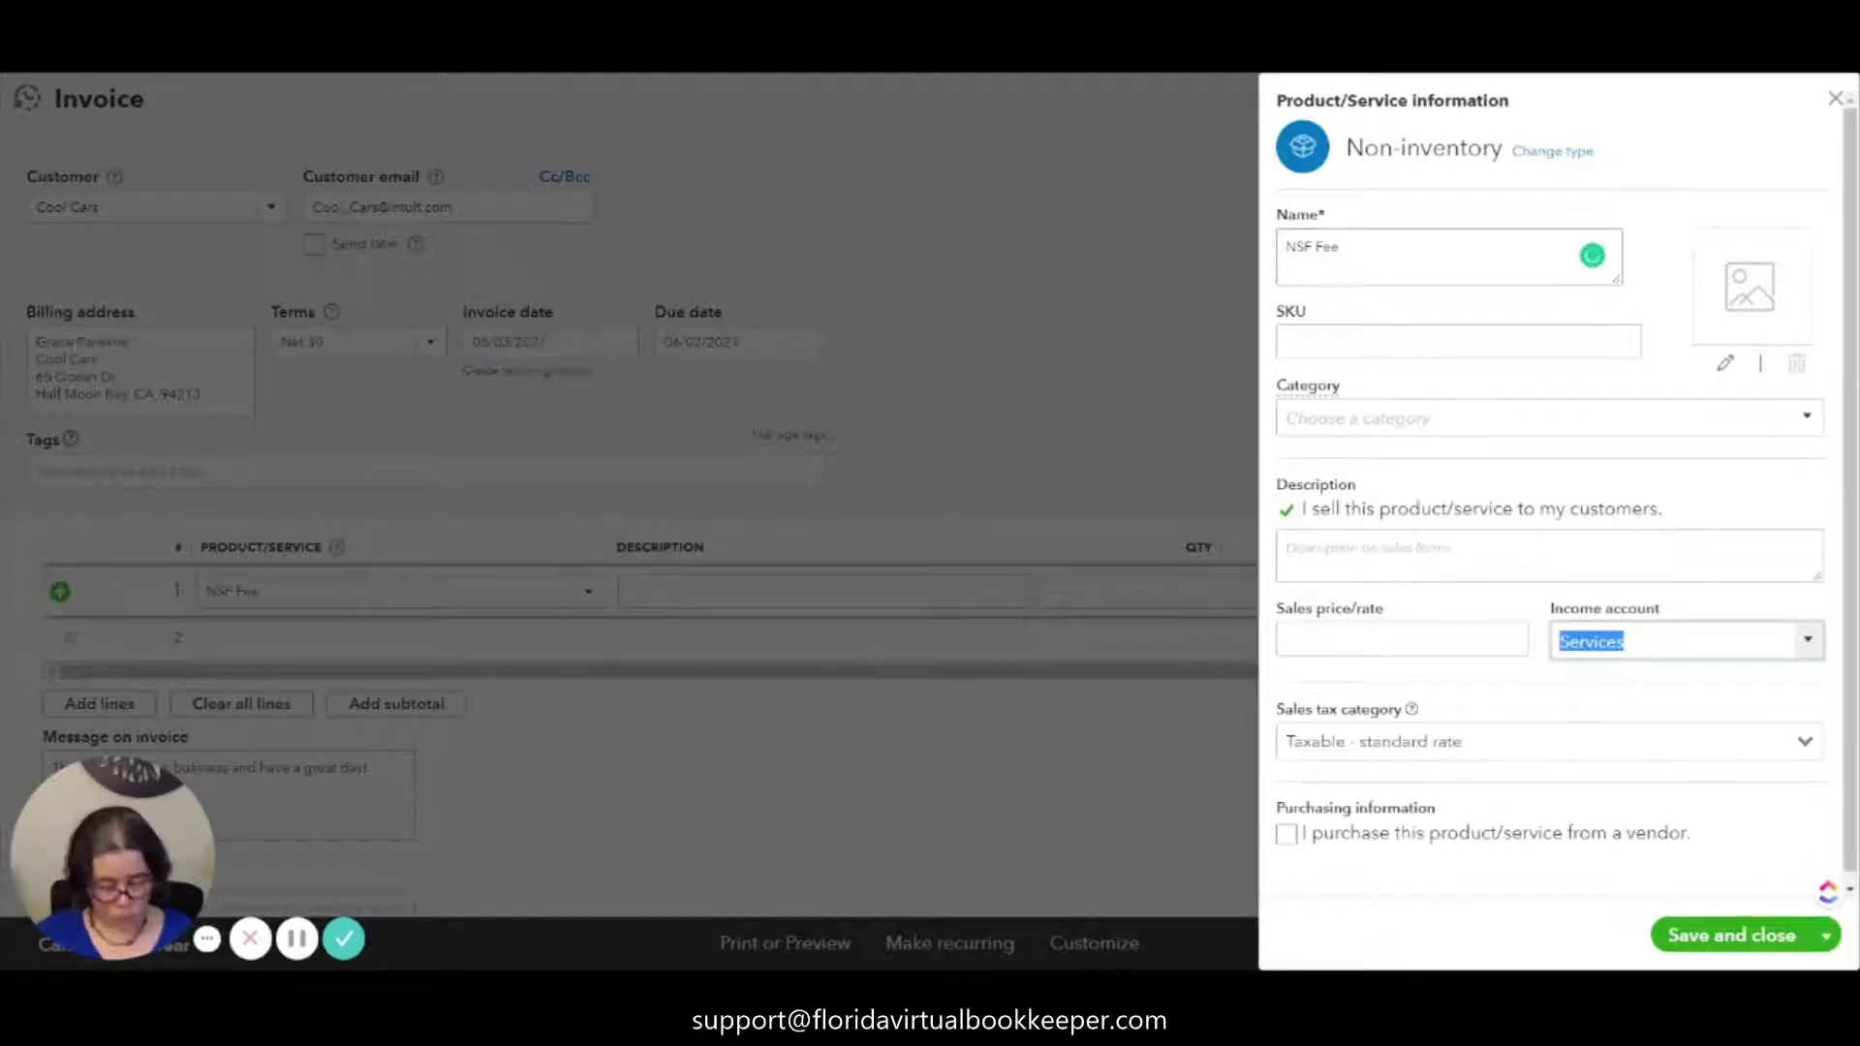
text(Bank Charges)
click(1615, 731)
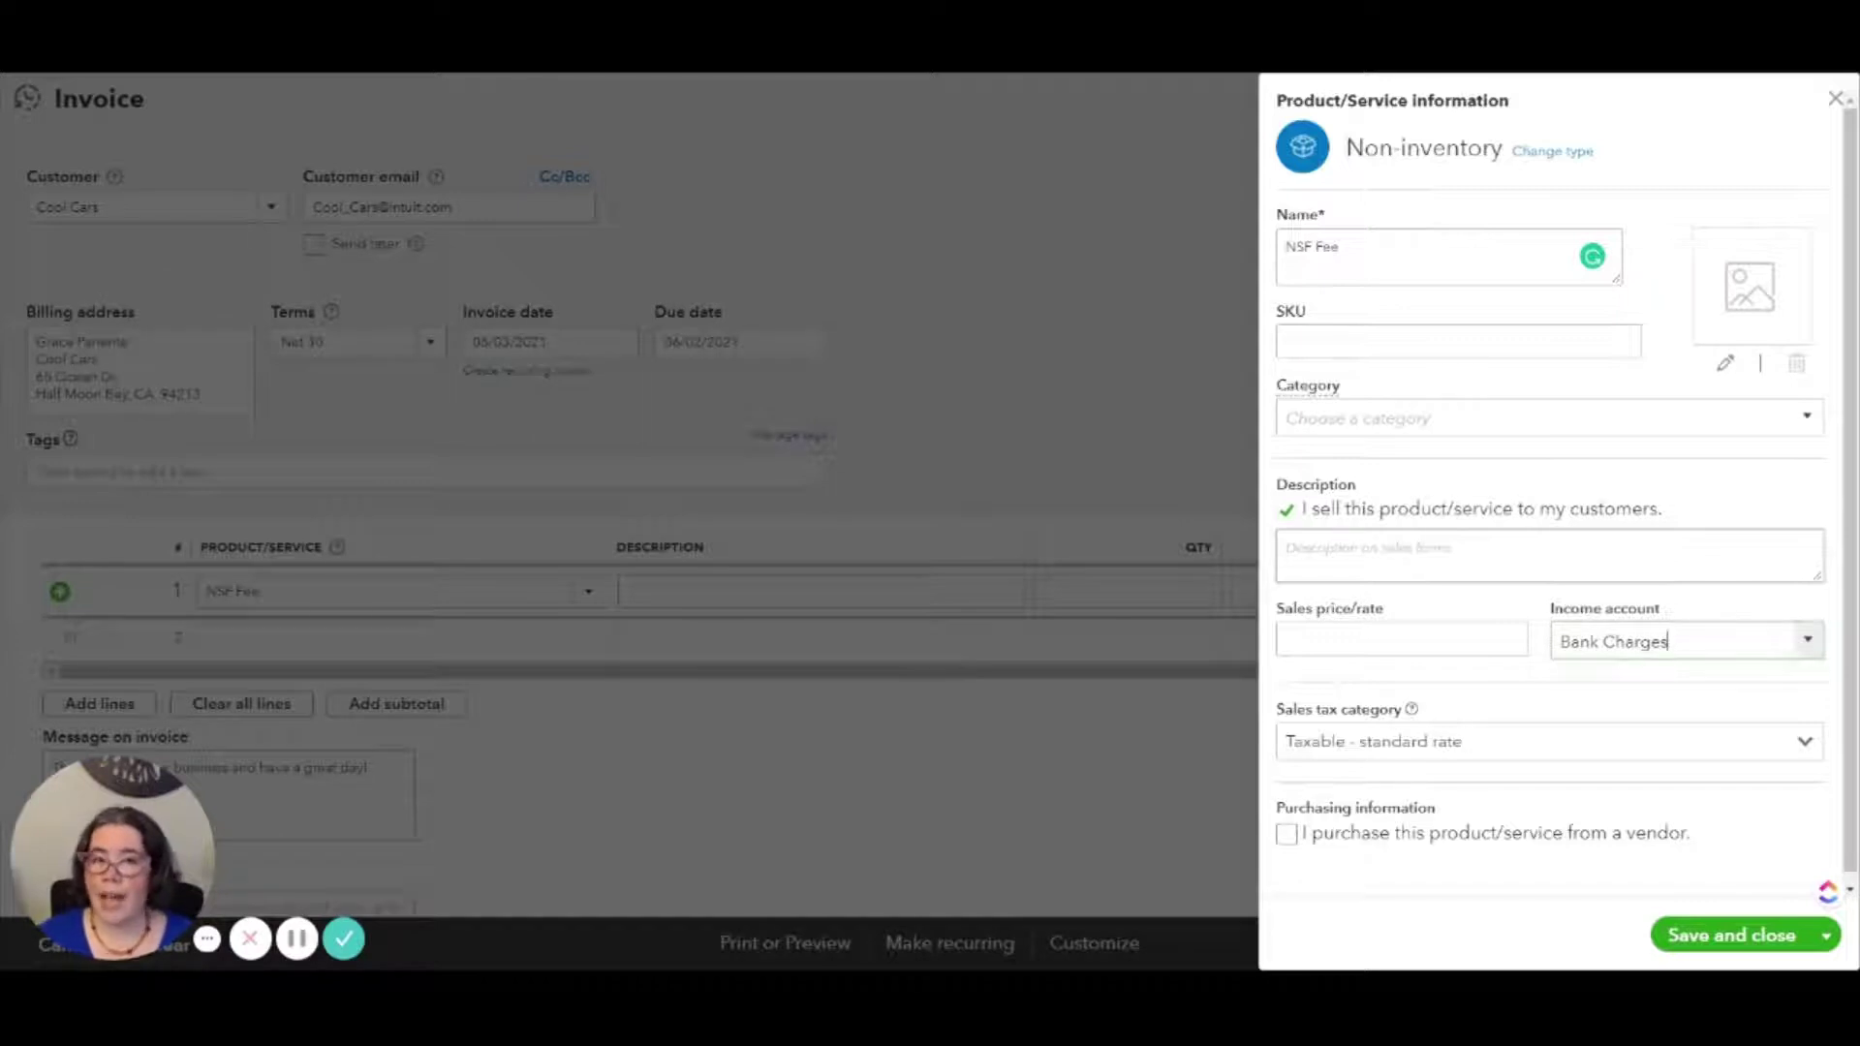
click(1730, 935)
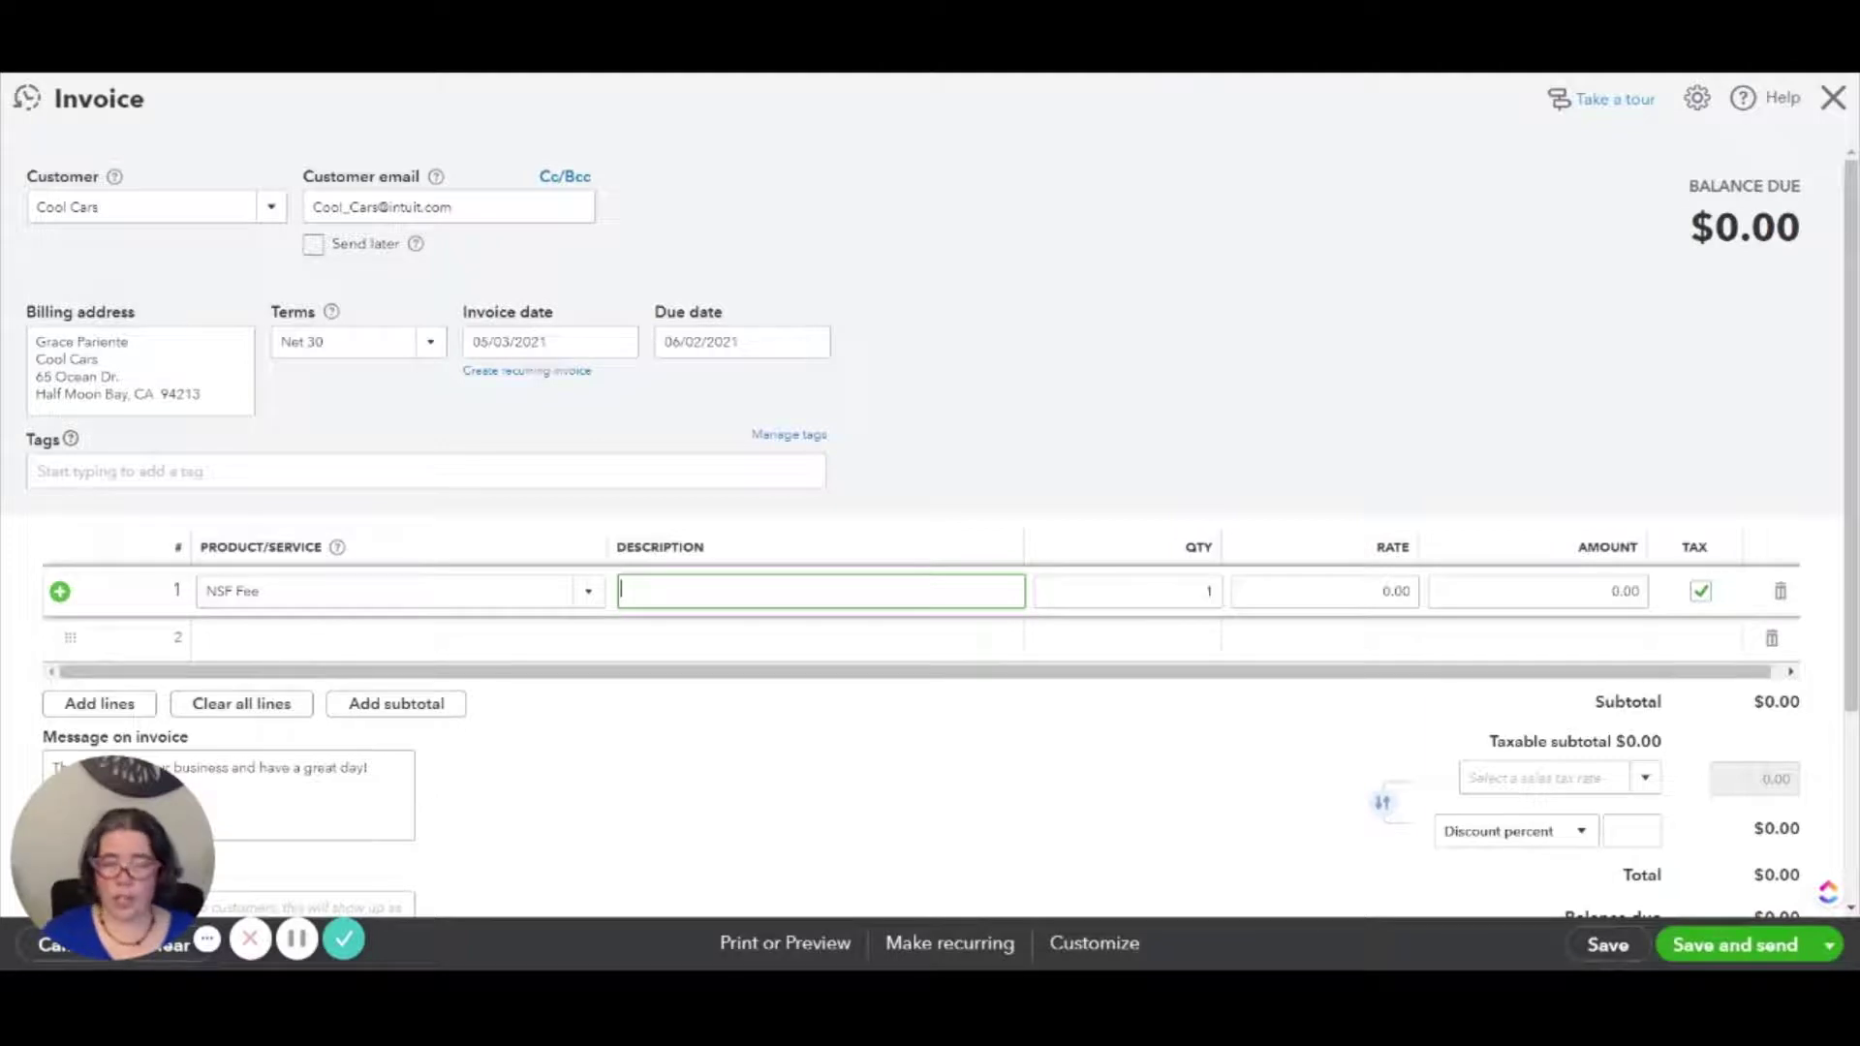
Describe line 1 as 'Fee for bounced check' at rate 25, and enter Bounced Fee on line 2.
text(Fee)
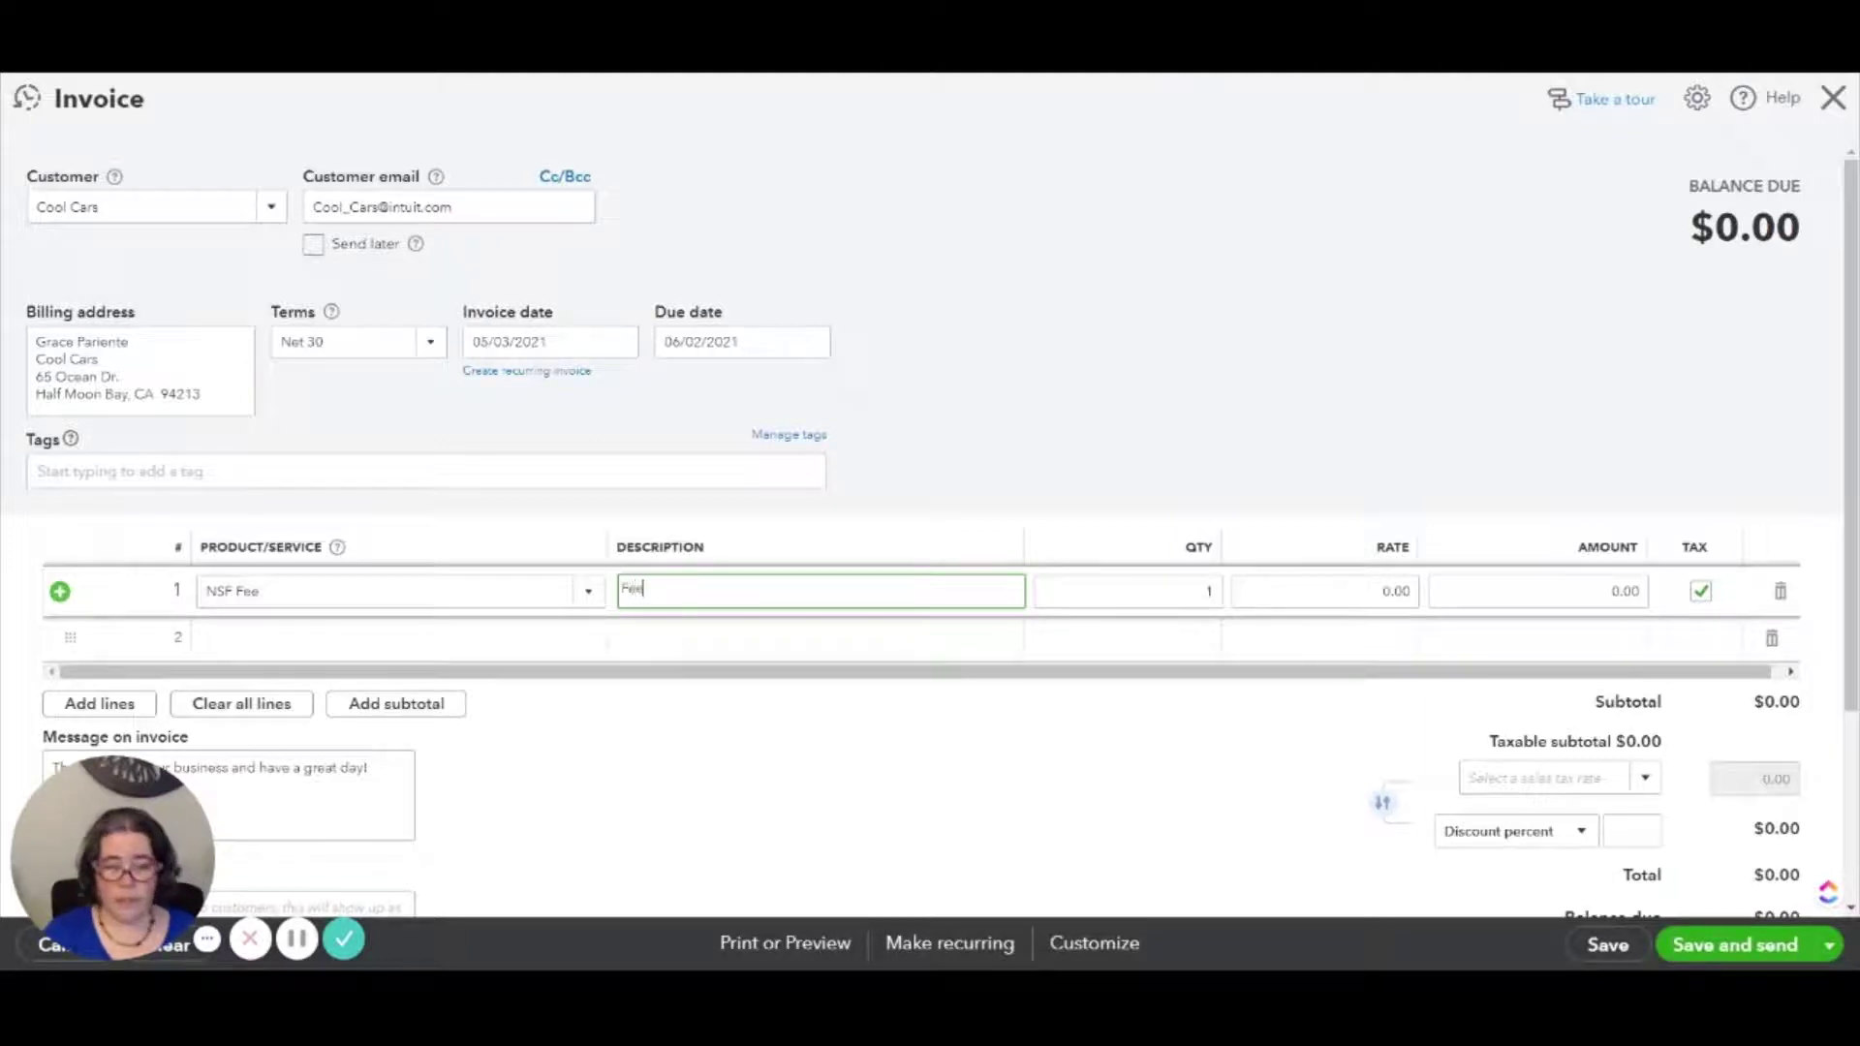
text( for bounced check)
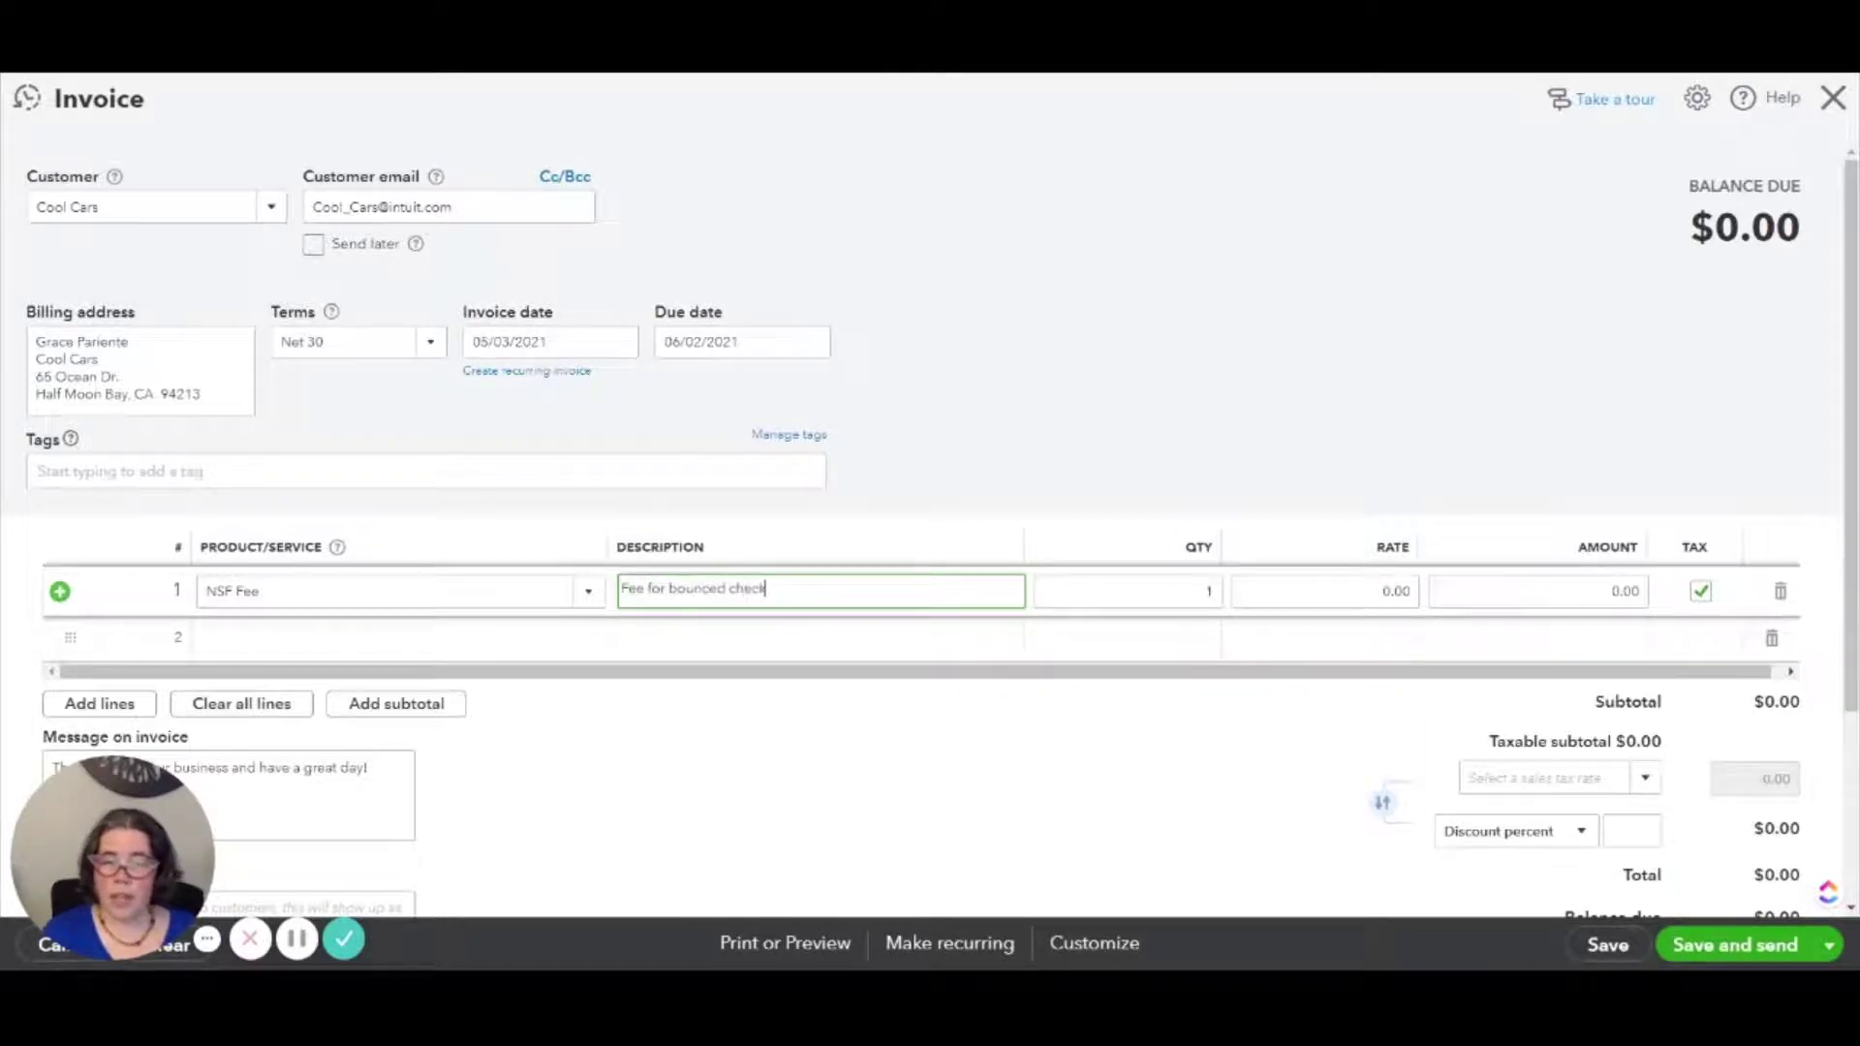
key(Tab)
key(Tab)
text(25)
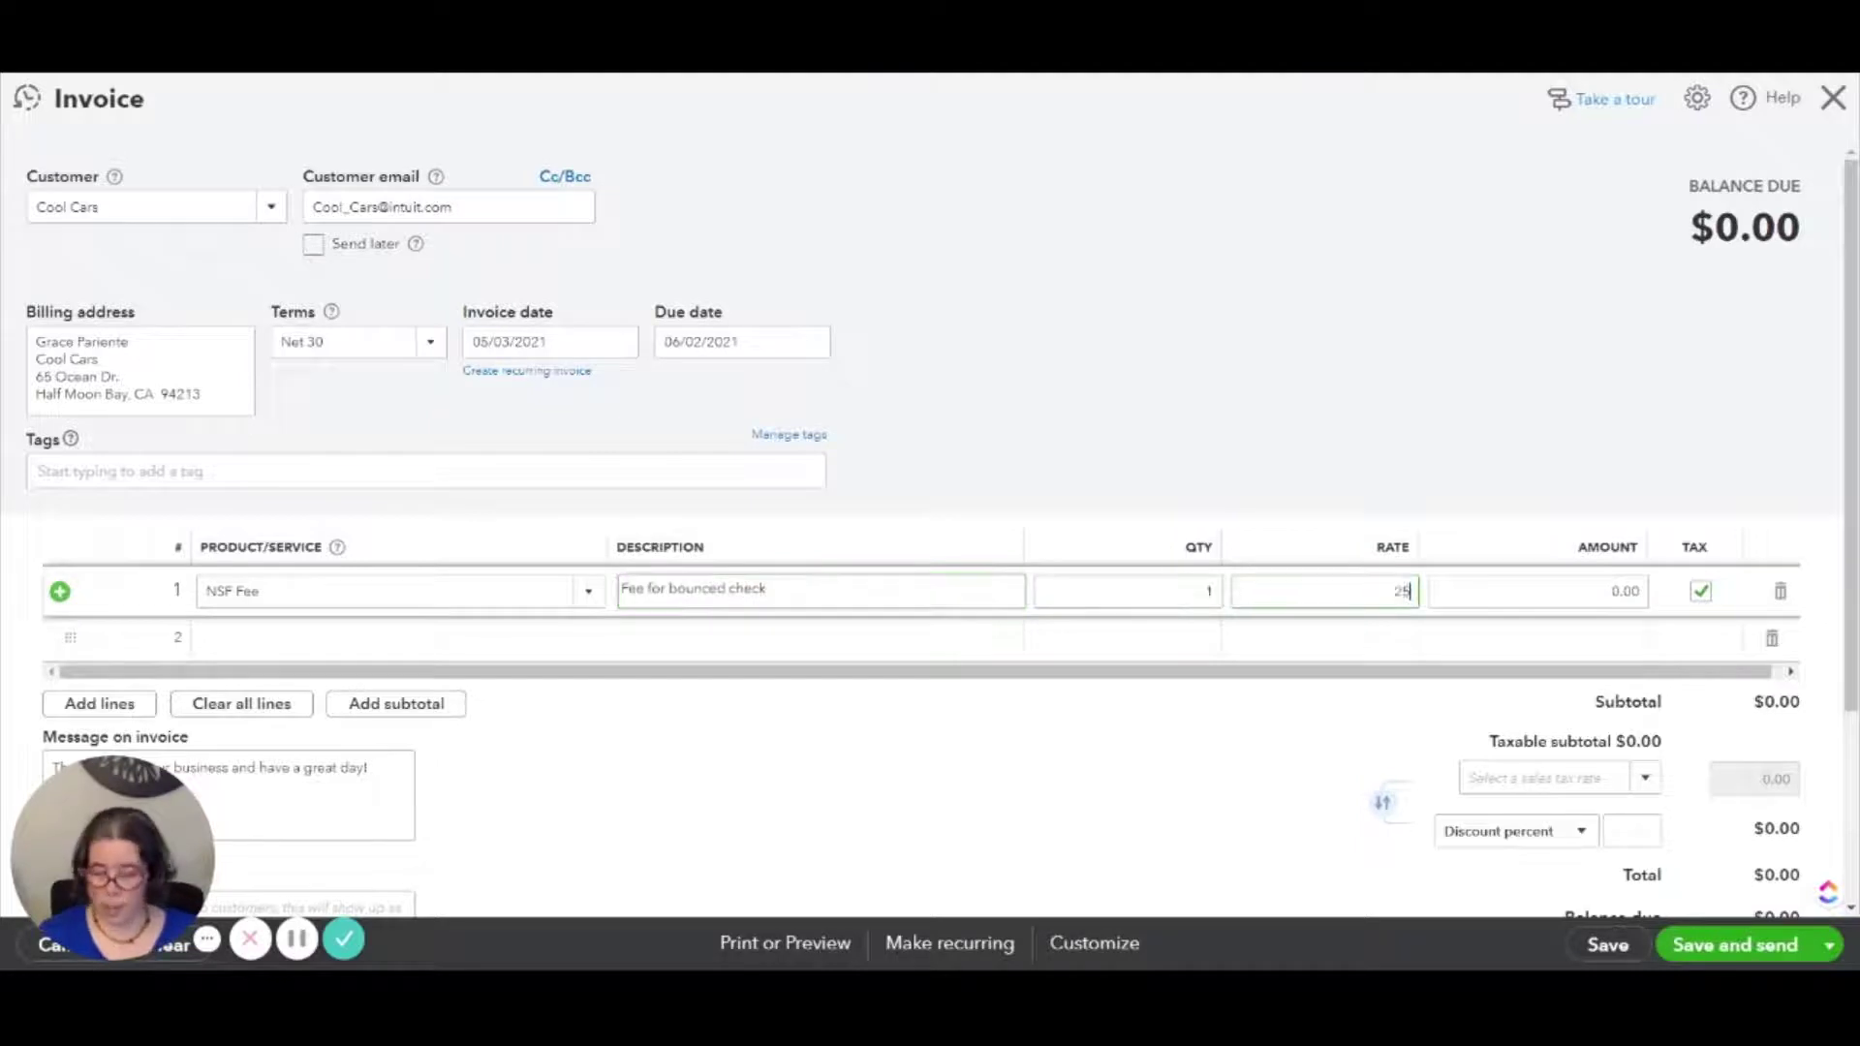
key(Tab)
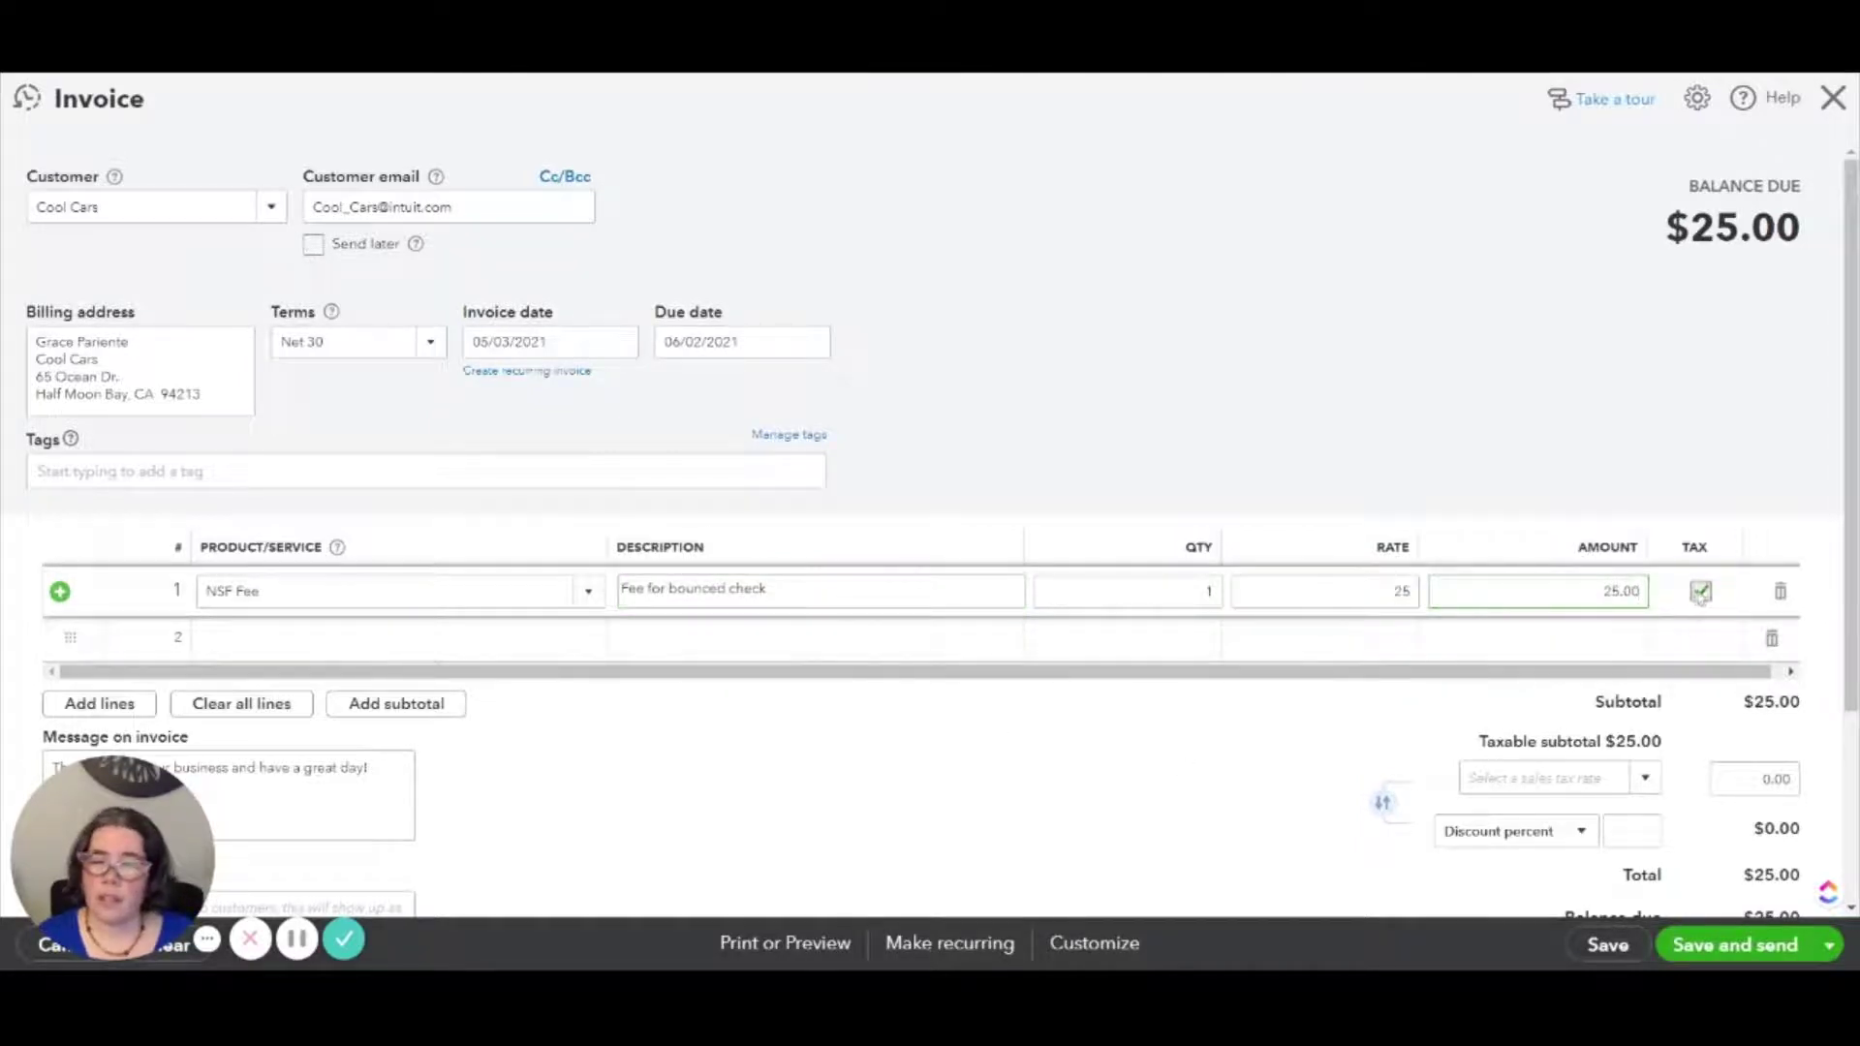
click(559, 637)
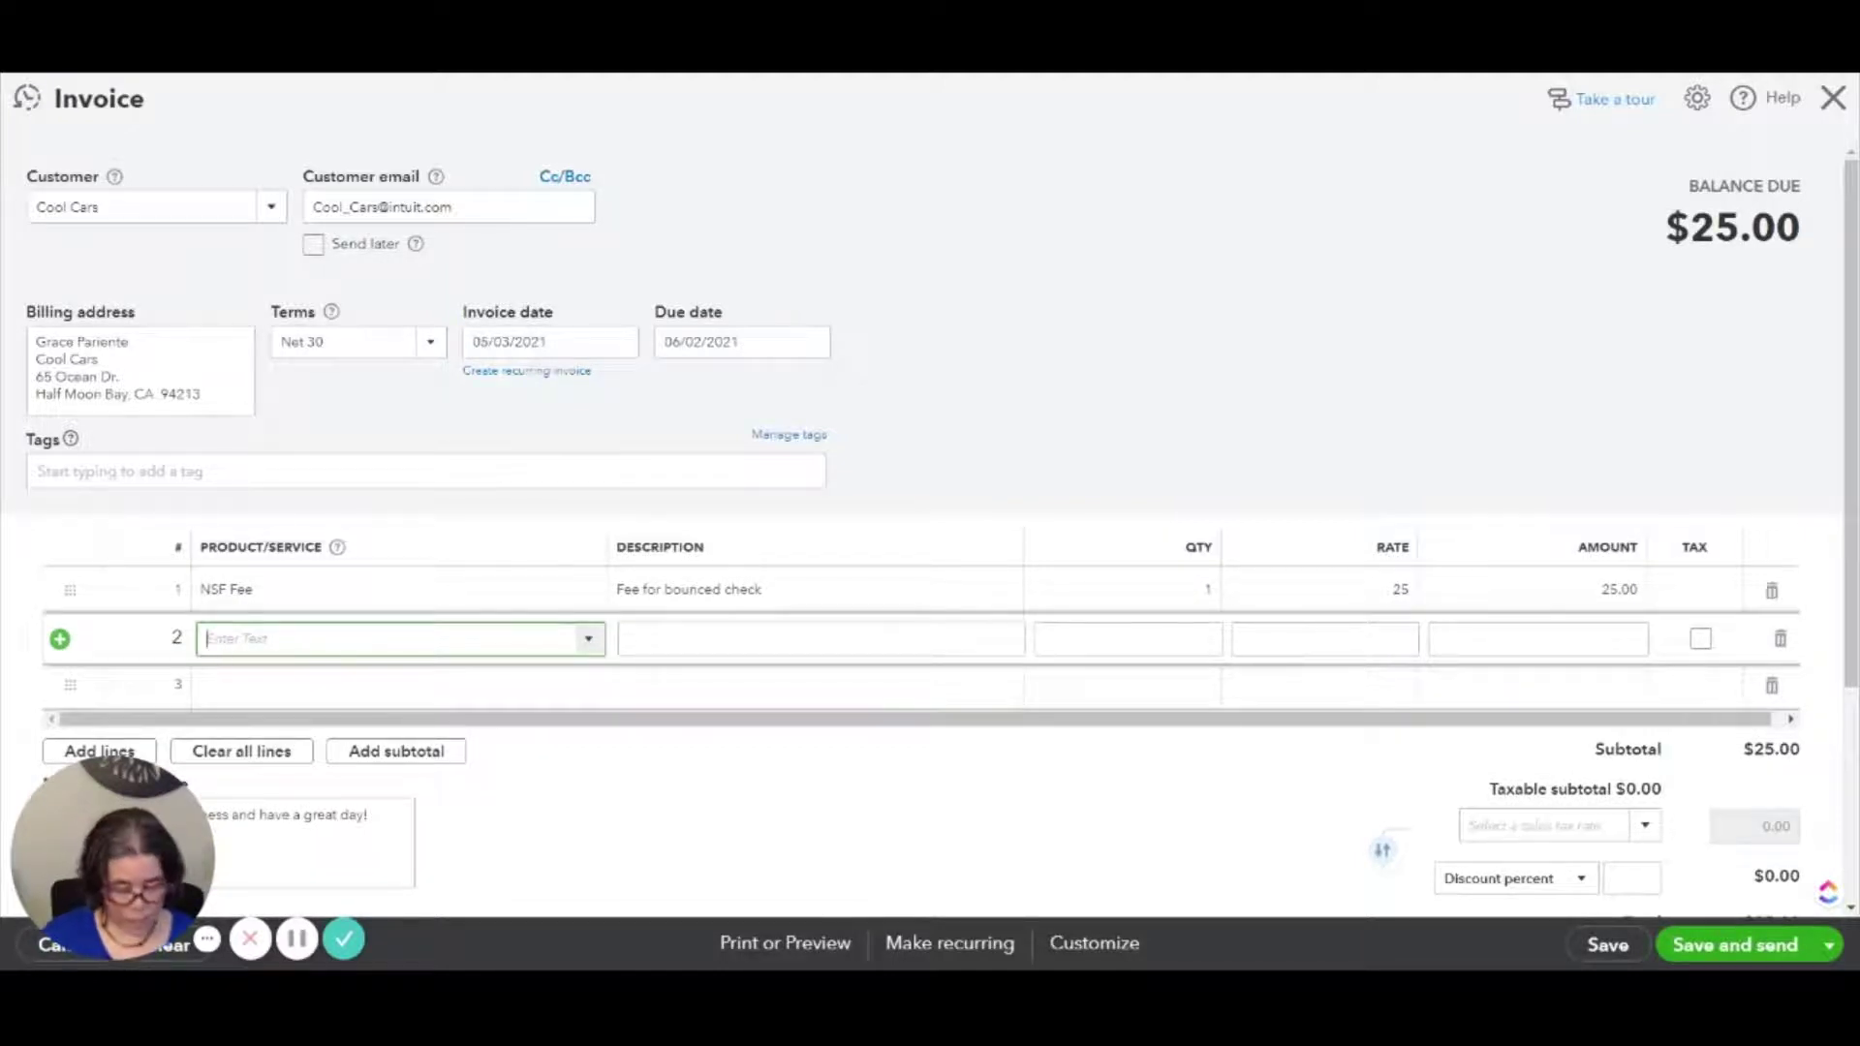
text(Bounced Fee)
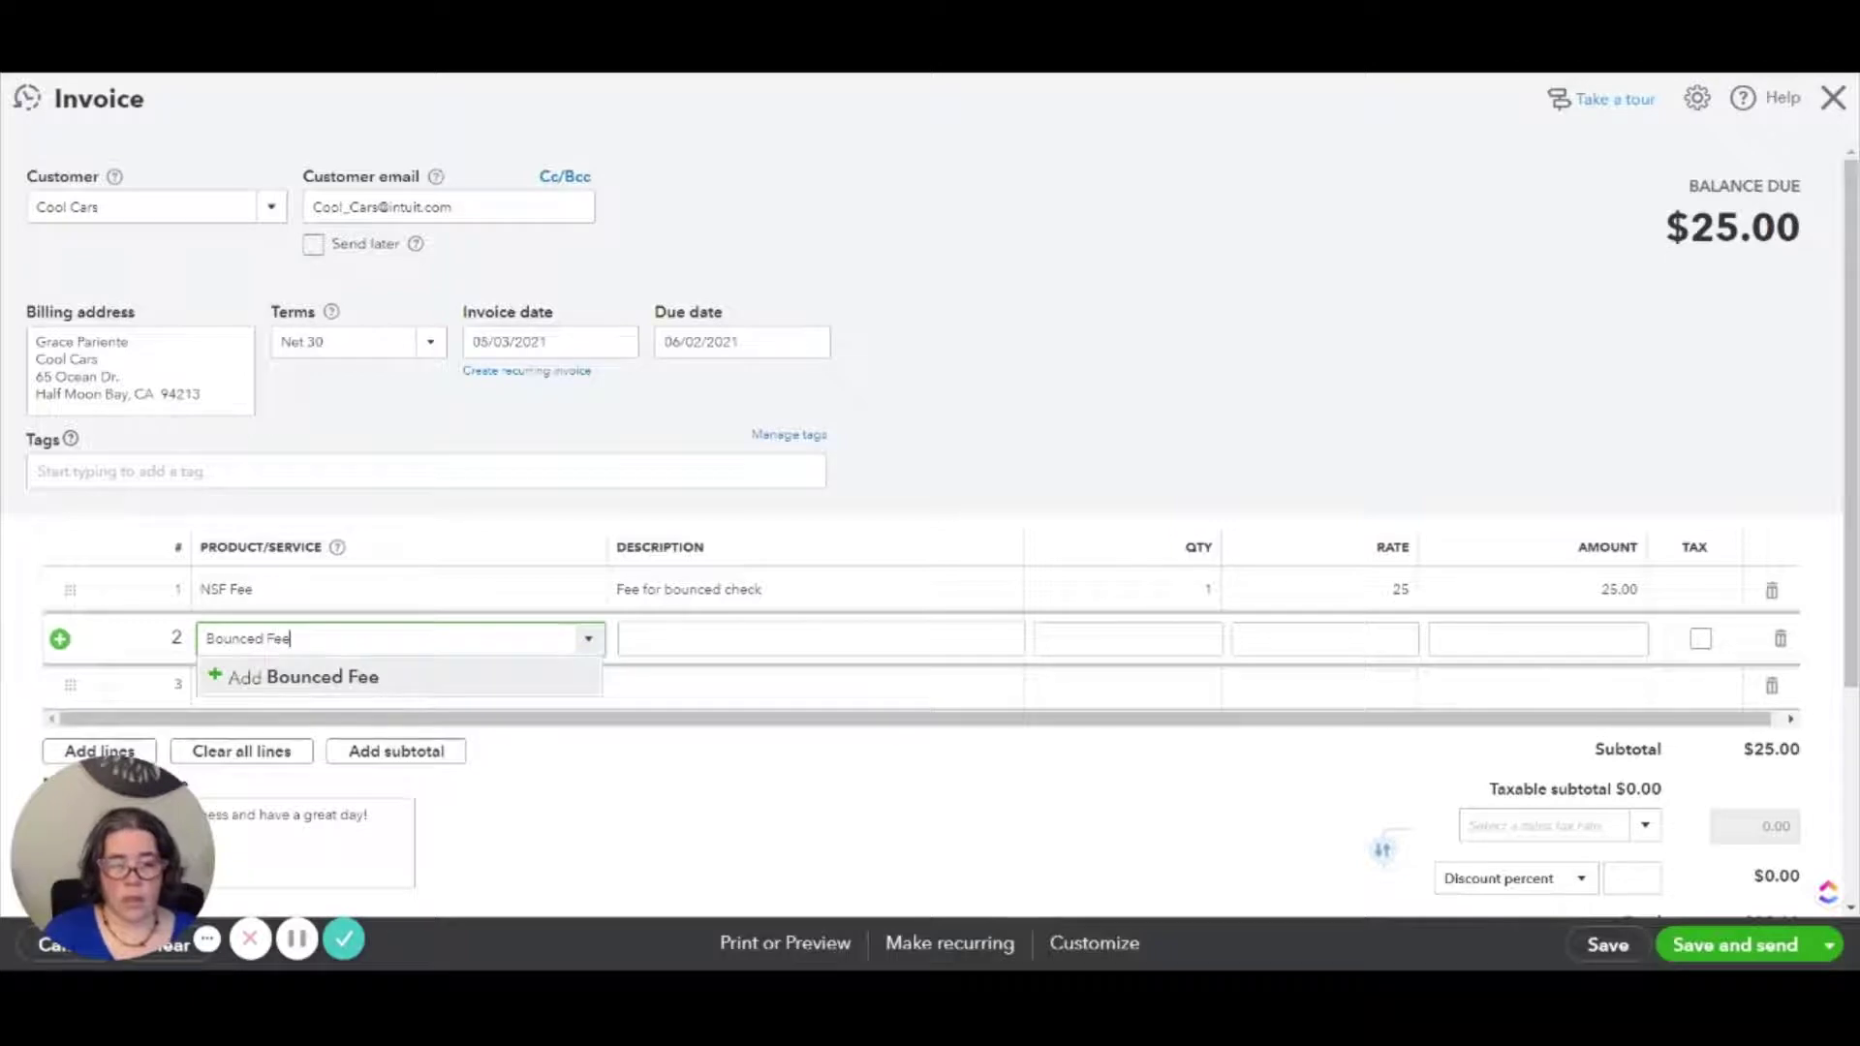
Create Bounced Fee as a non-inventory item with Checking as its income account.
click(295, 681)
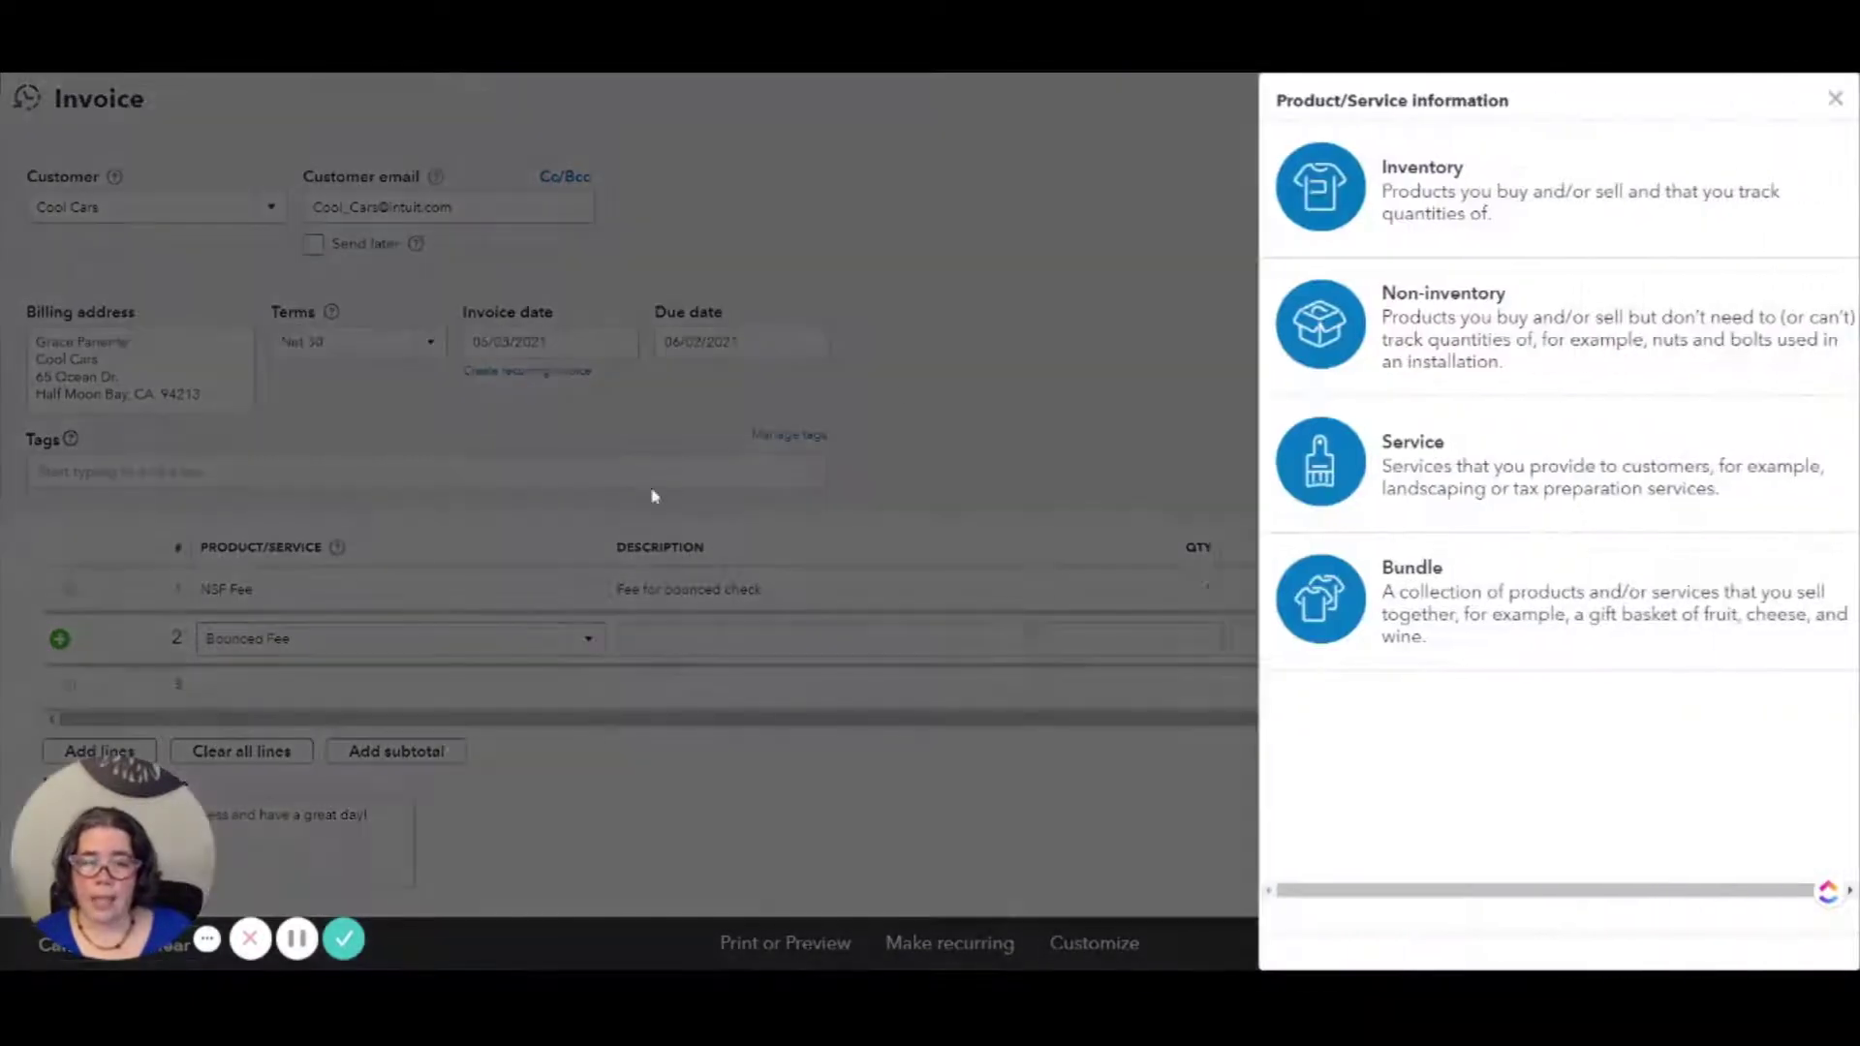
click(1405, 335)
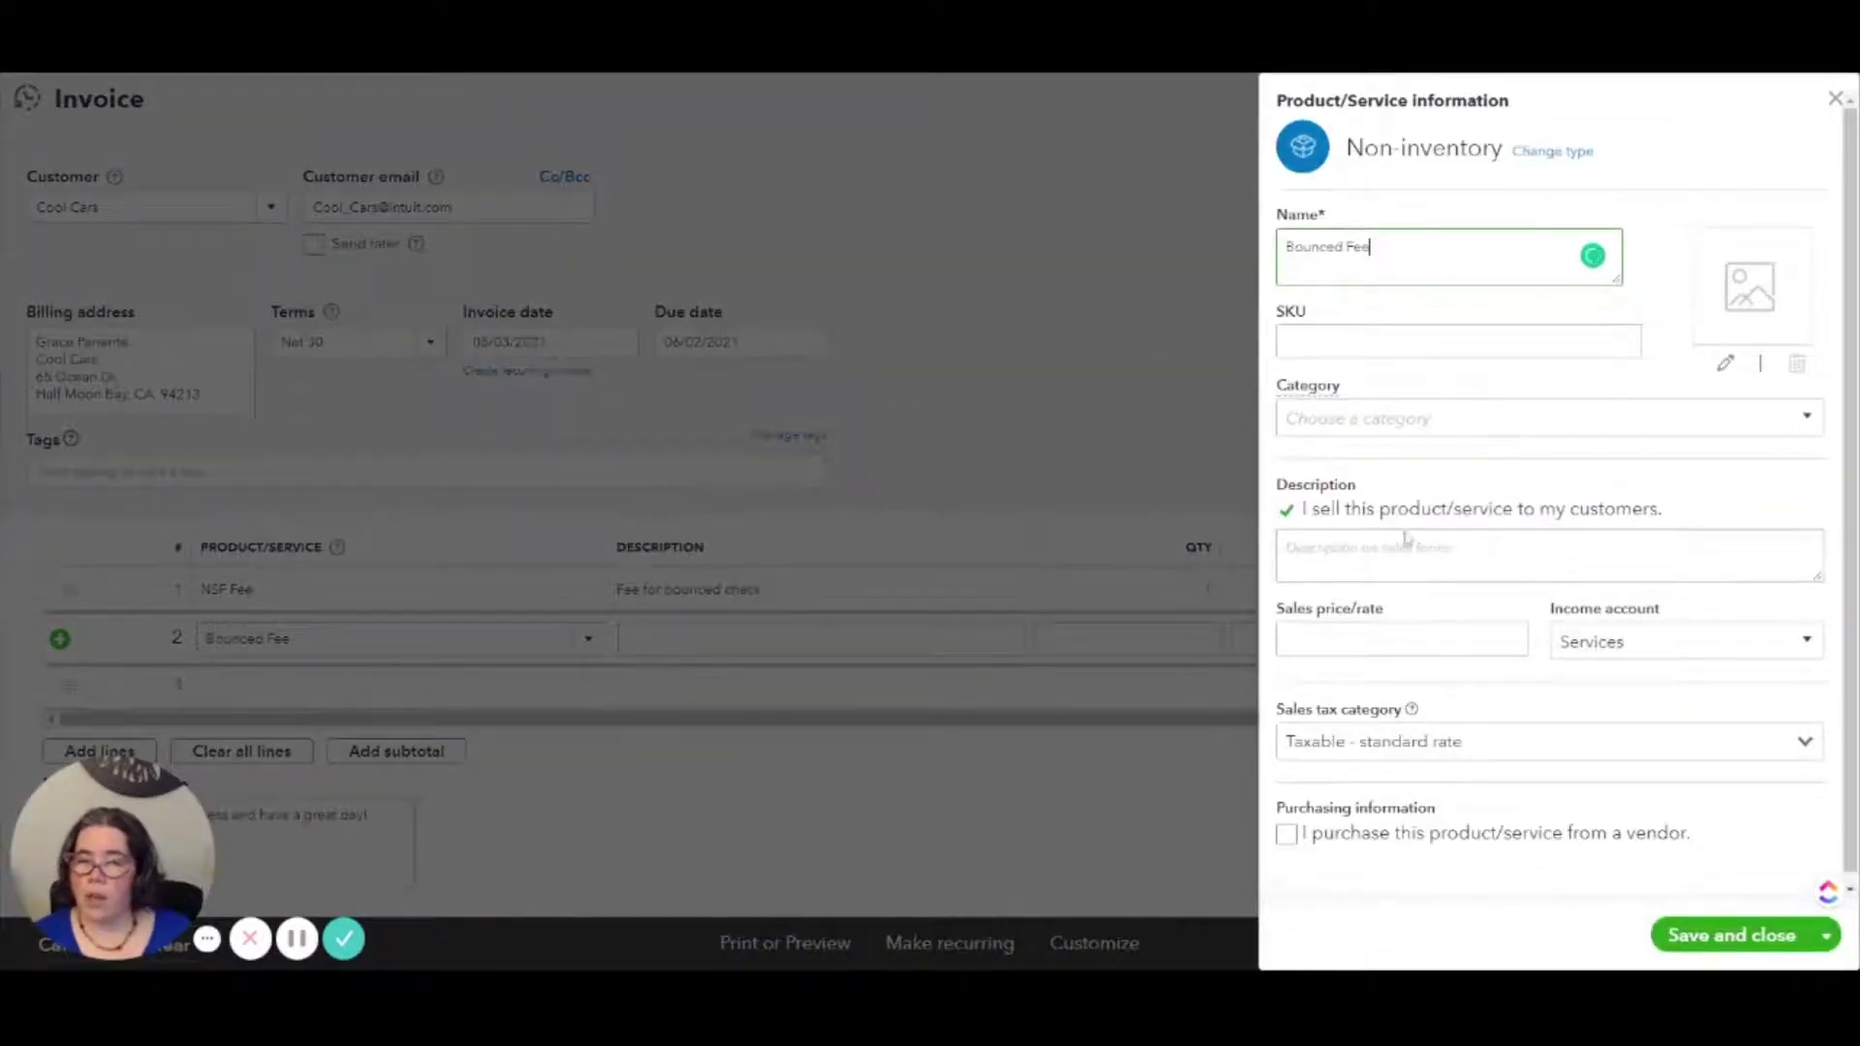
click(1587, 639)
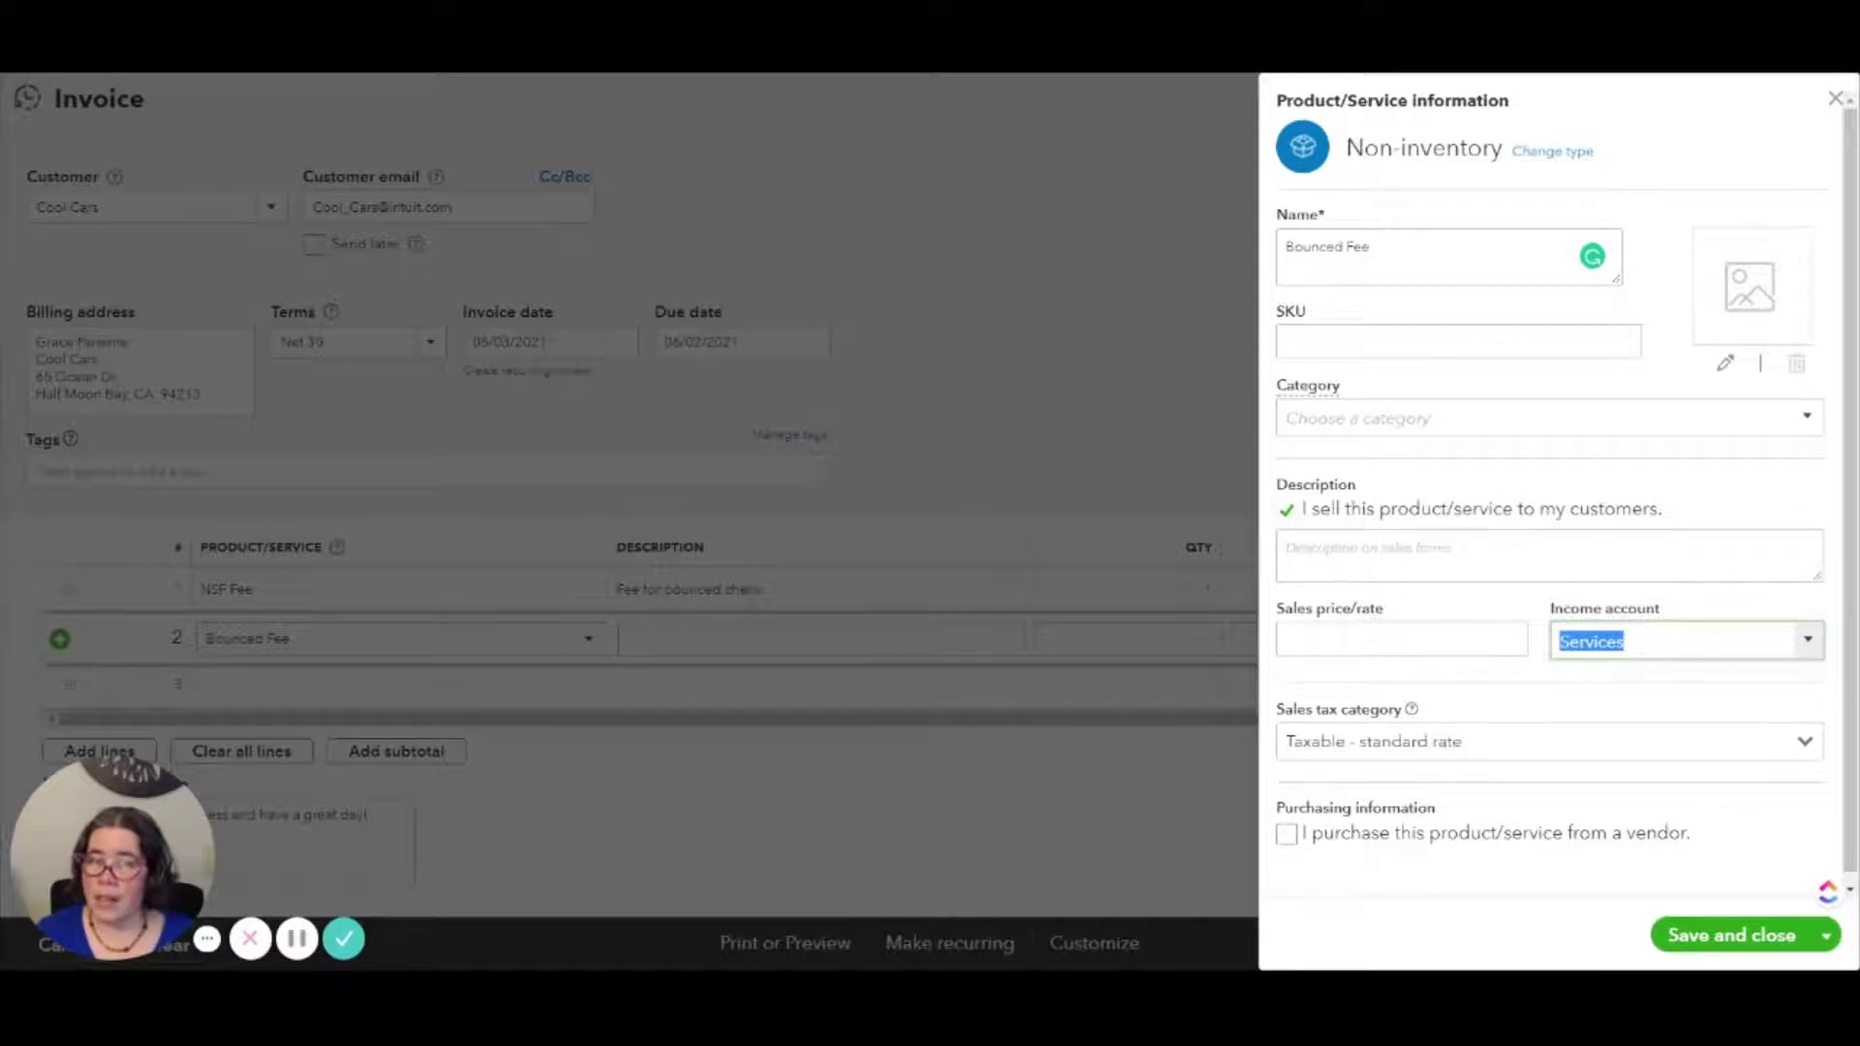
text(check)
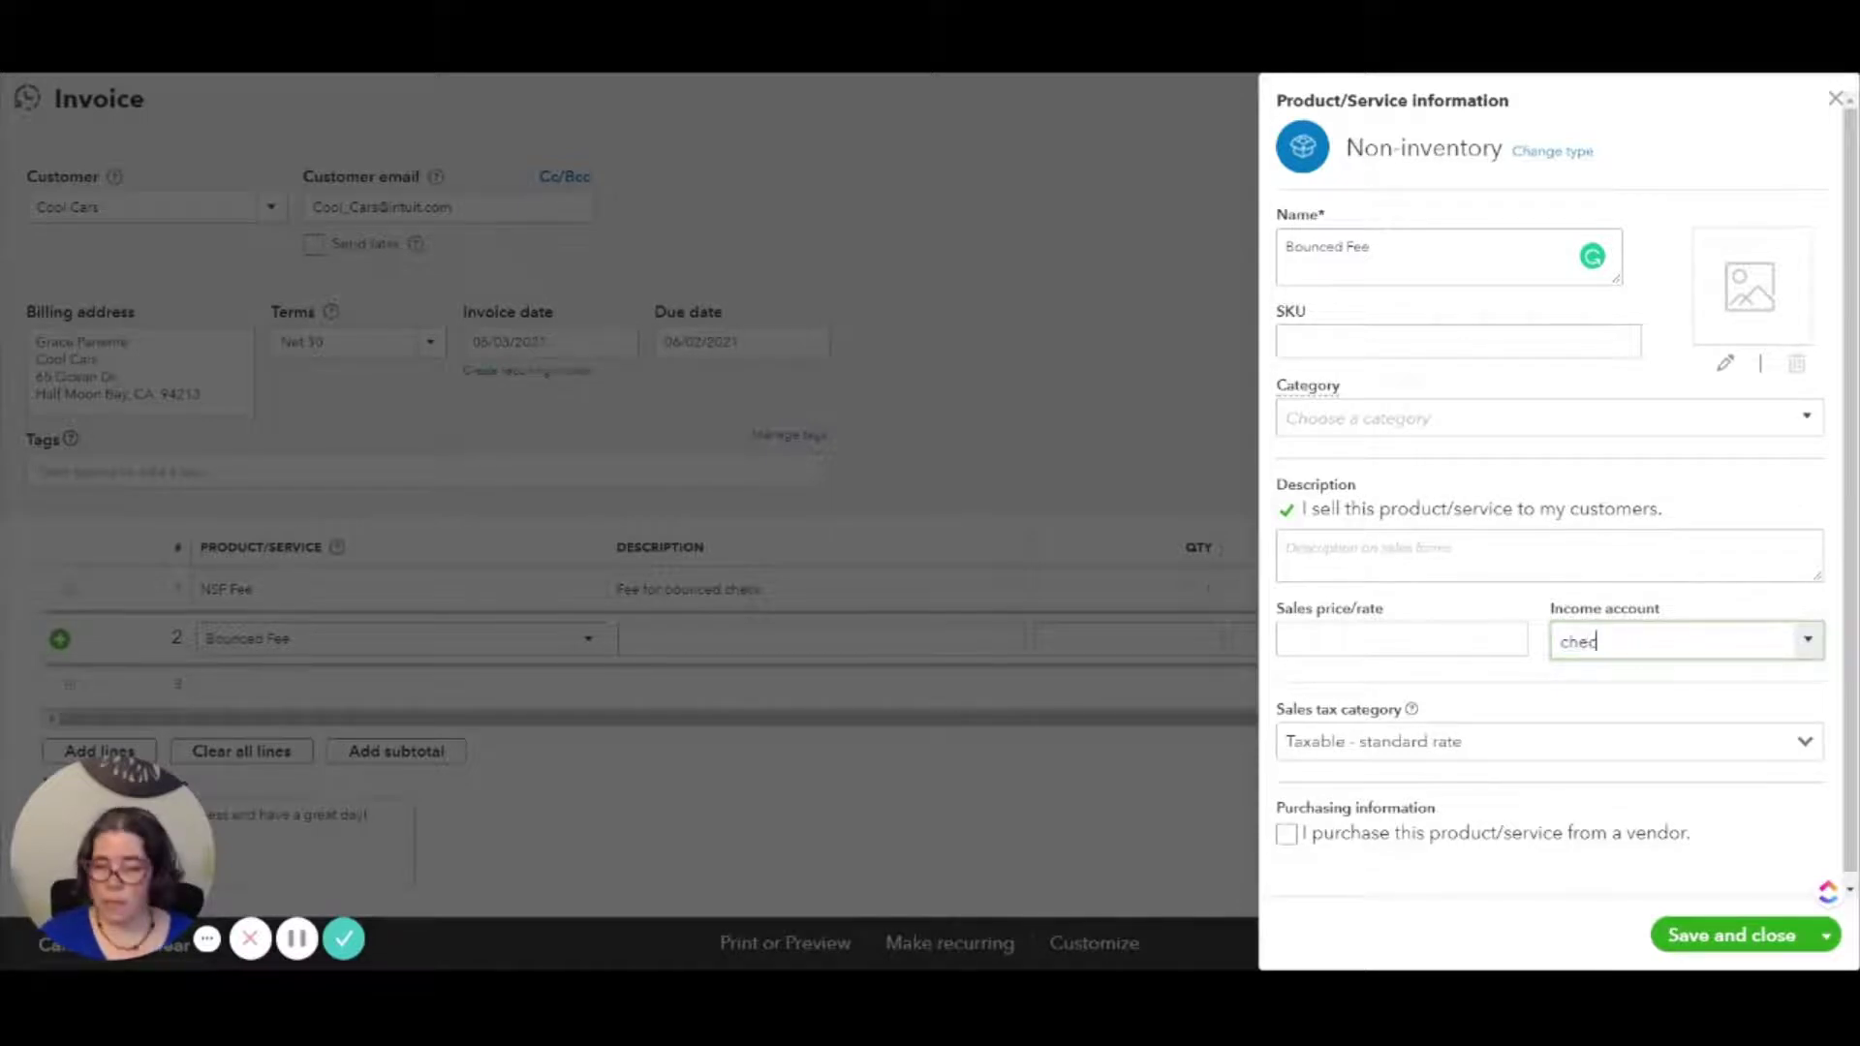
click(1631, 719)
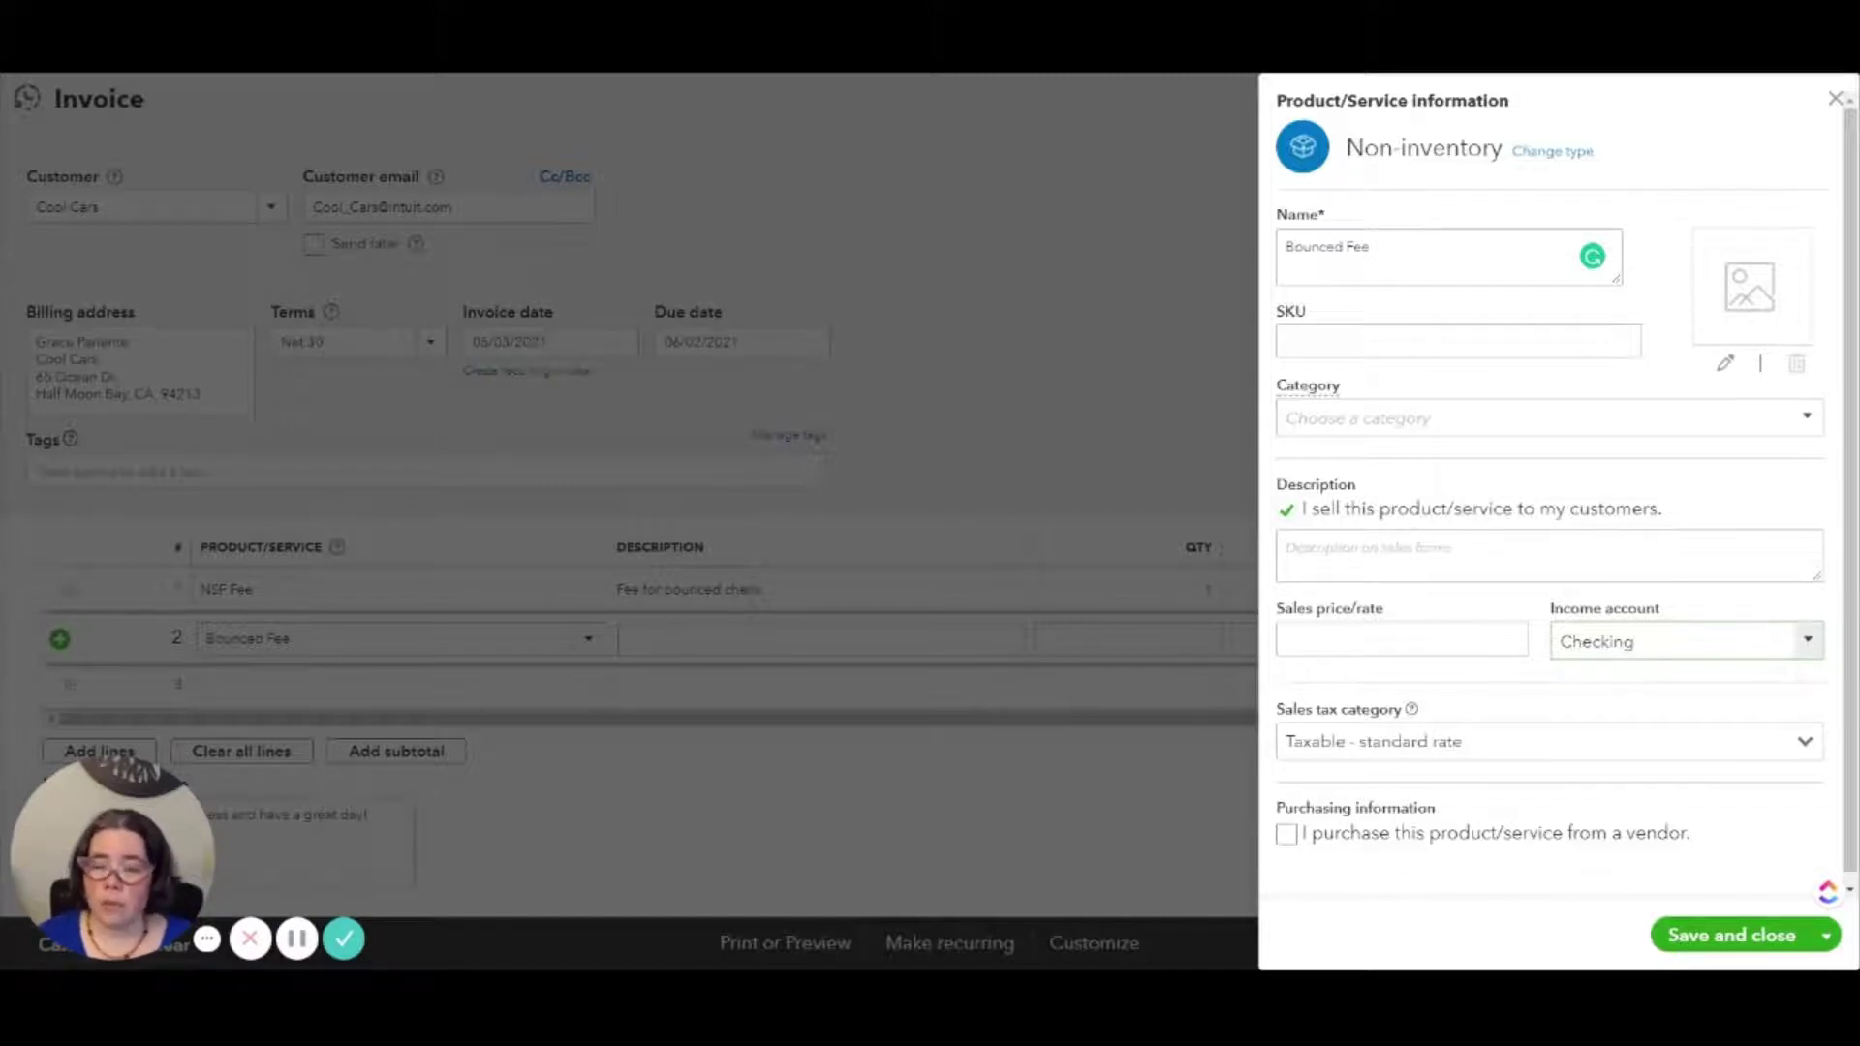
Save the Bounced Fee item and give its line 'Returned check' at rate 750.
click(1710, 935)
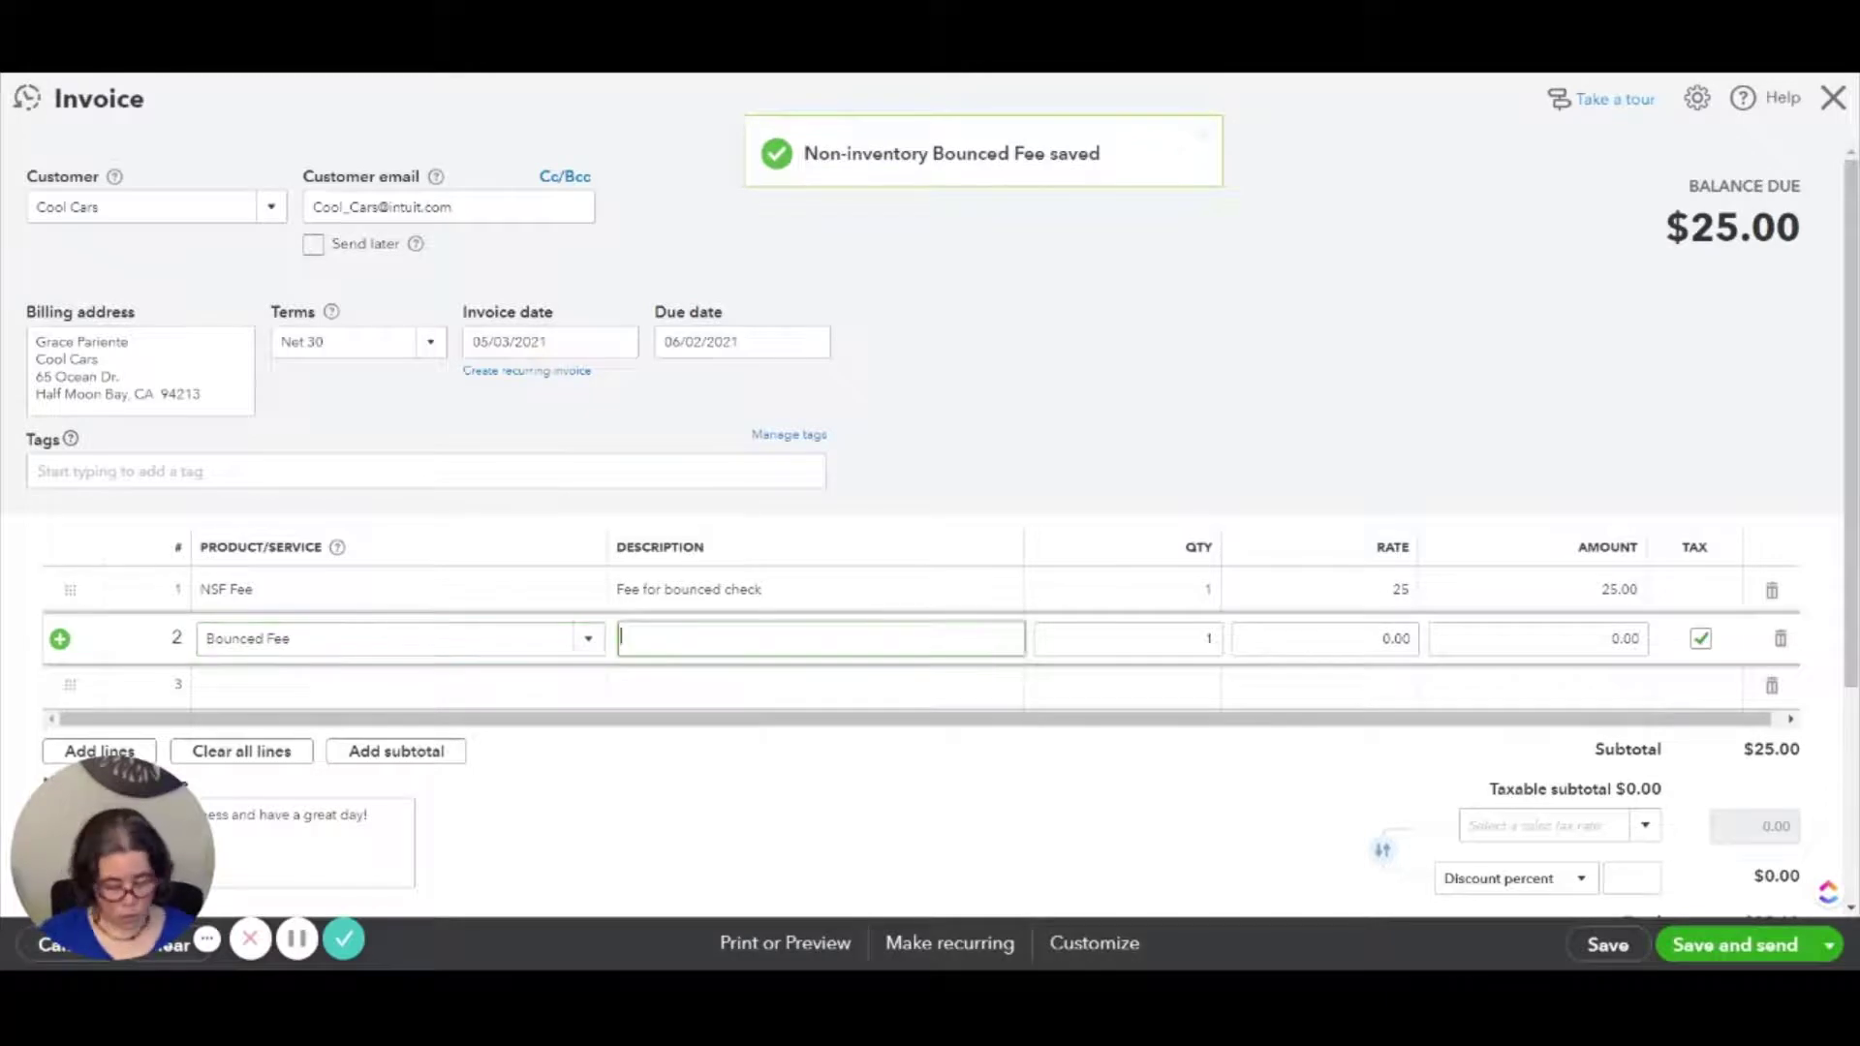
text(Returned check)
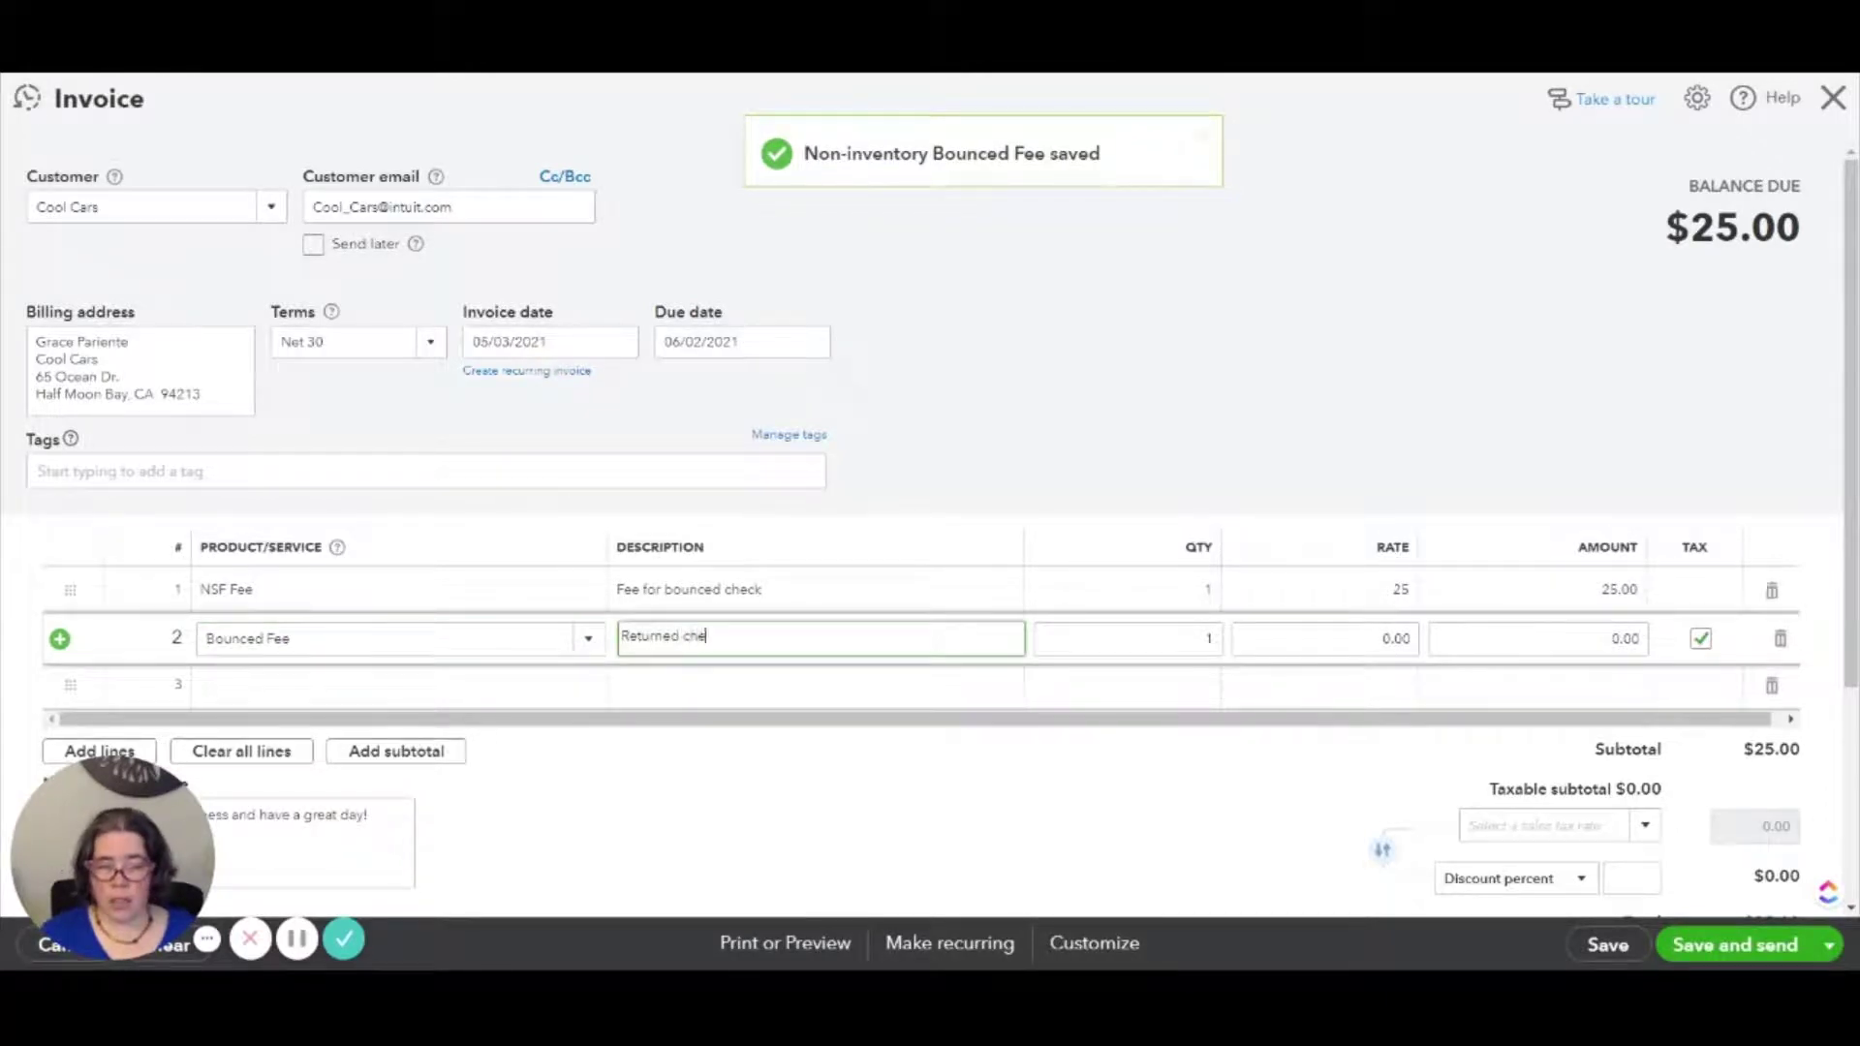
key(Tab)
key(Tab)
text(750)
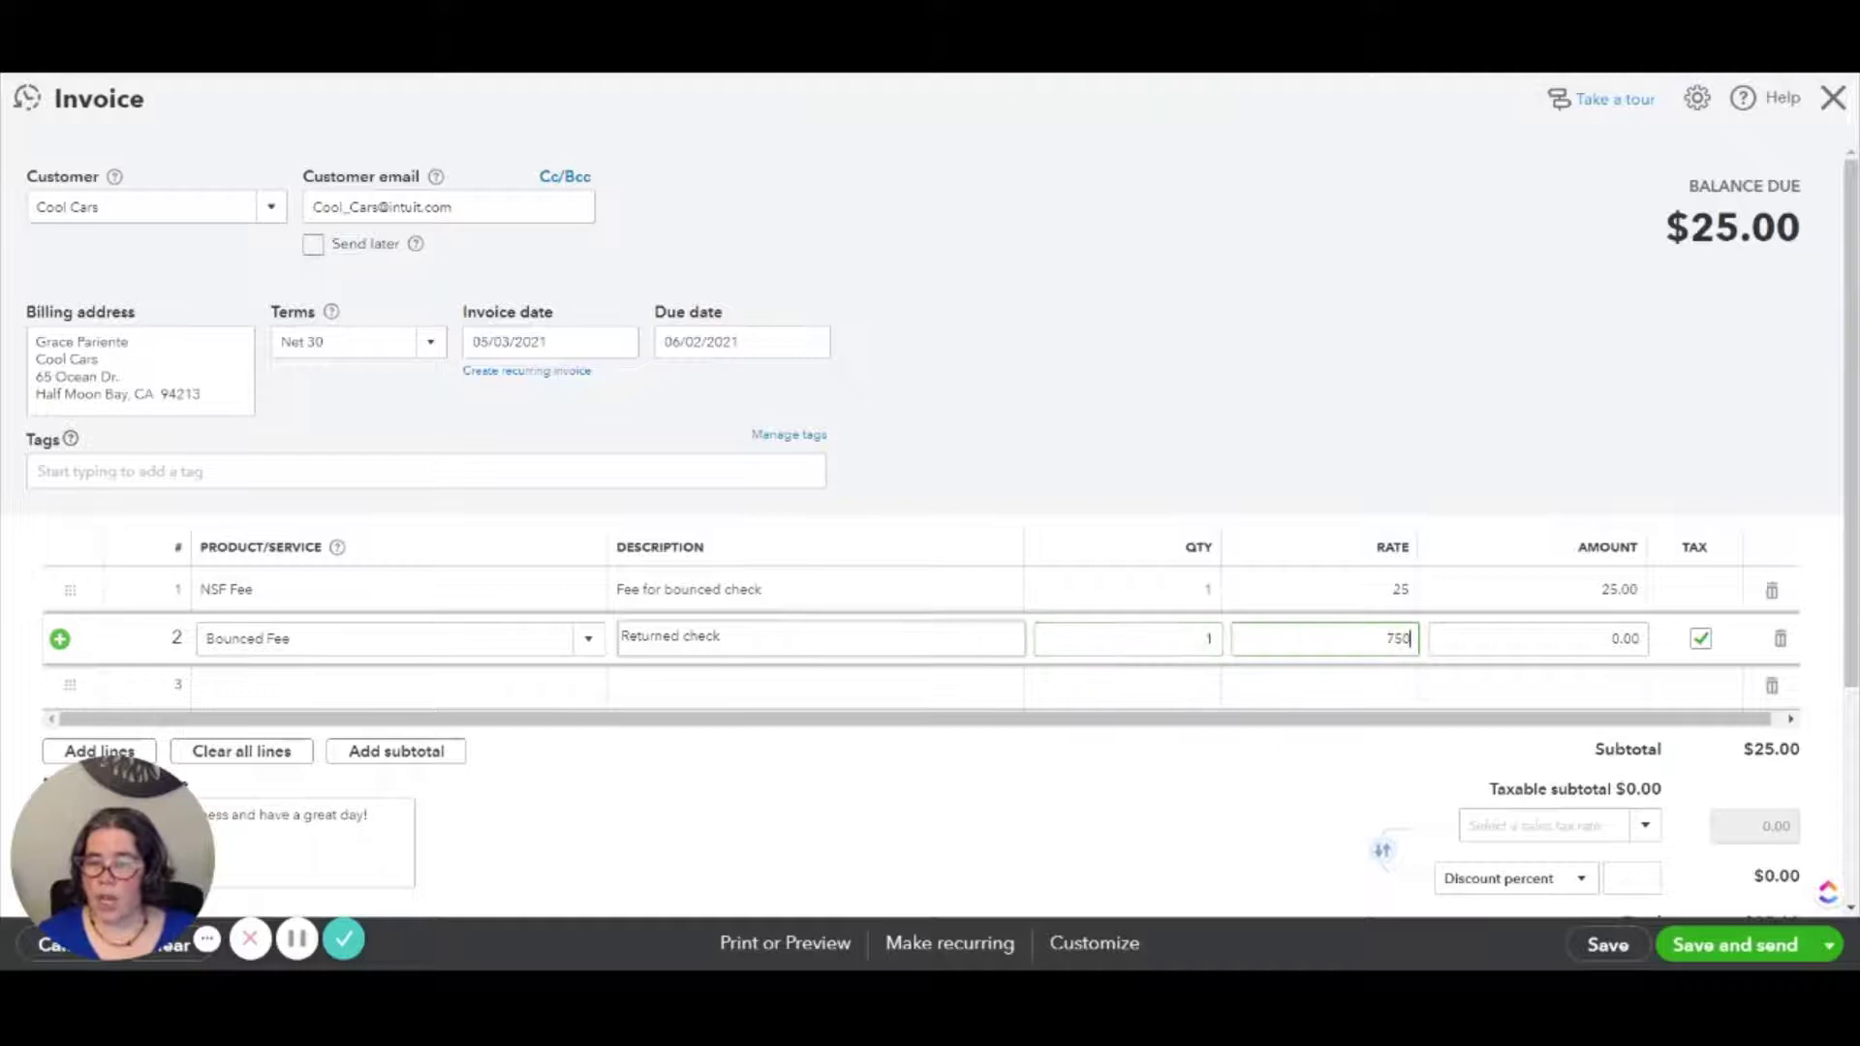
click(1420, 797)
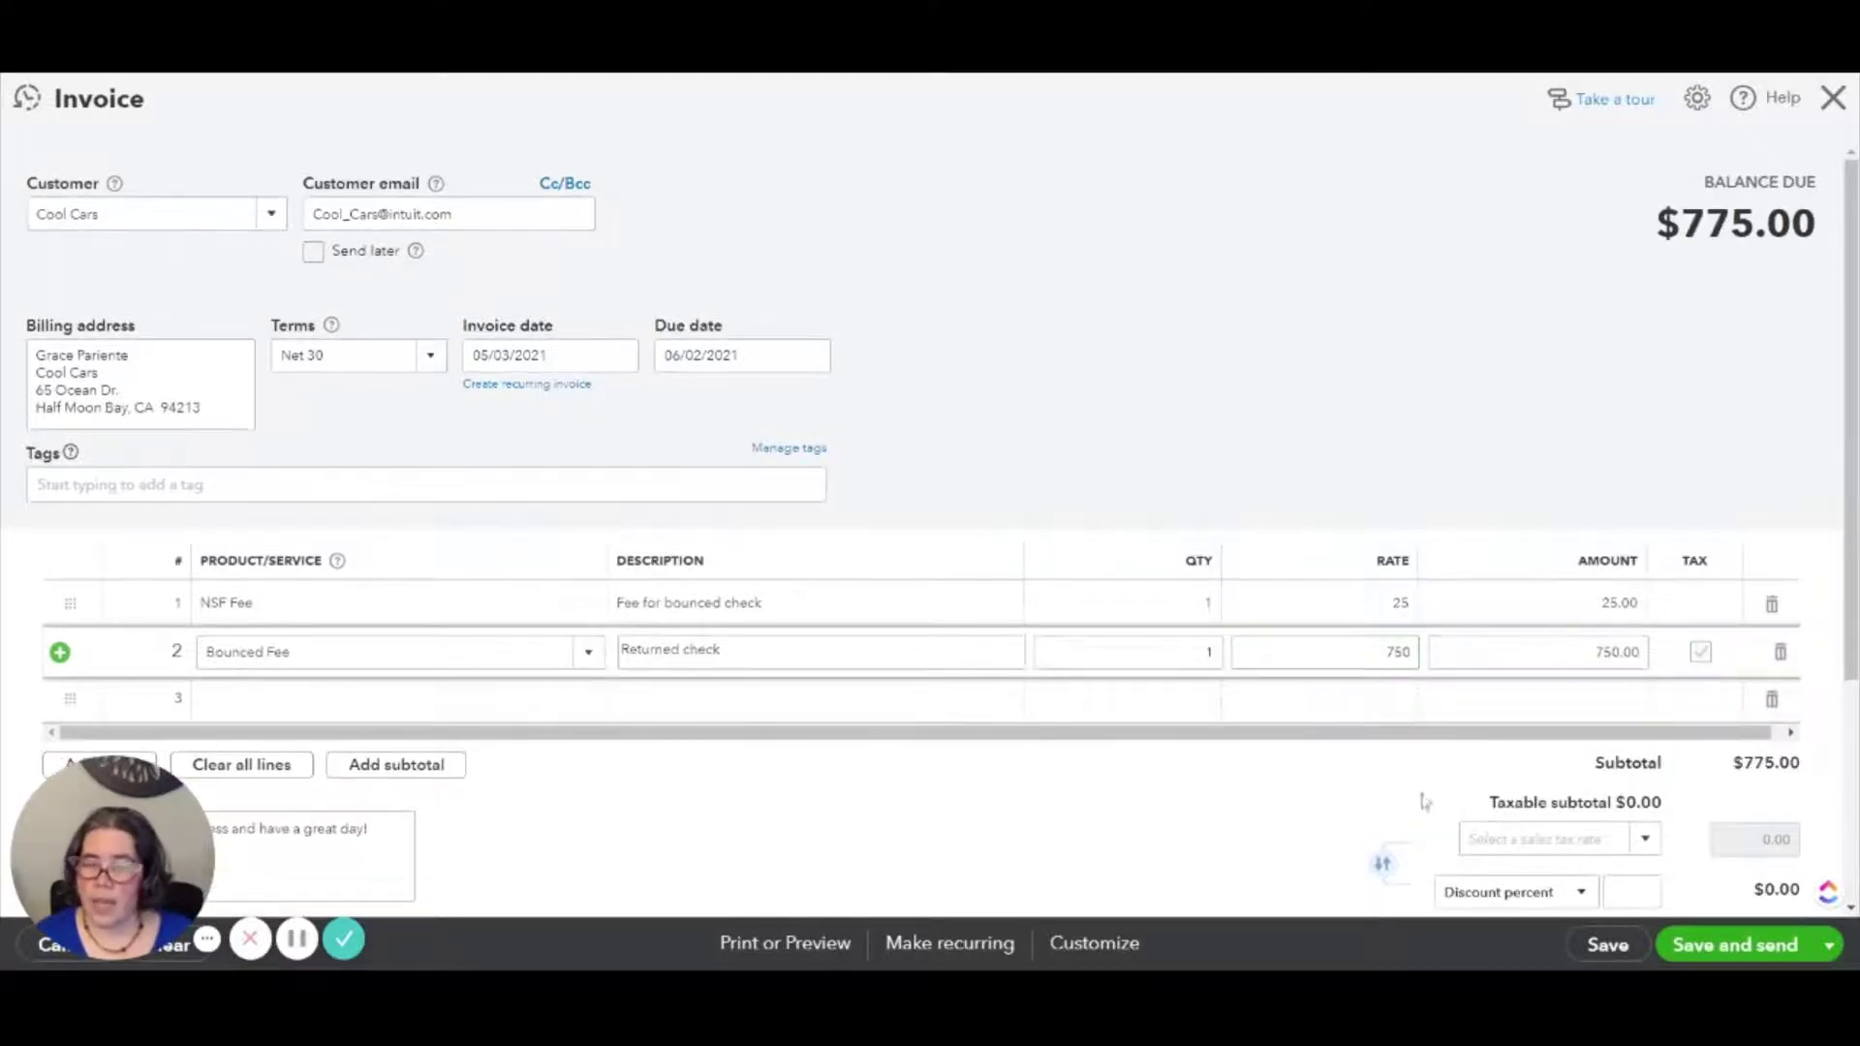
click(766, 804)
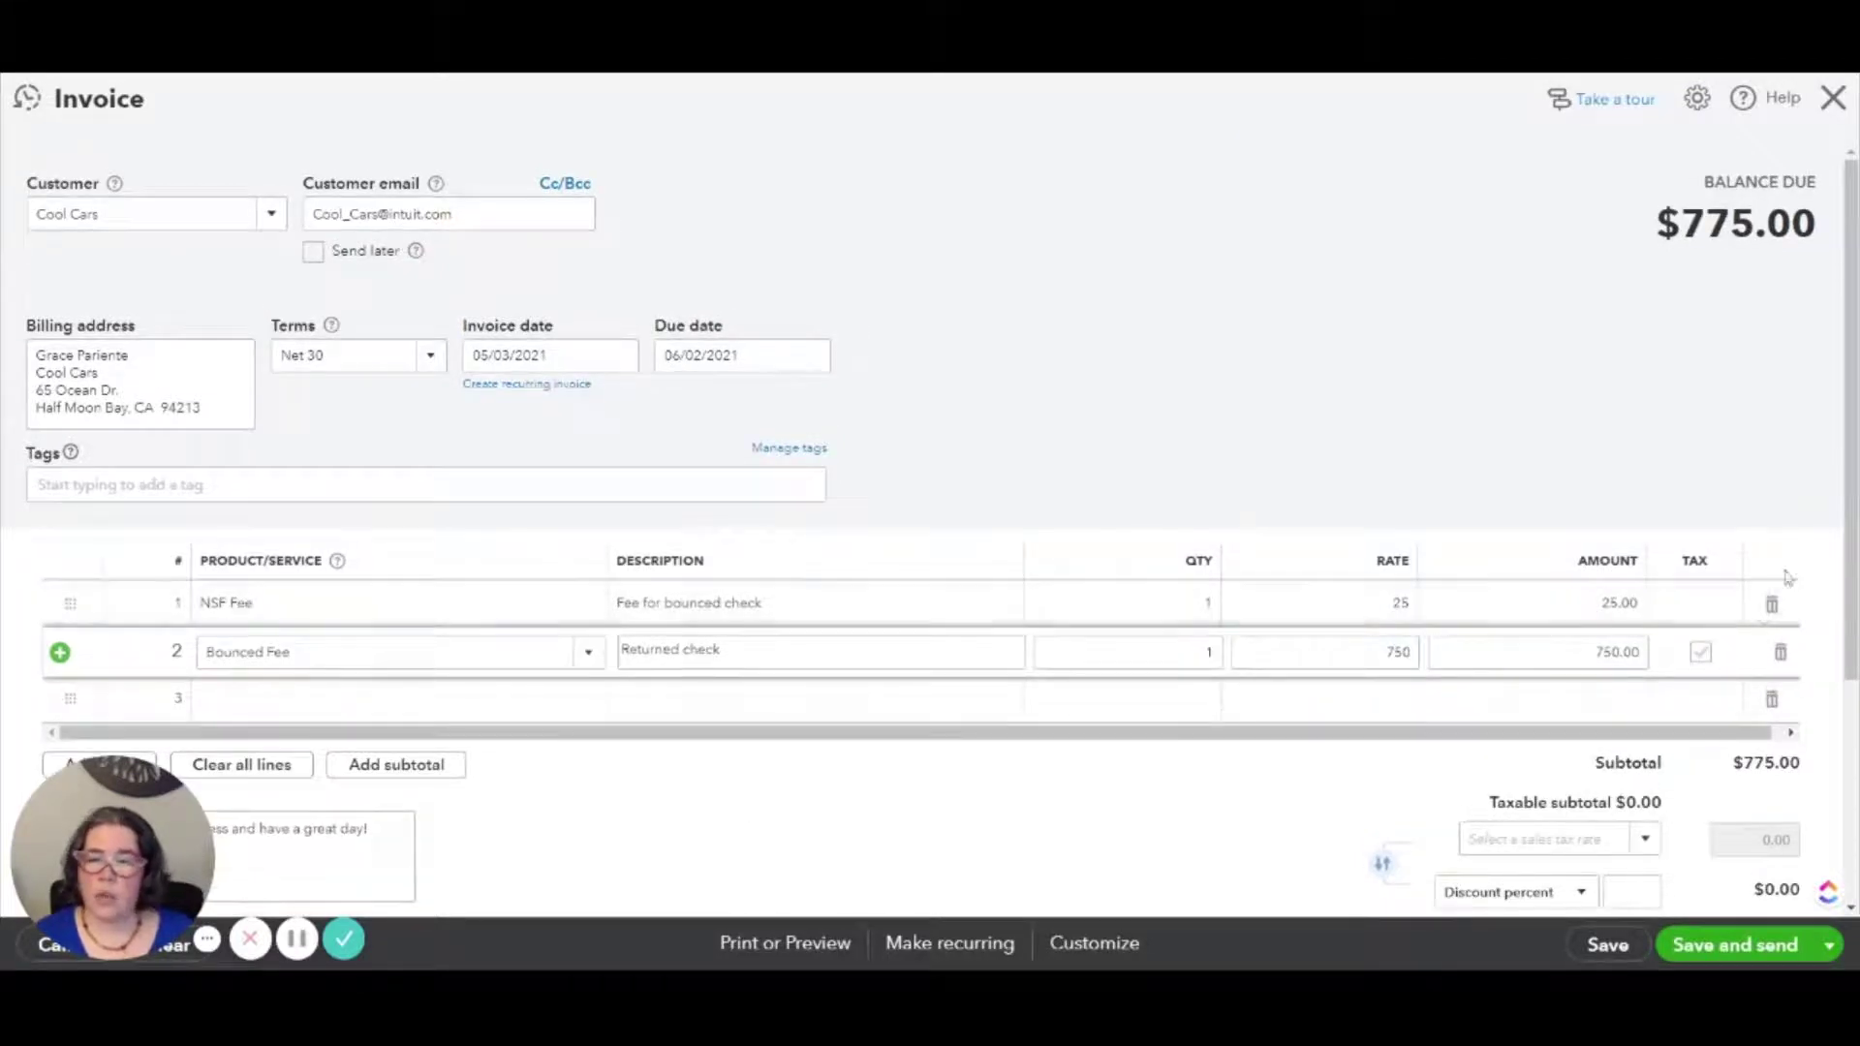
Replace the invoice message with 'Returned check', then save and close invoice 1039.
scroll(1192, 681, down, 2)
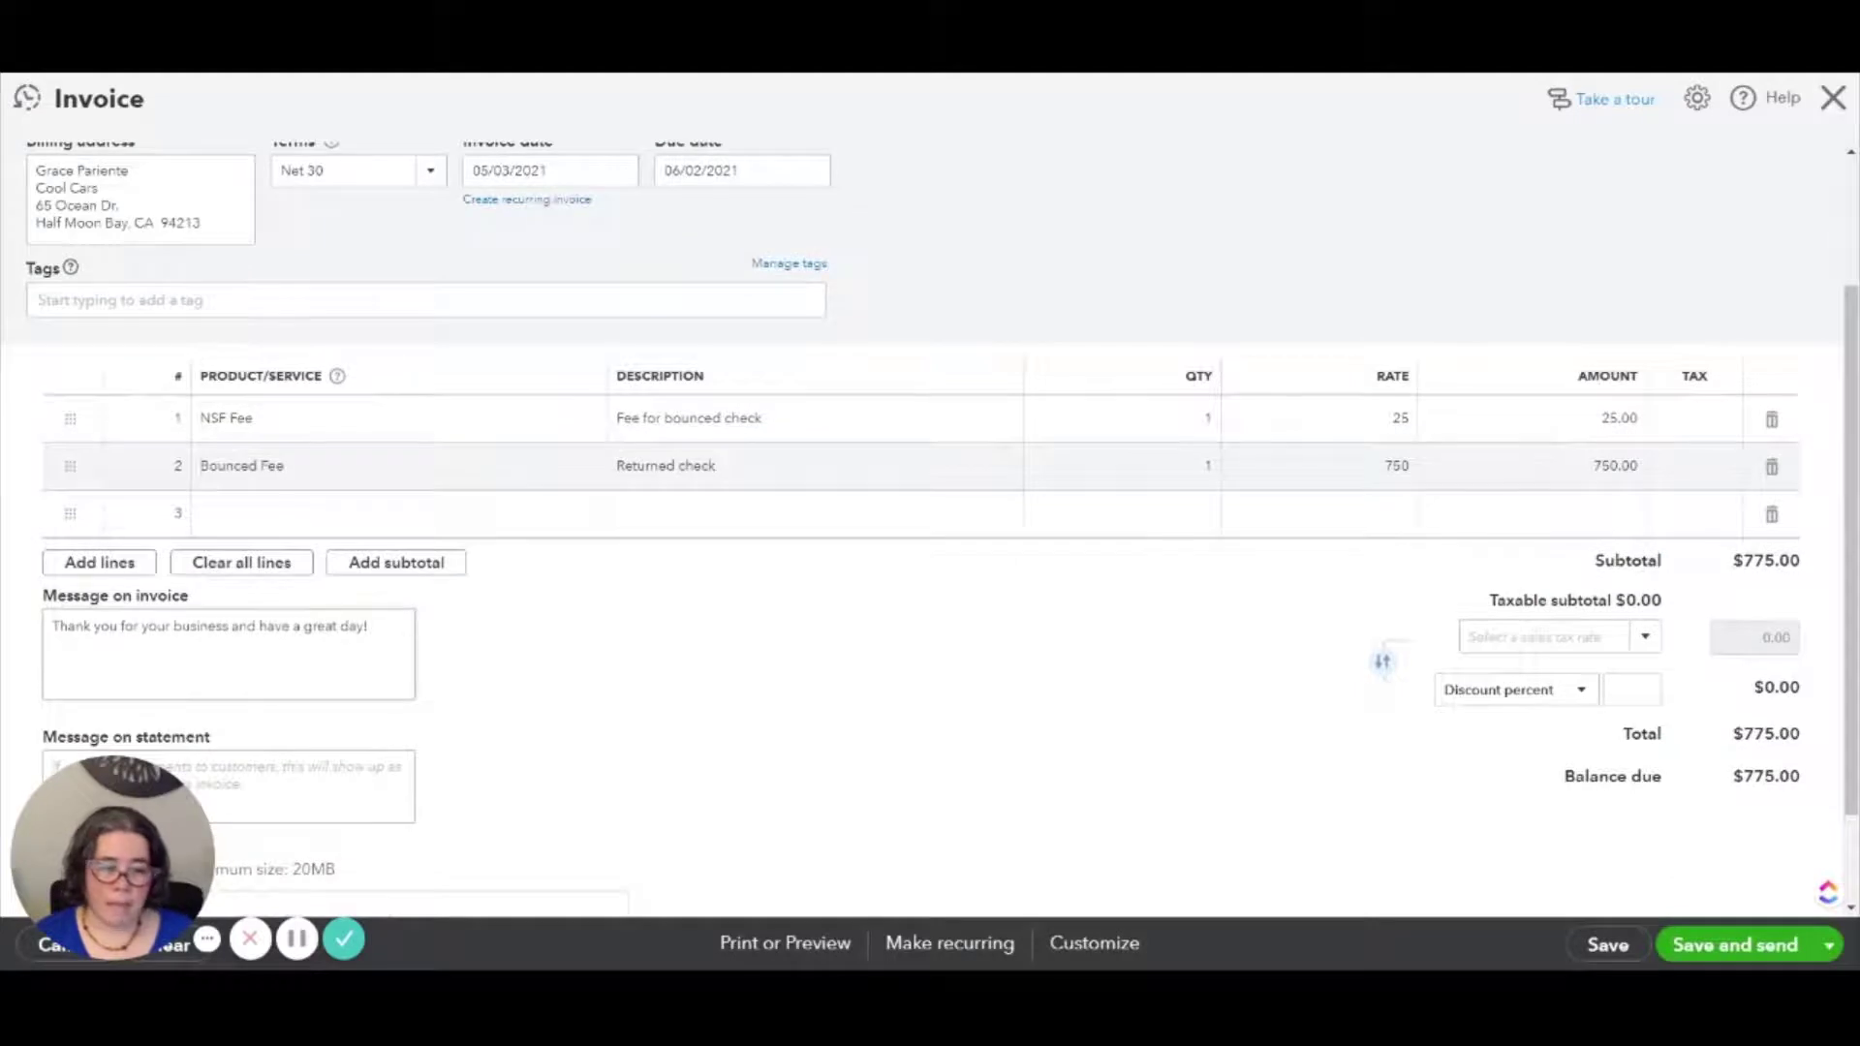
drag(374, 628, 14, 620)
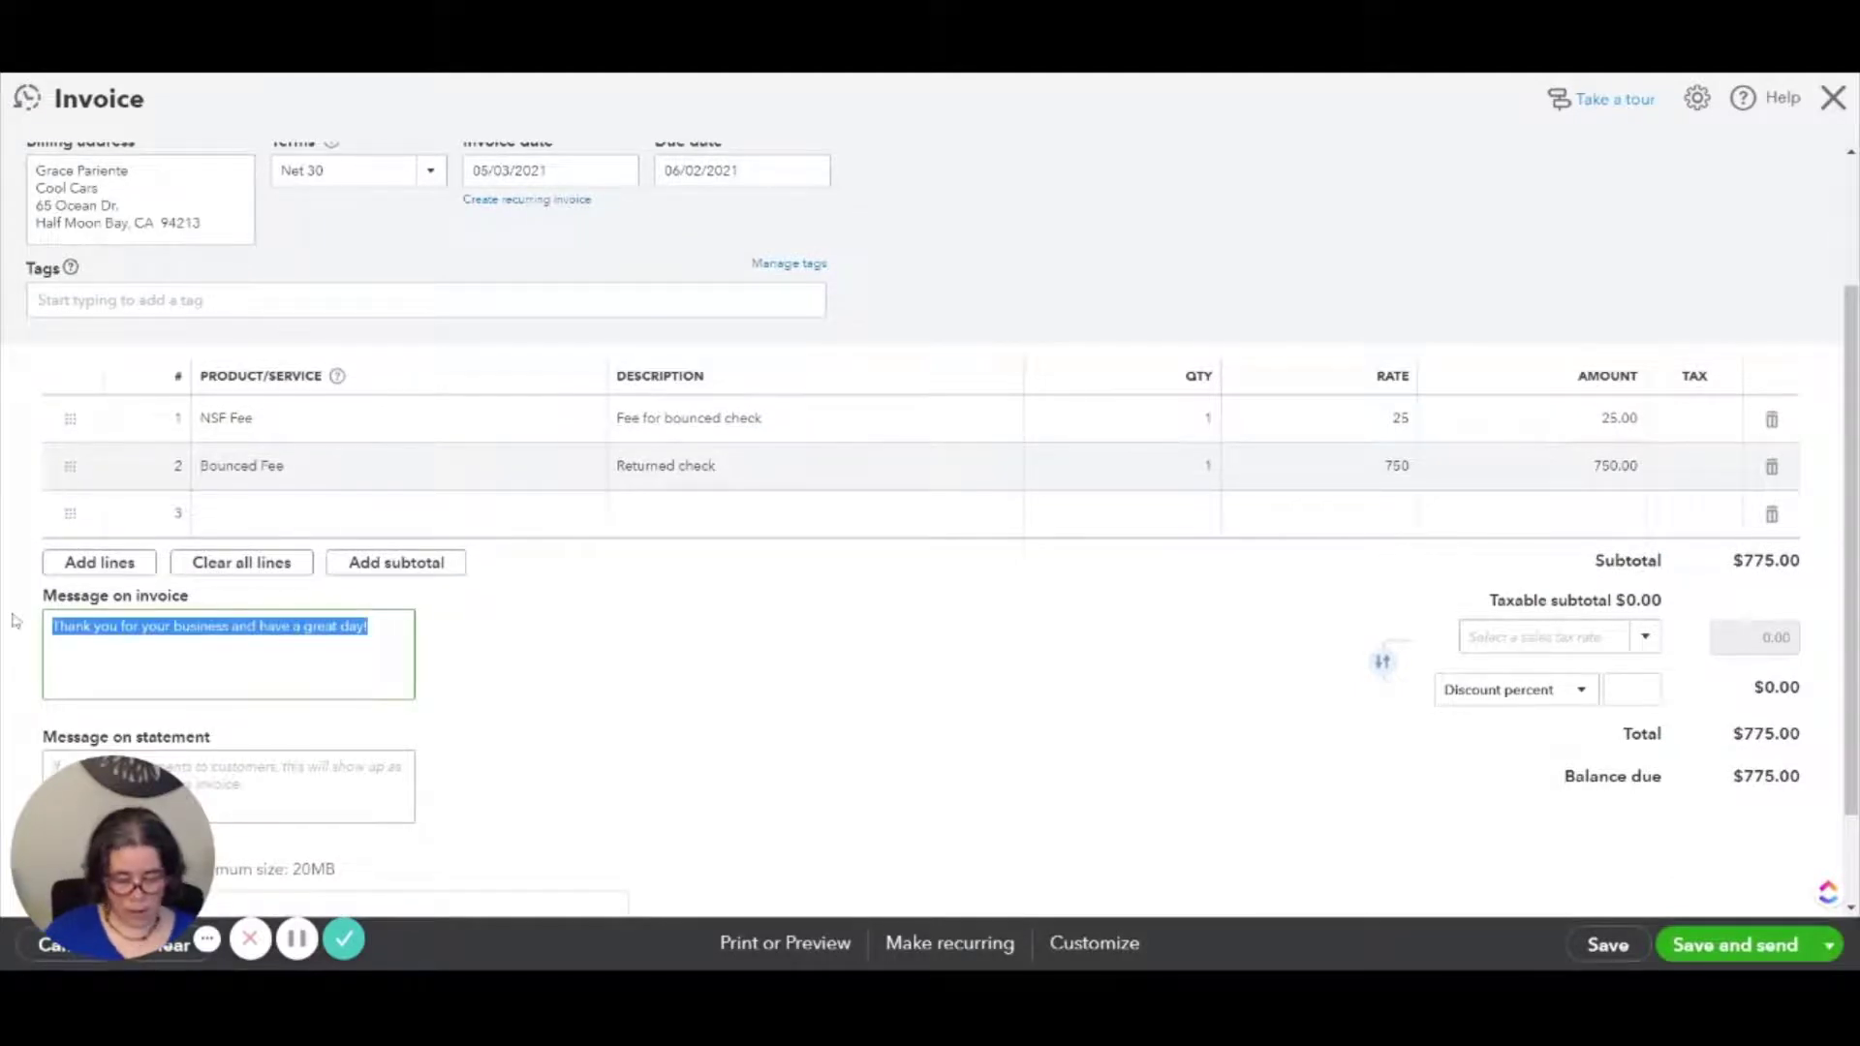
text(Retu)
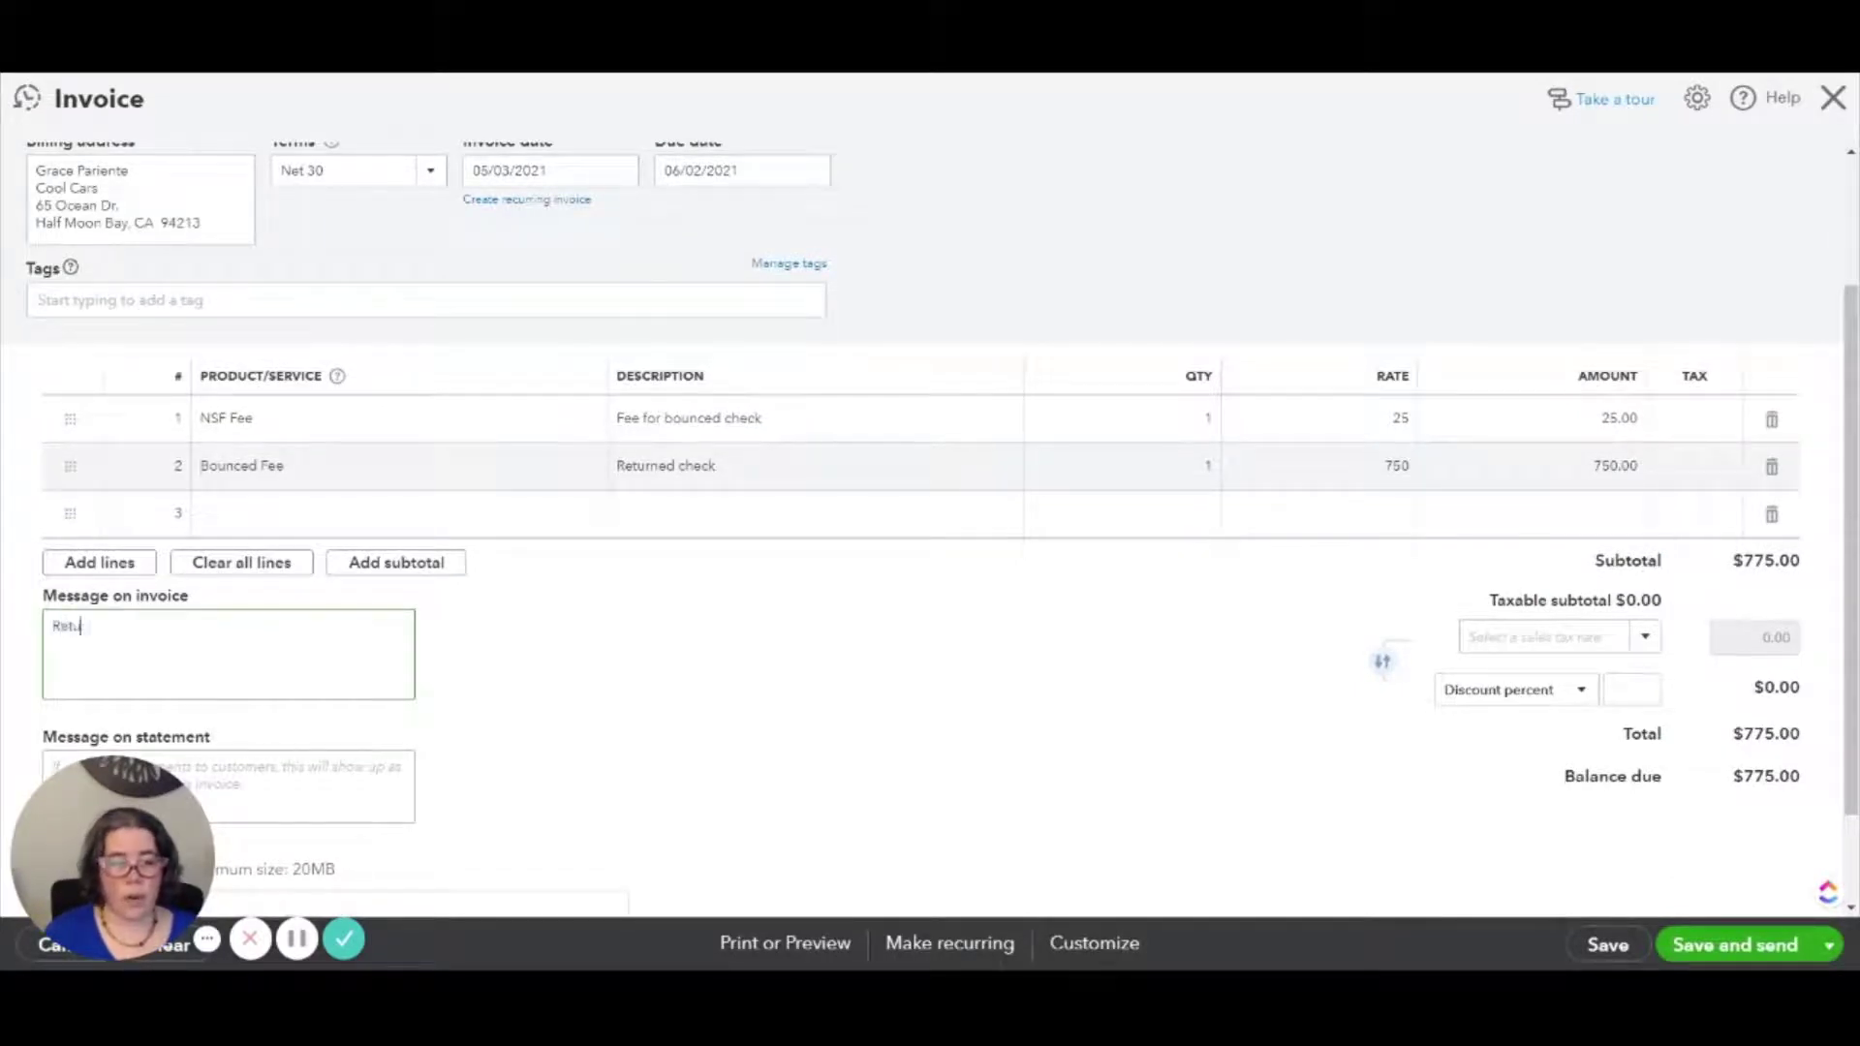
text(rned check)
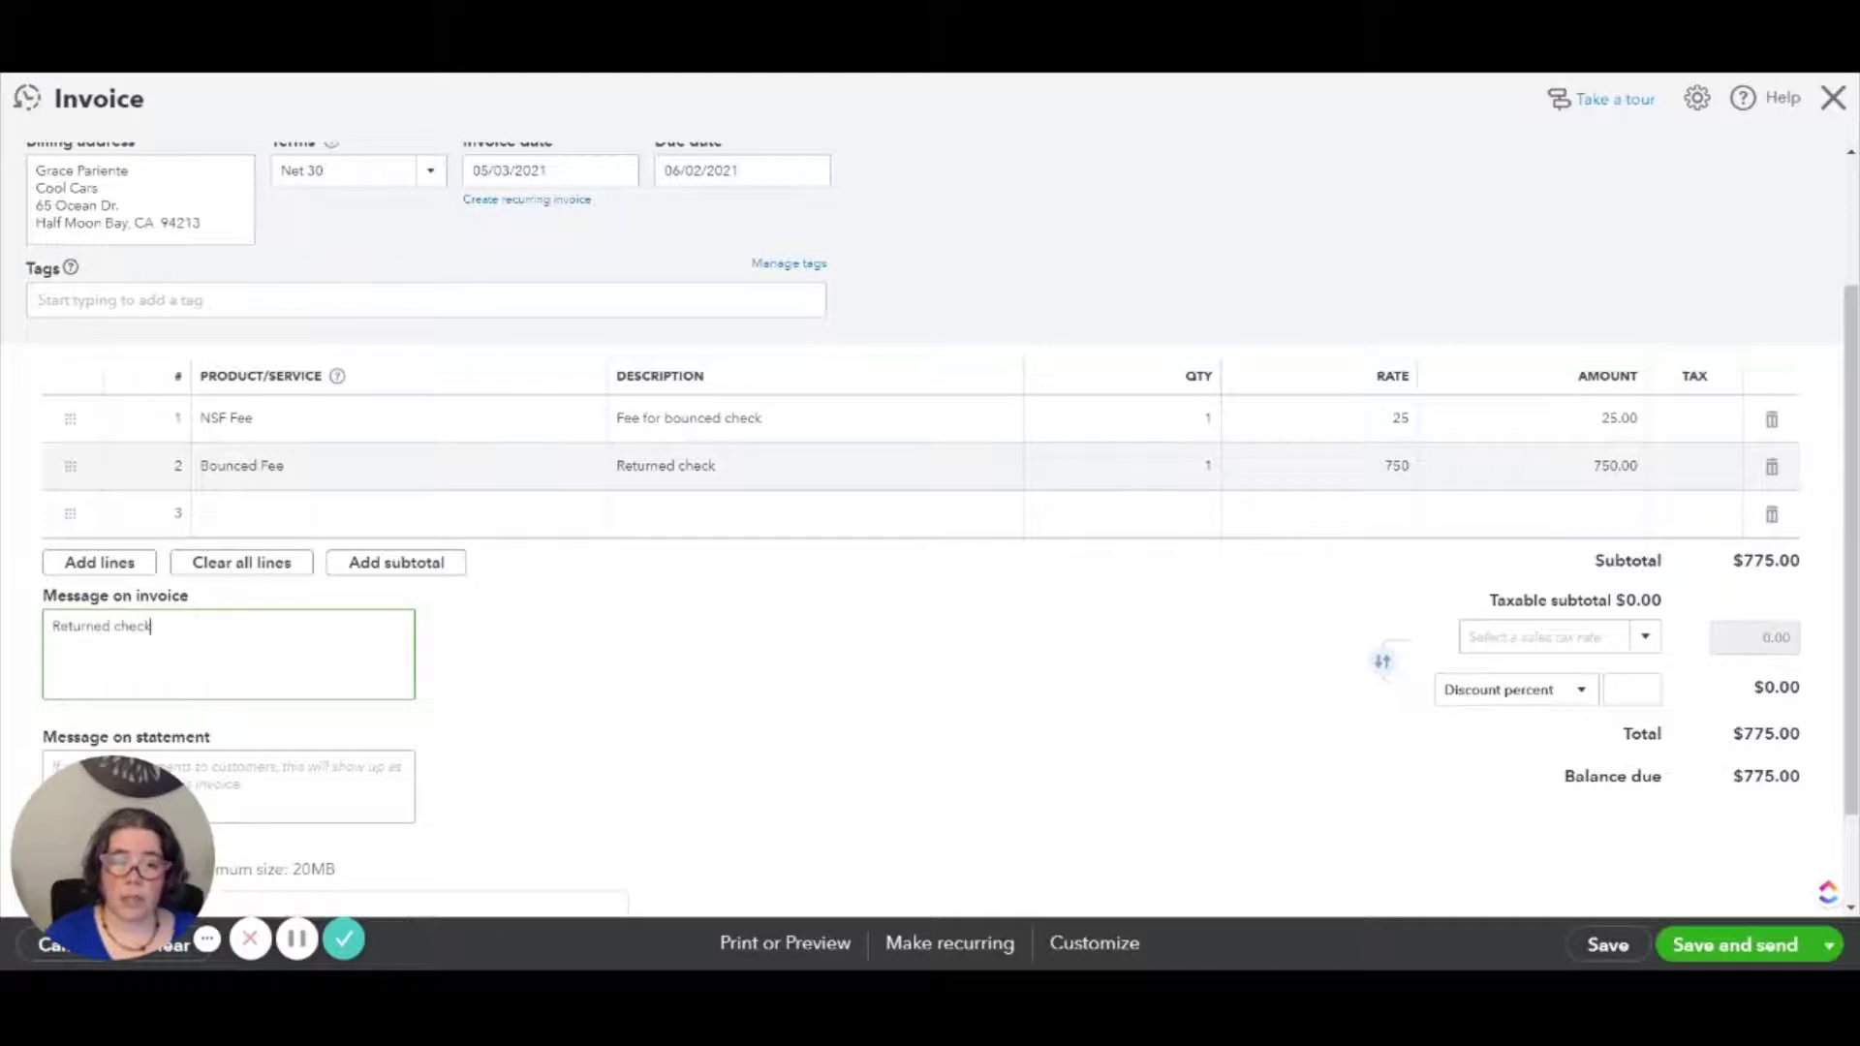
click(1823, 945)
click(1647, 874)
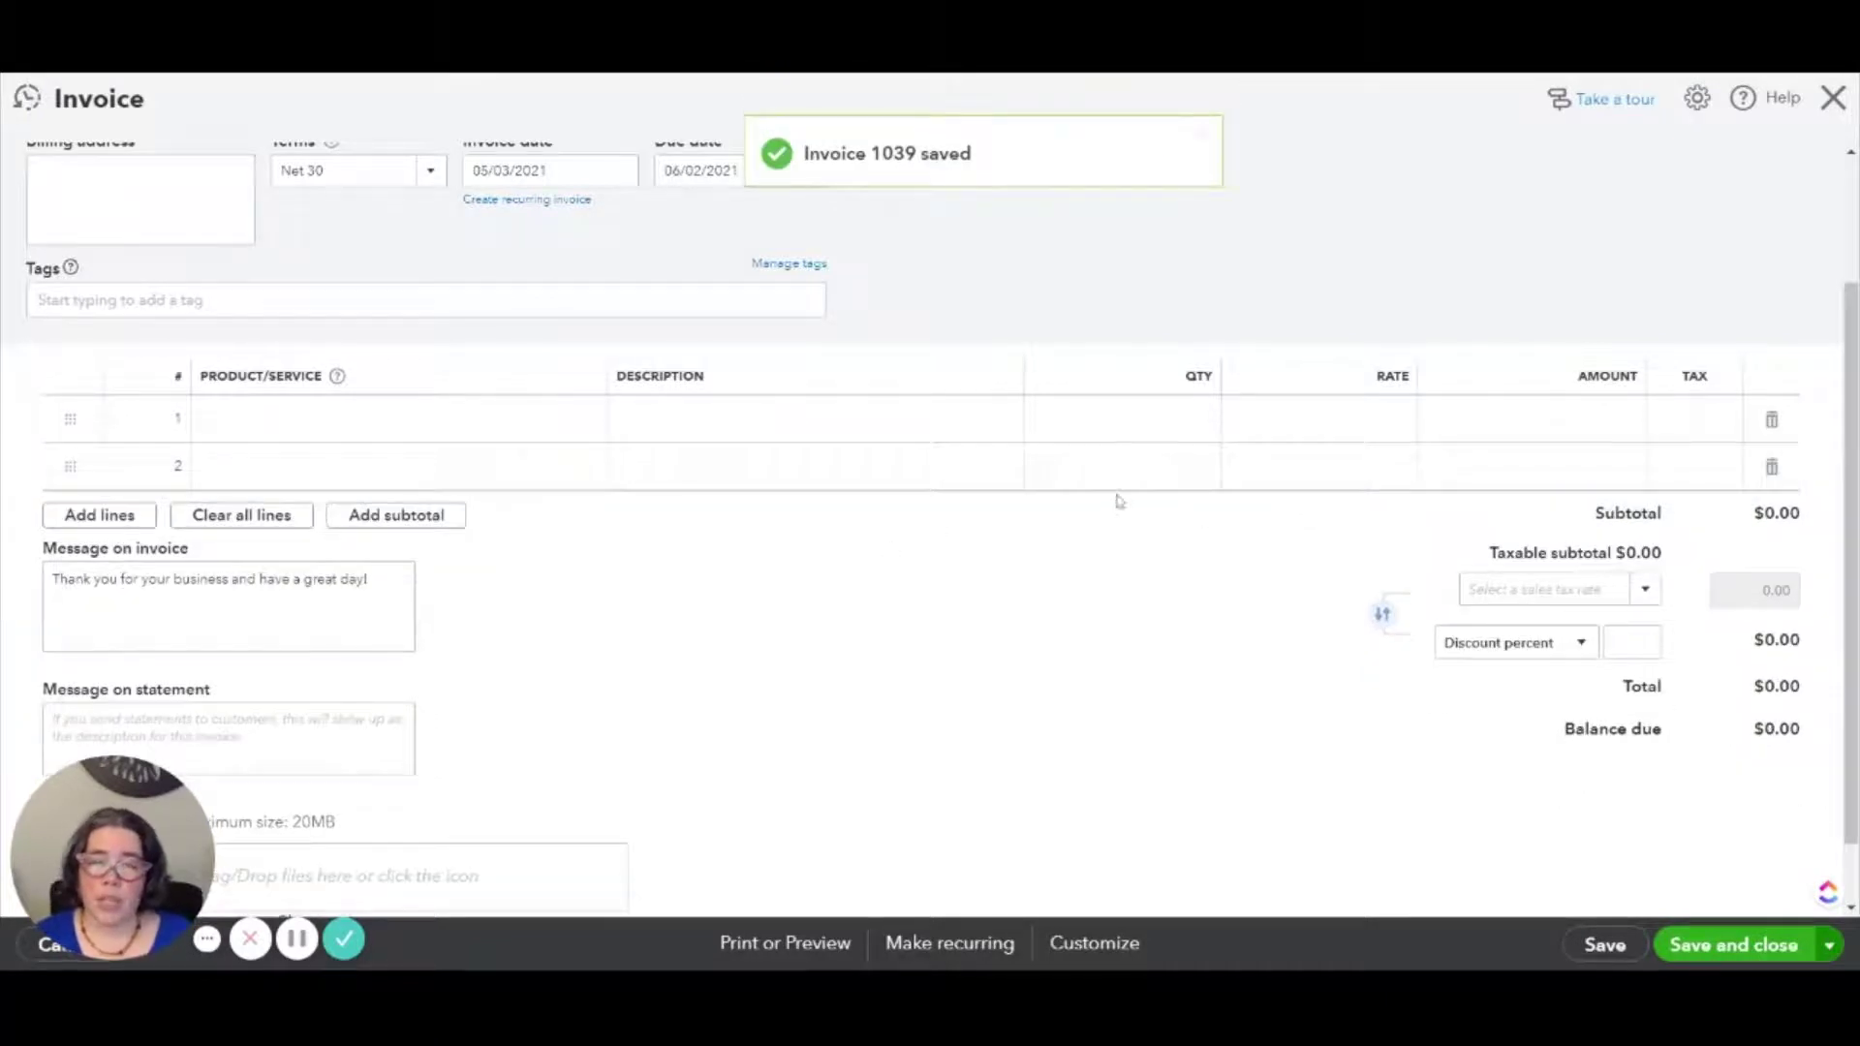
click(1833, 99)
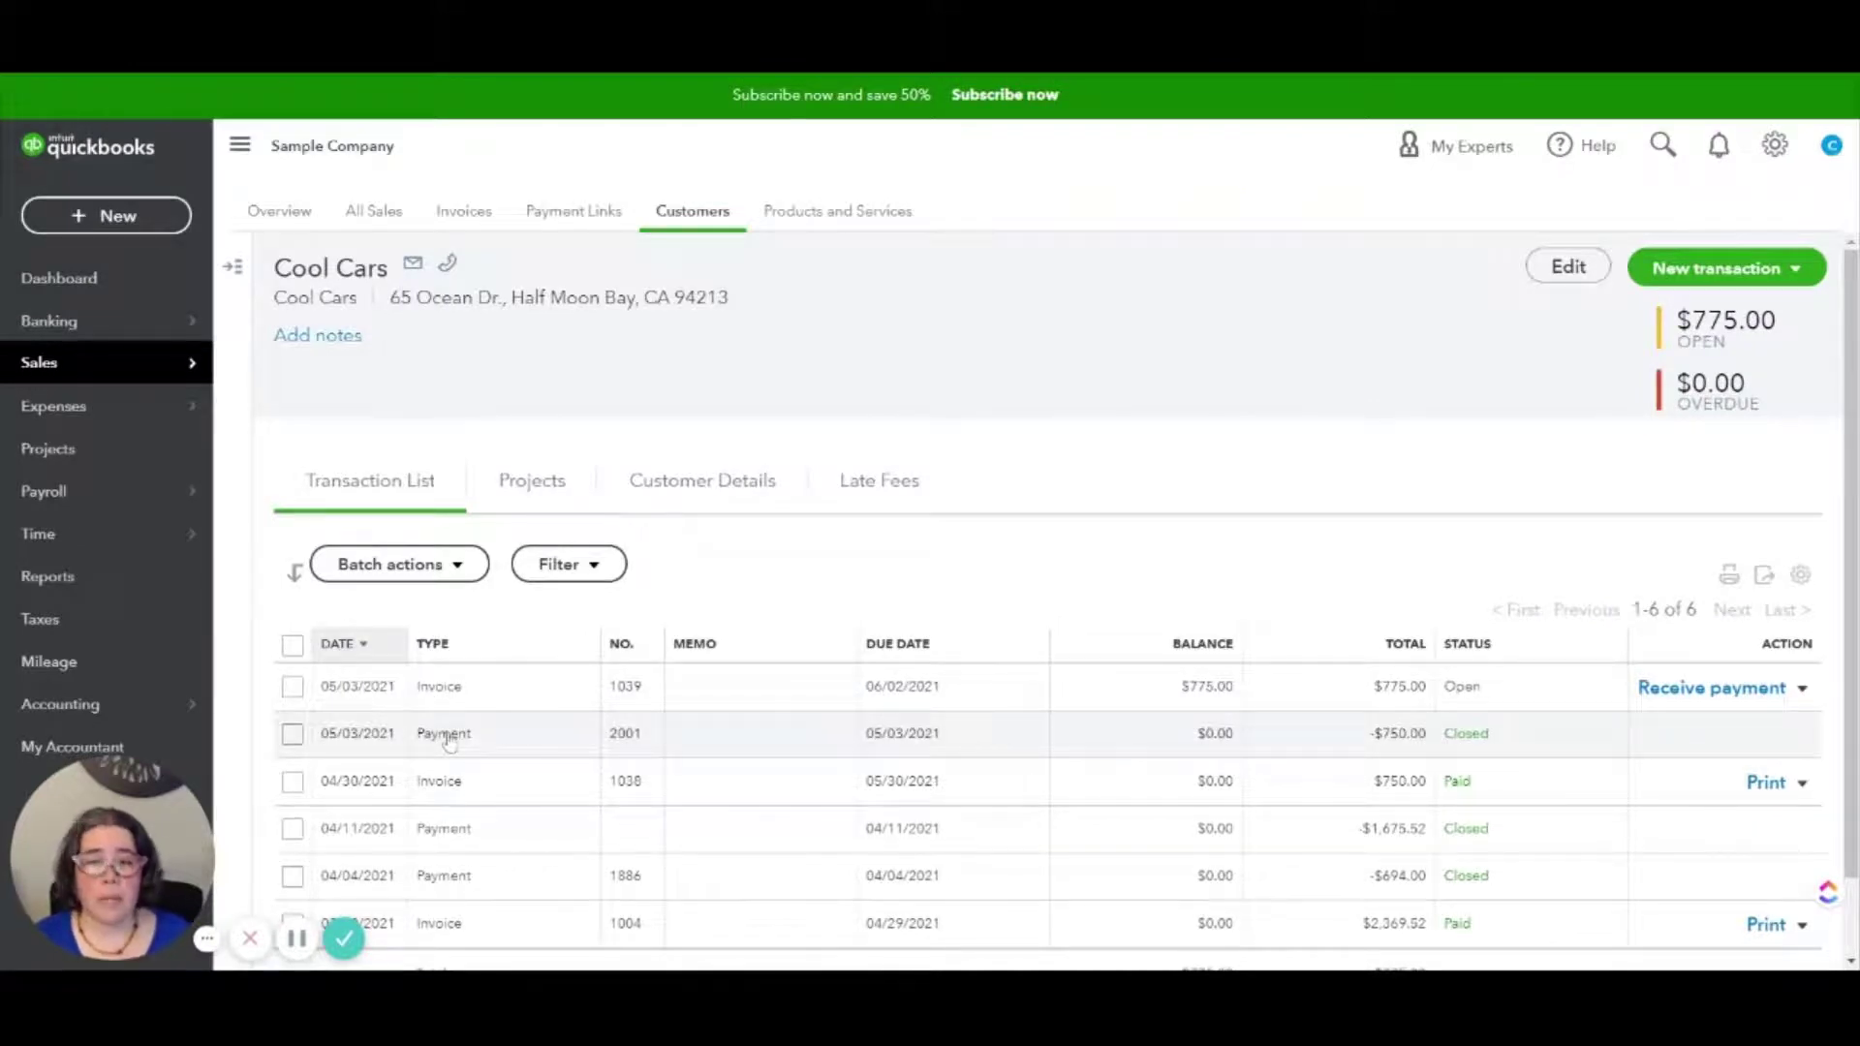
click(449, 742)
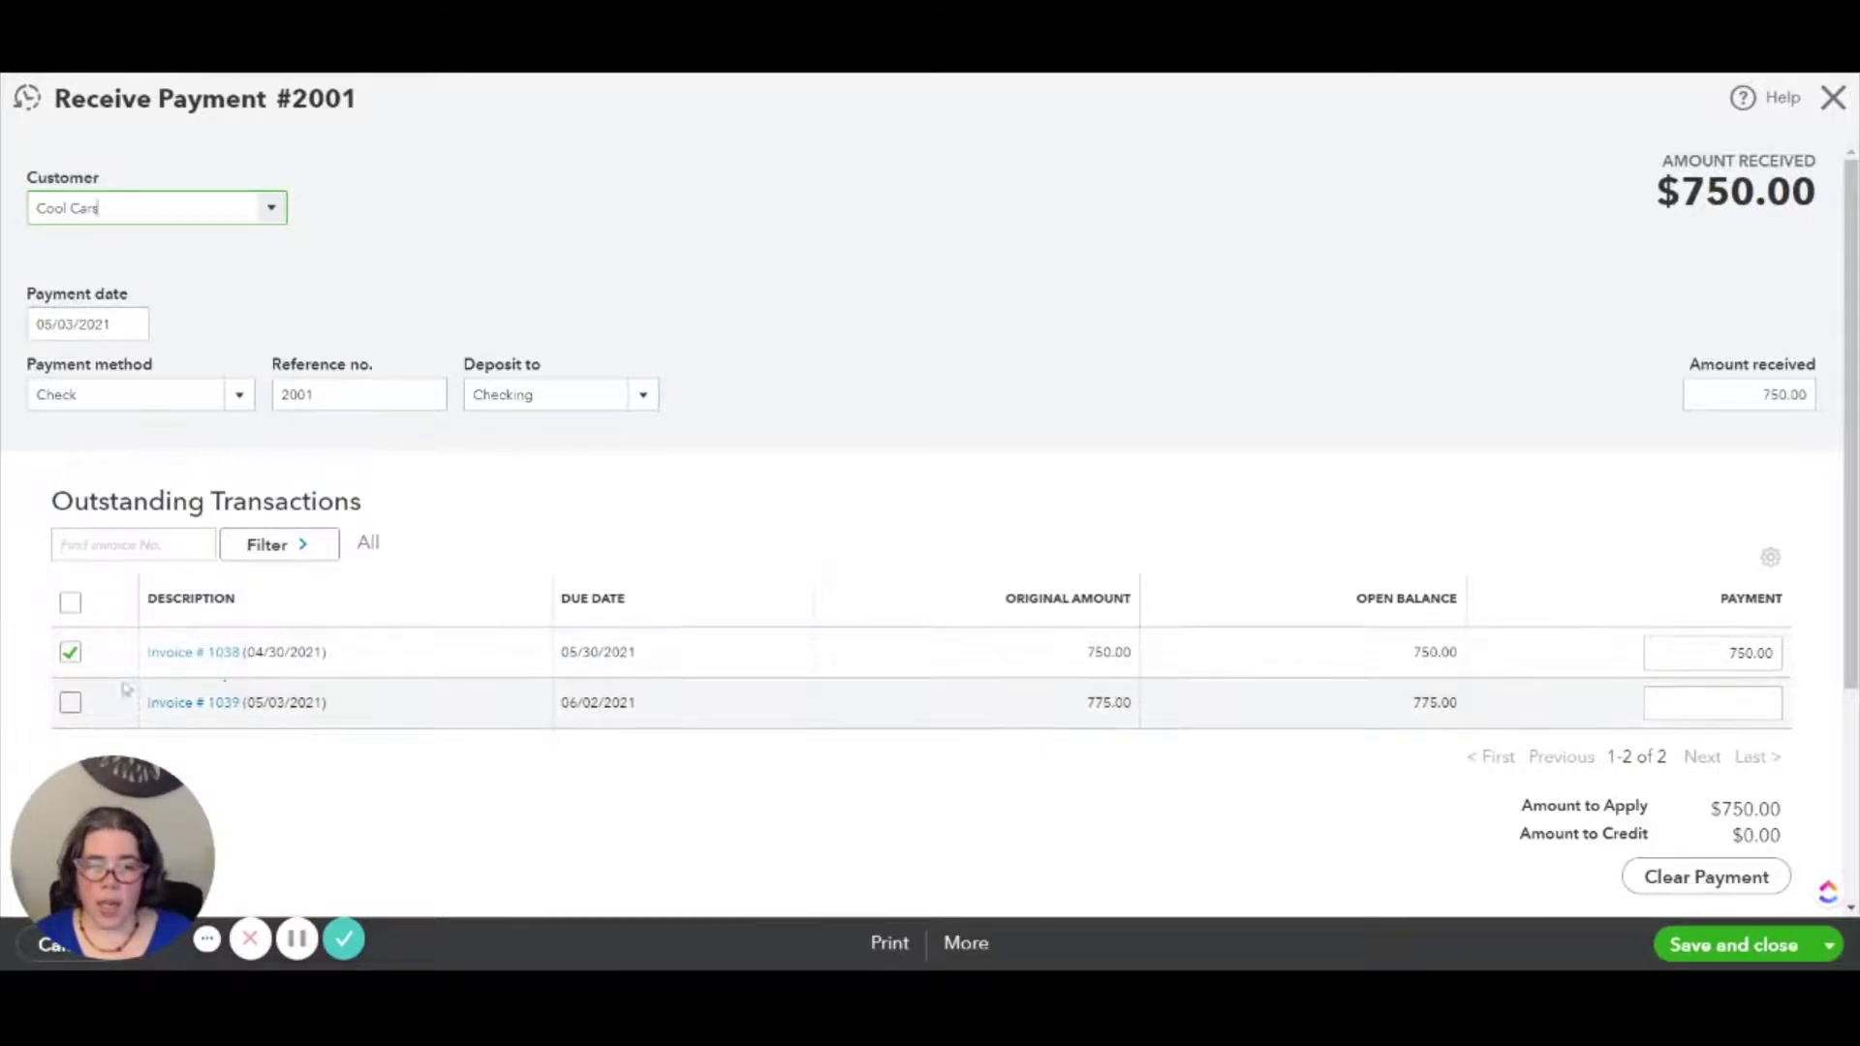
Move payment 2001 from invoice 1038 to invoice 1039 and confirm saving the change.
click(70, 652)
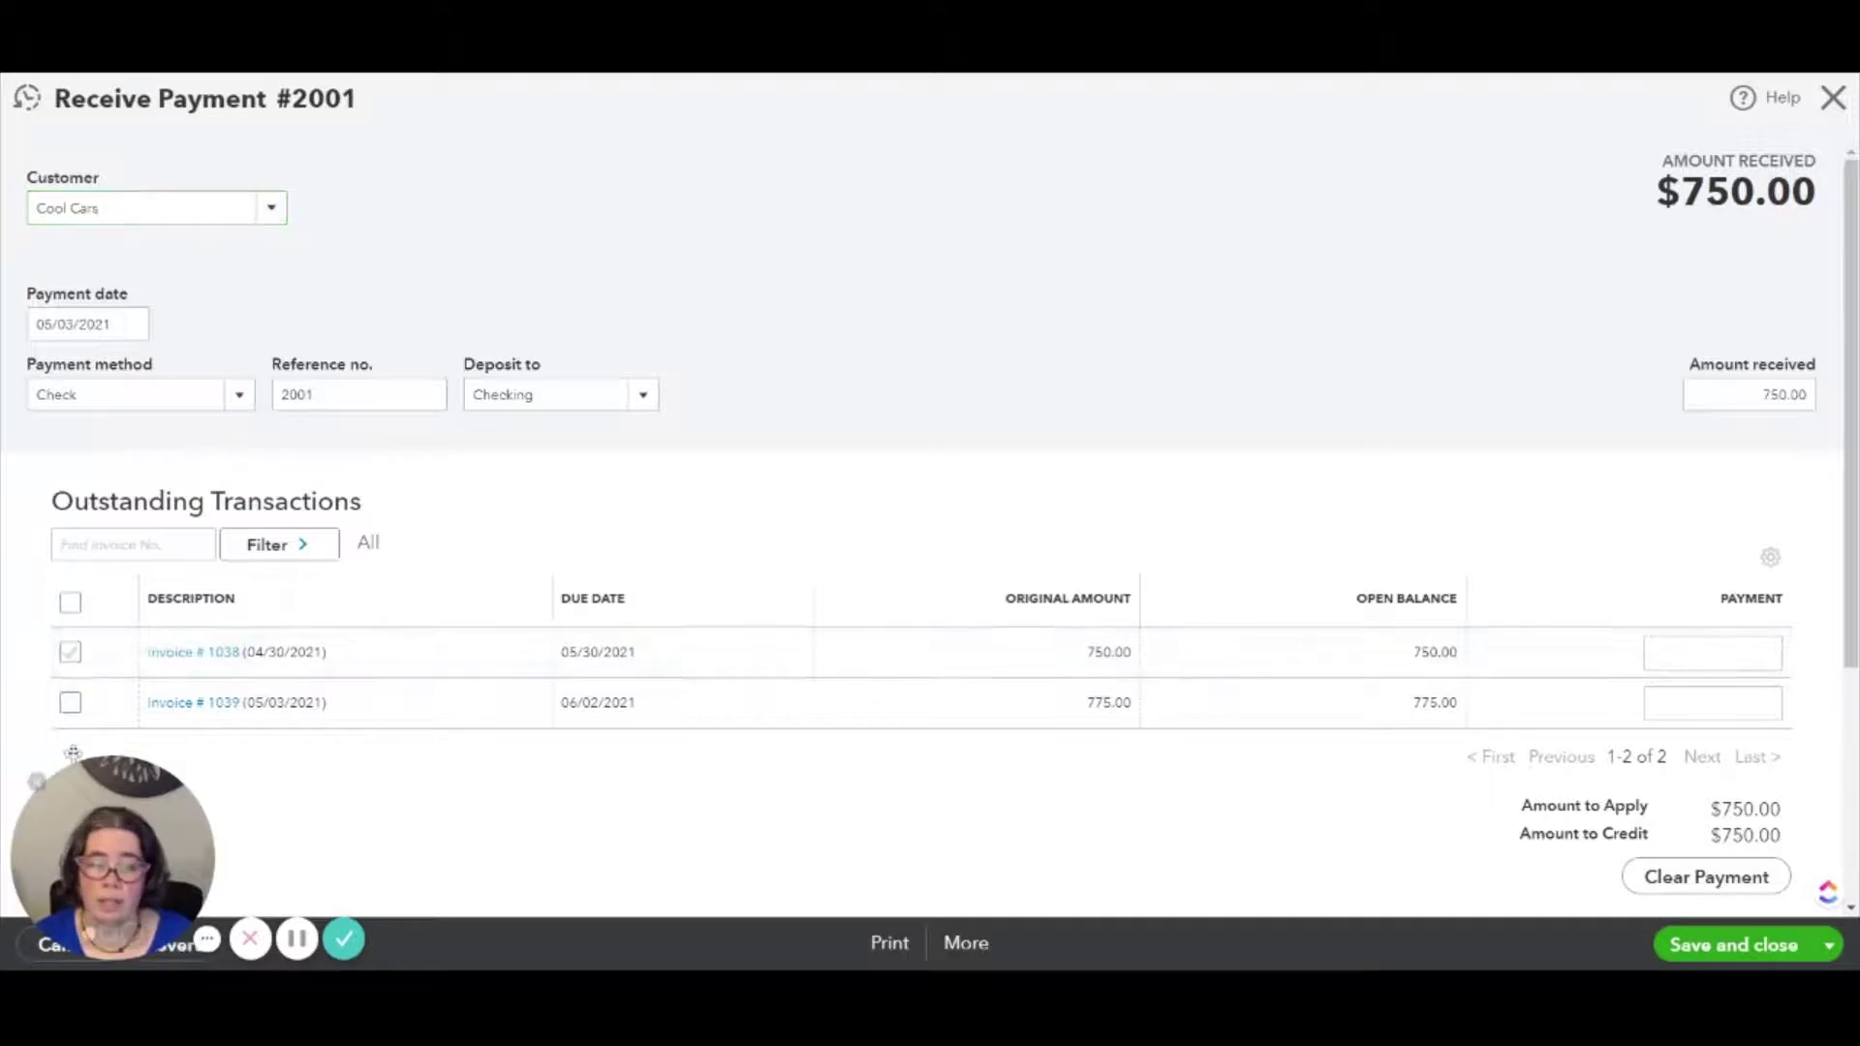
click(69, 702)
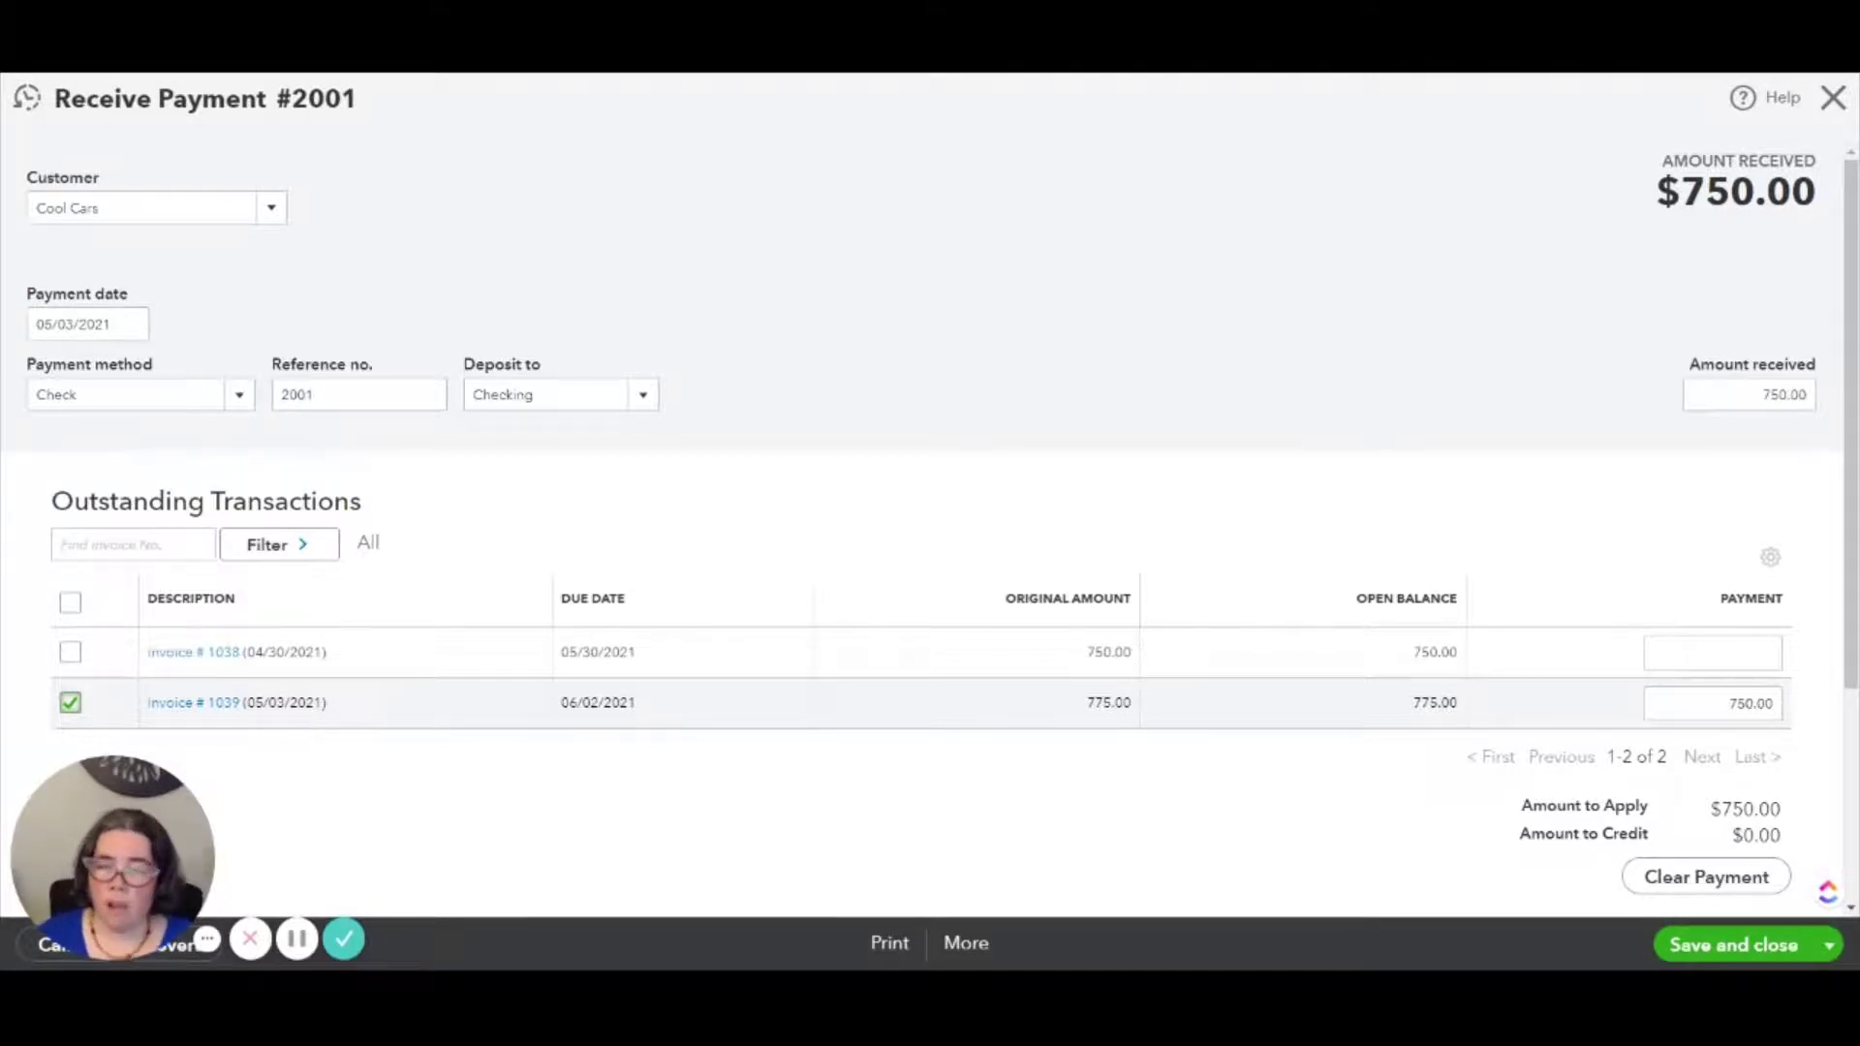
click(1719, 957)
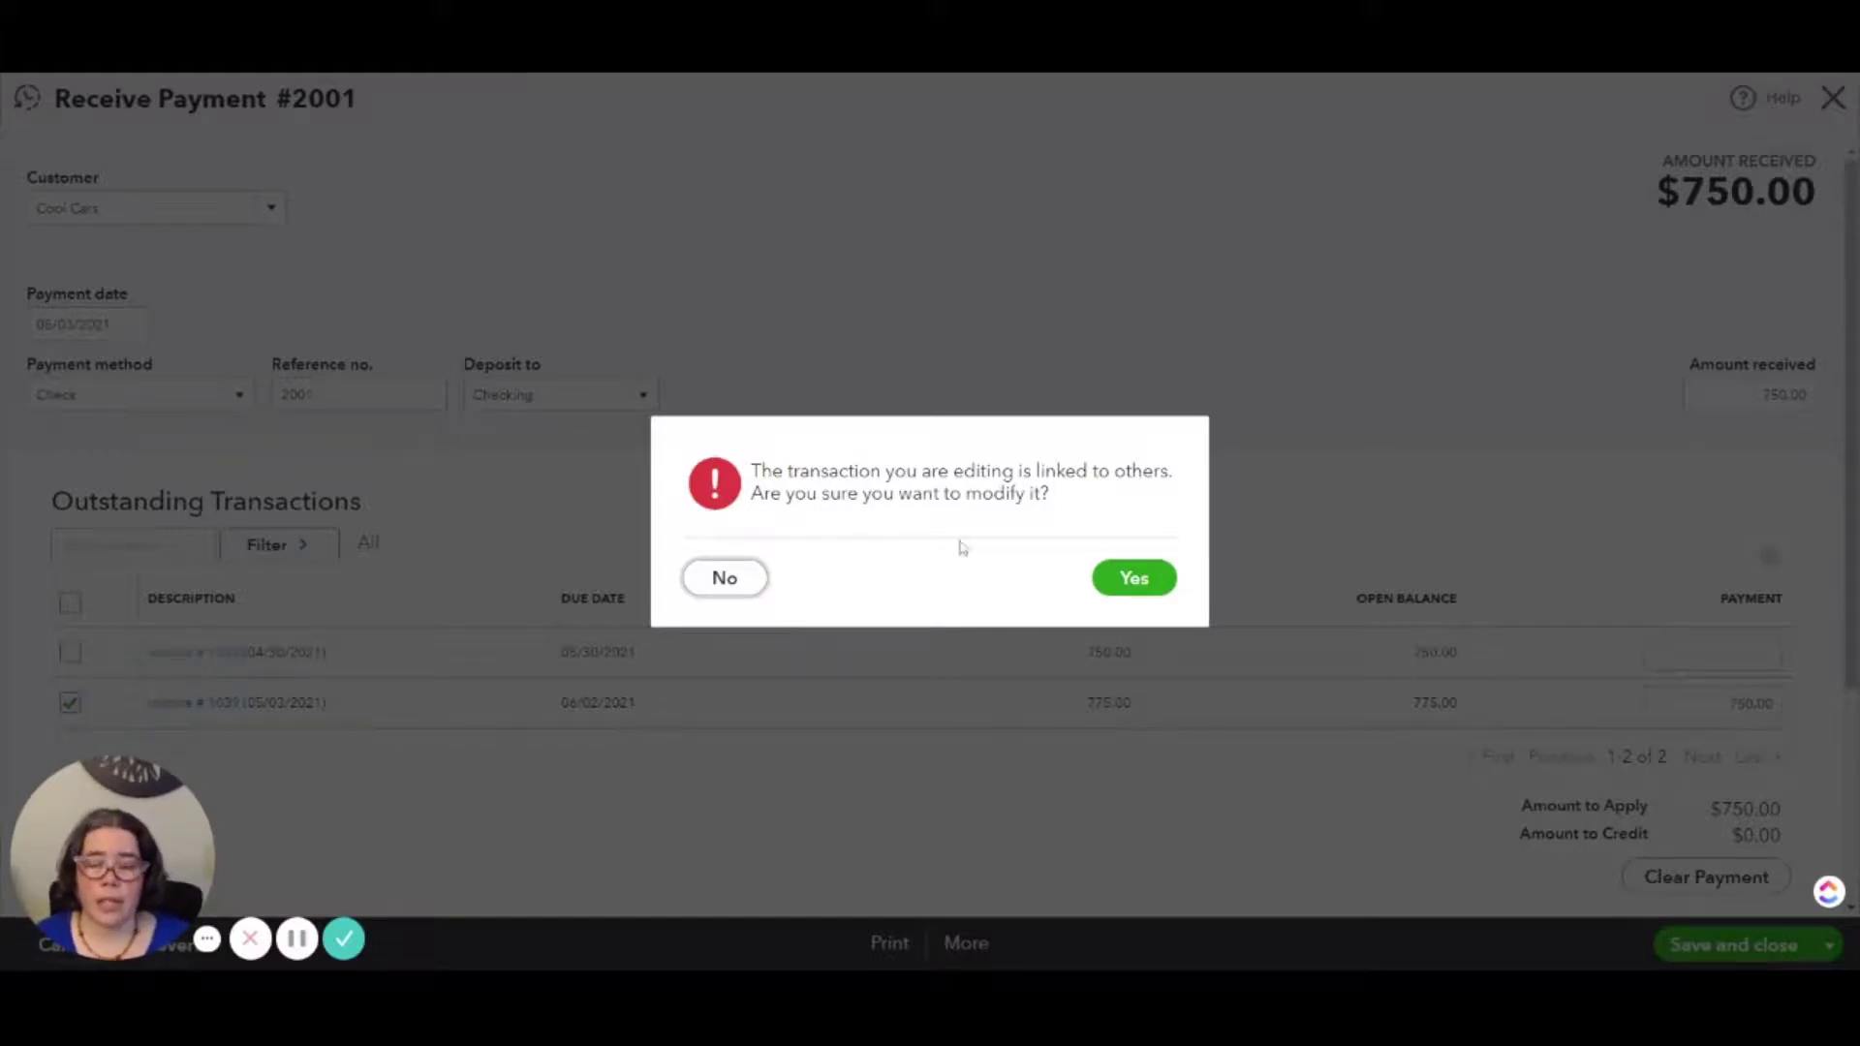
click(1116, 581)
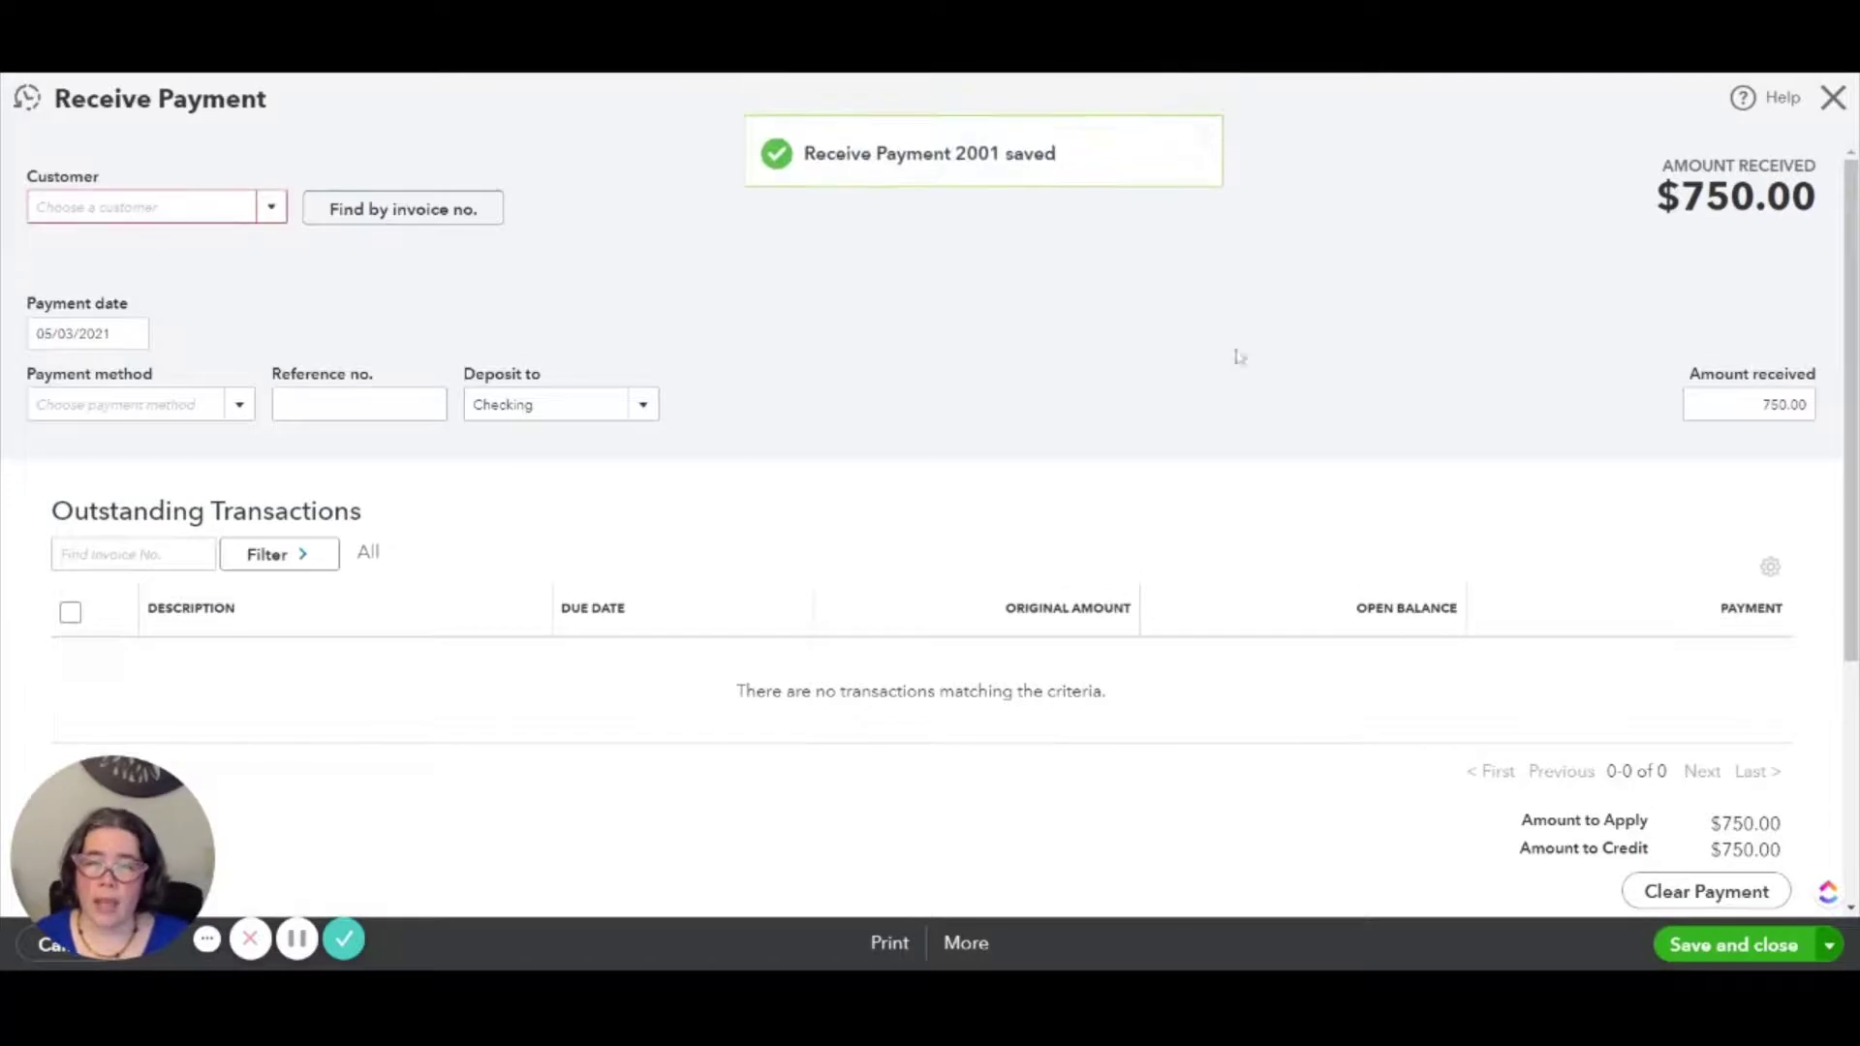
Close the payment form and review the balances of invoices 1038 and 1039.
click(1833, 98)
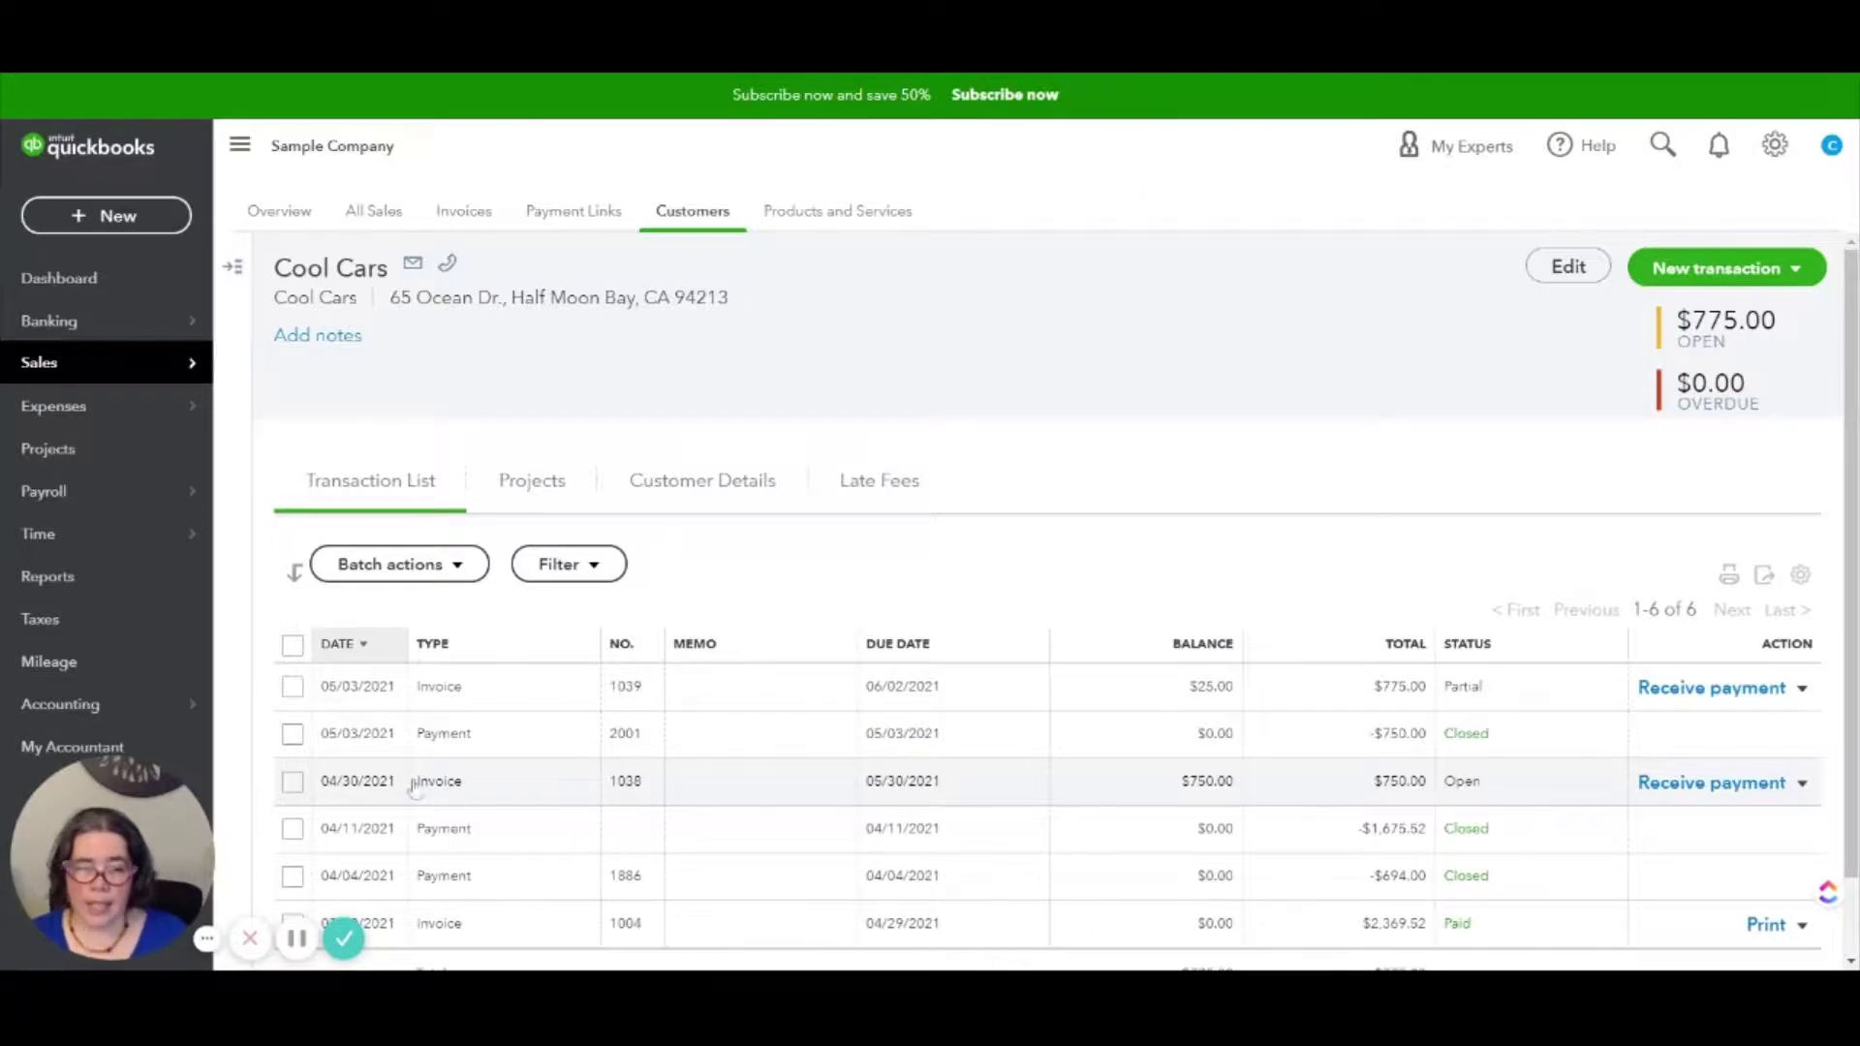
click(389, 791)
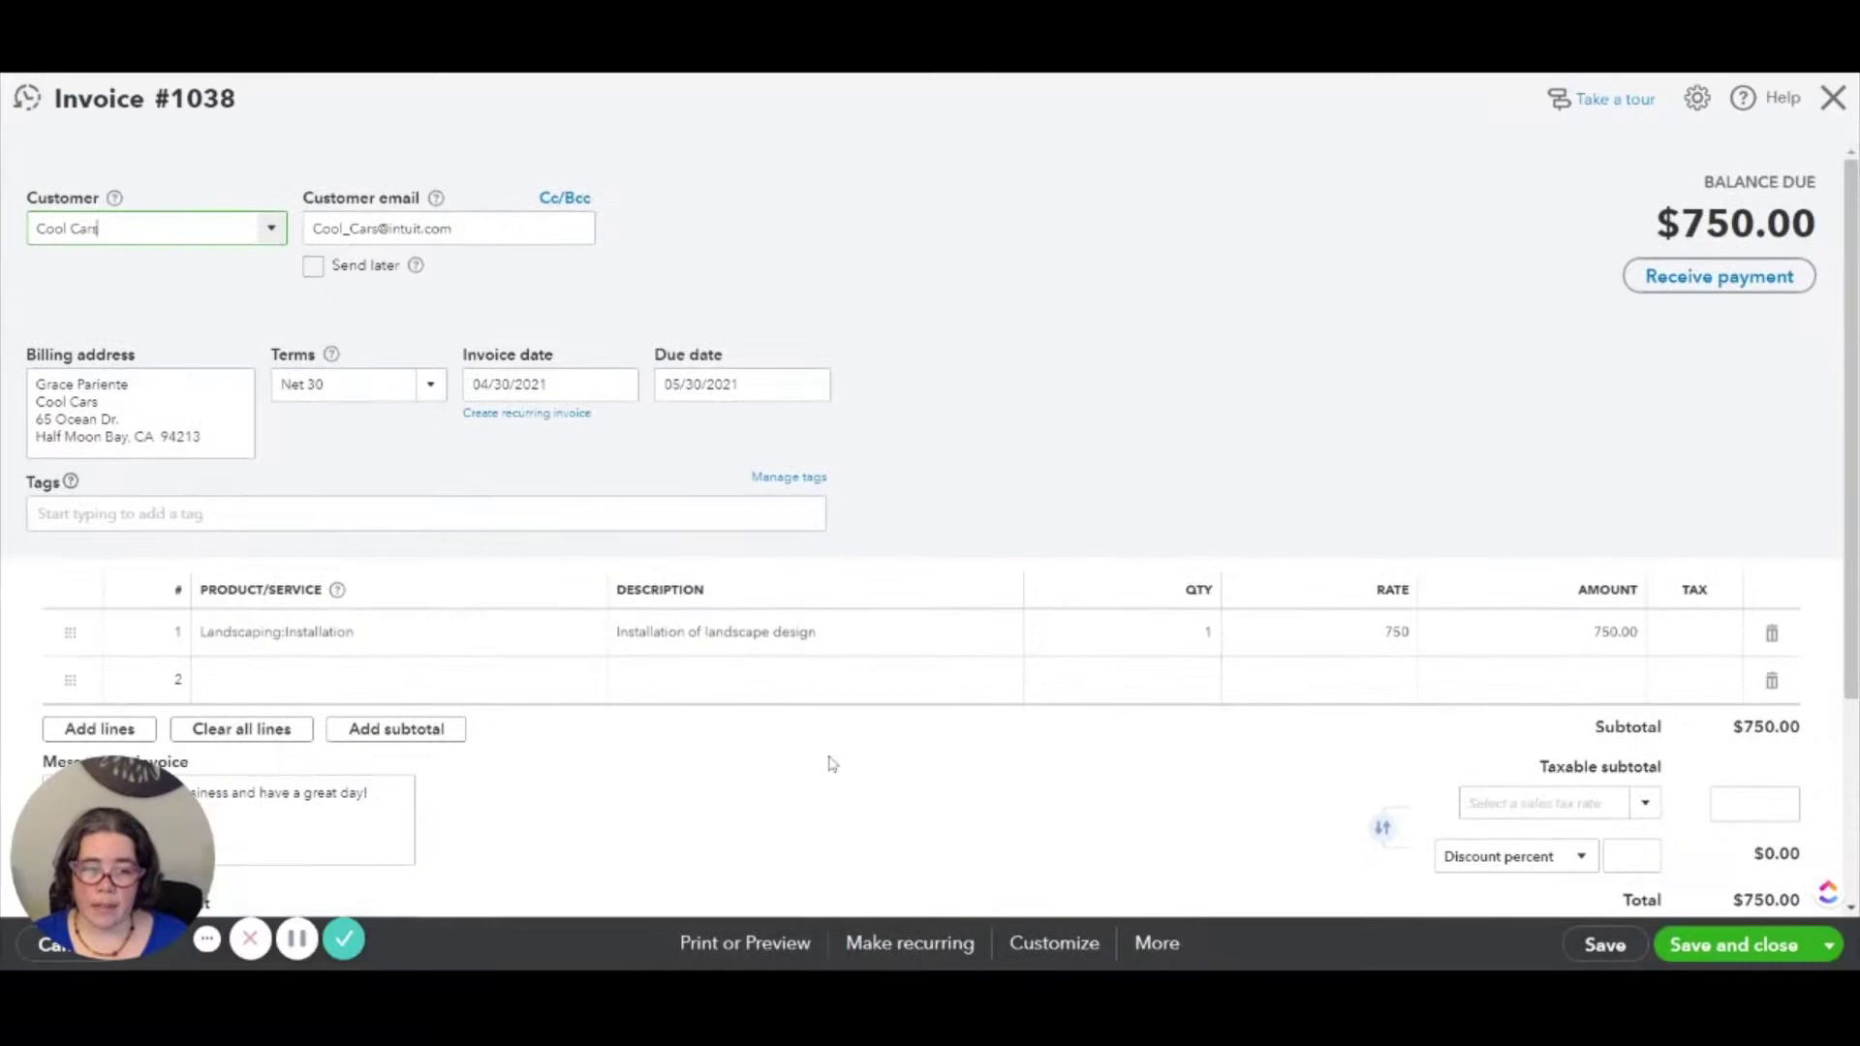
click(1833, 98)
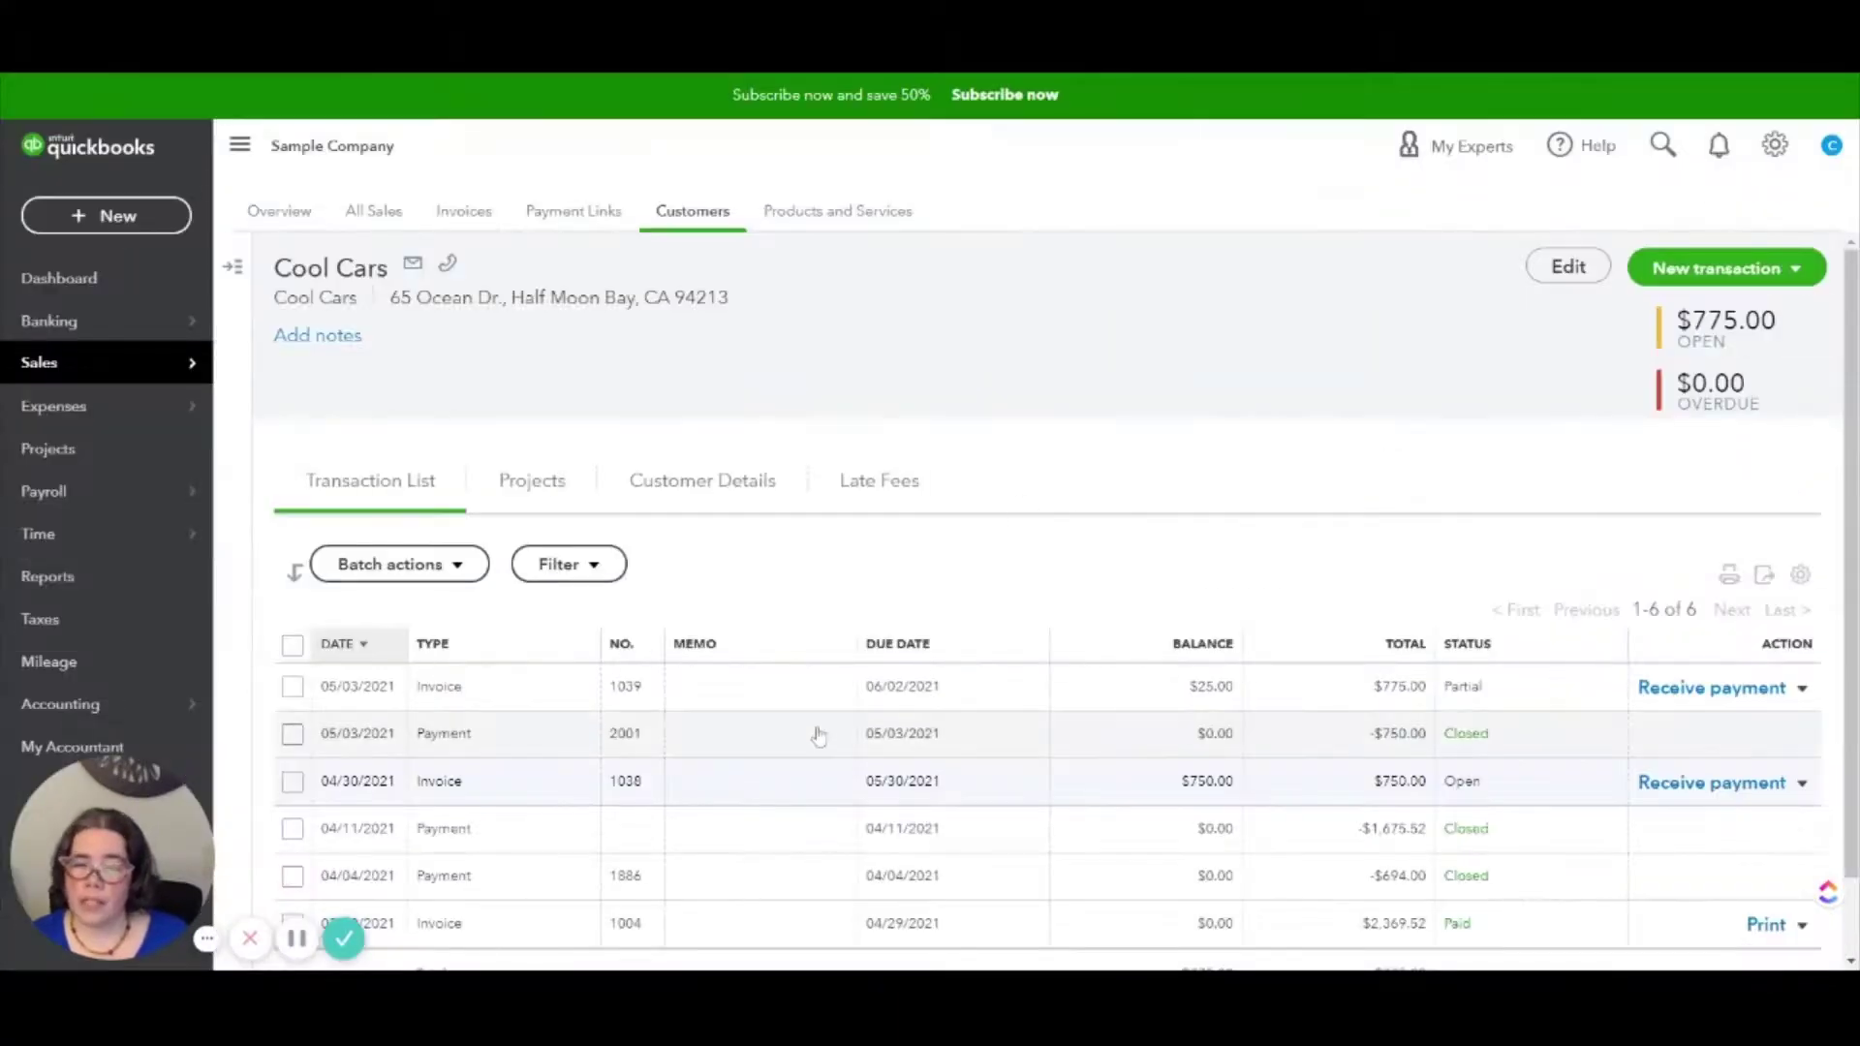
click(792, 686)
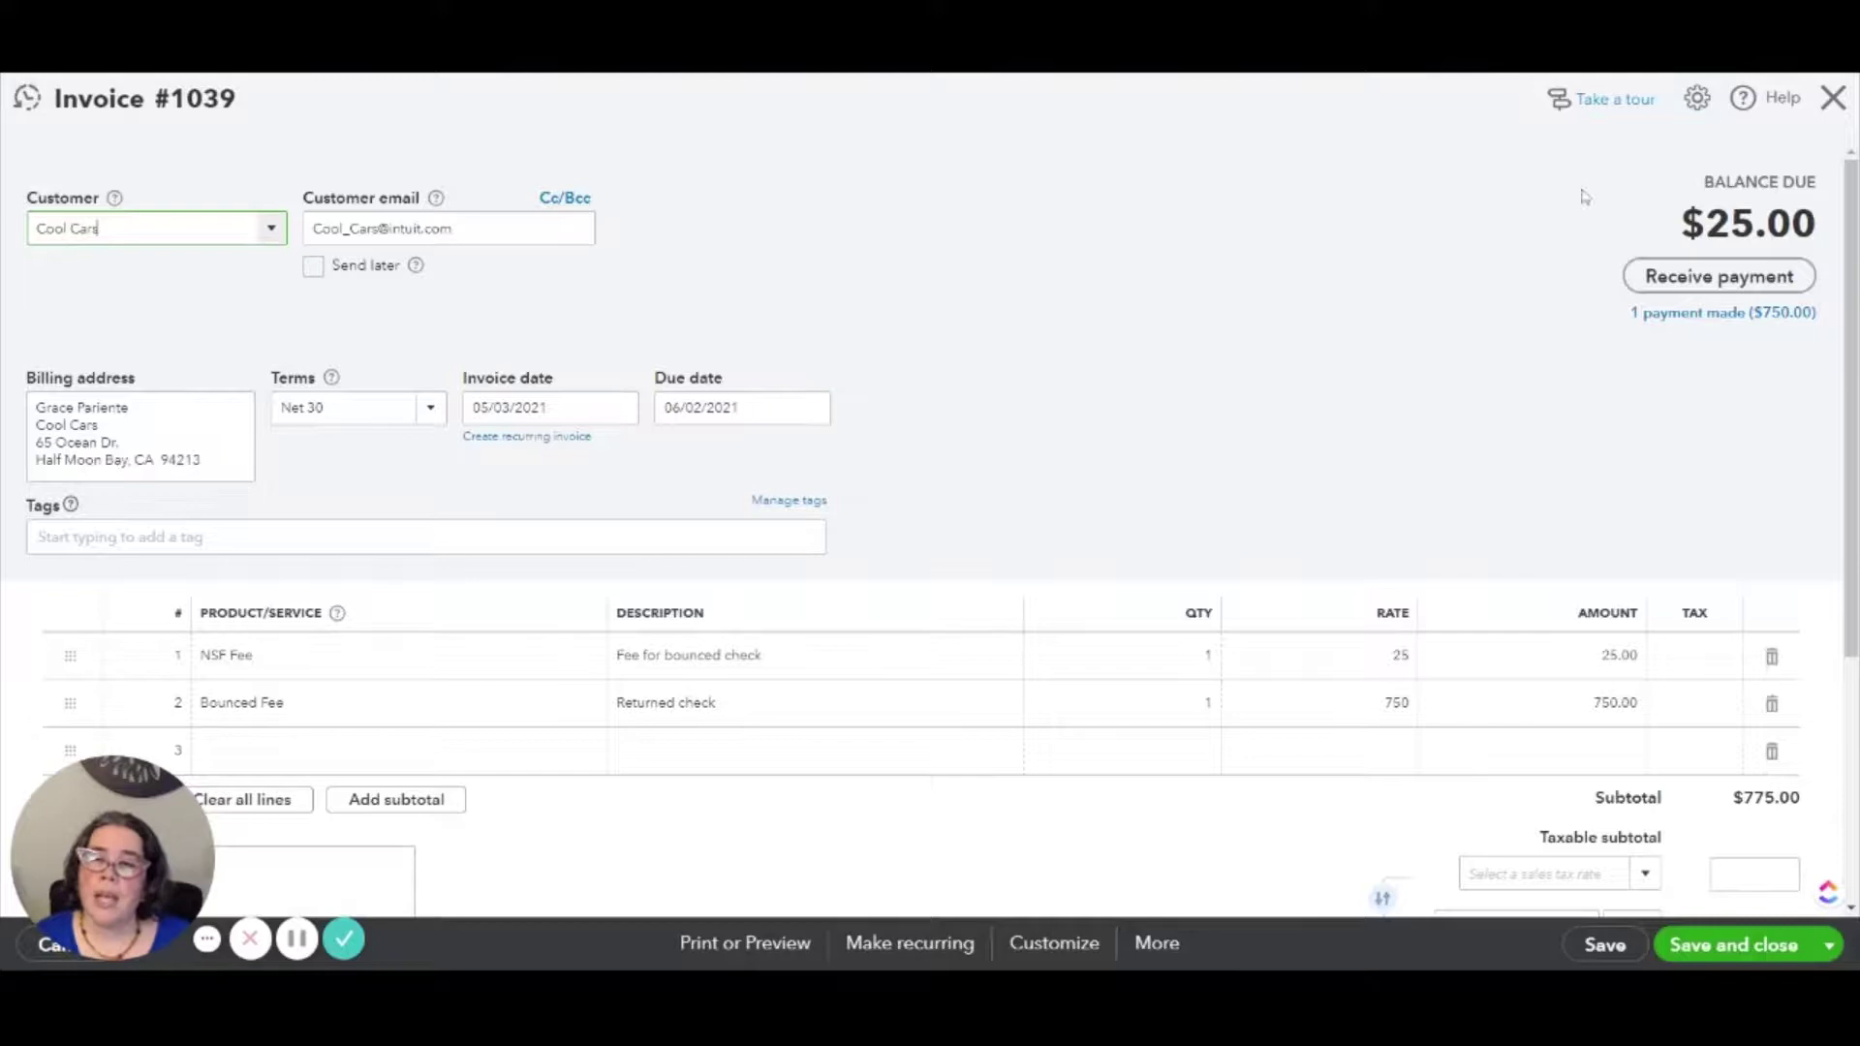
click(1831, 98)
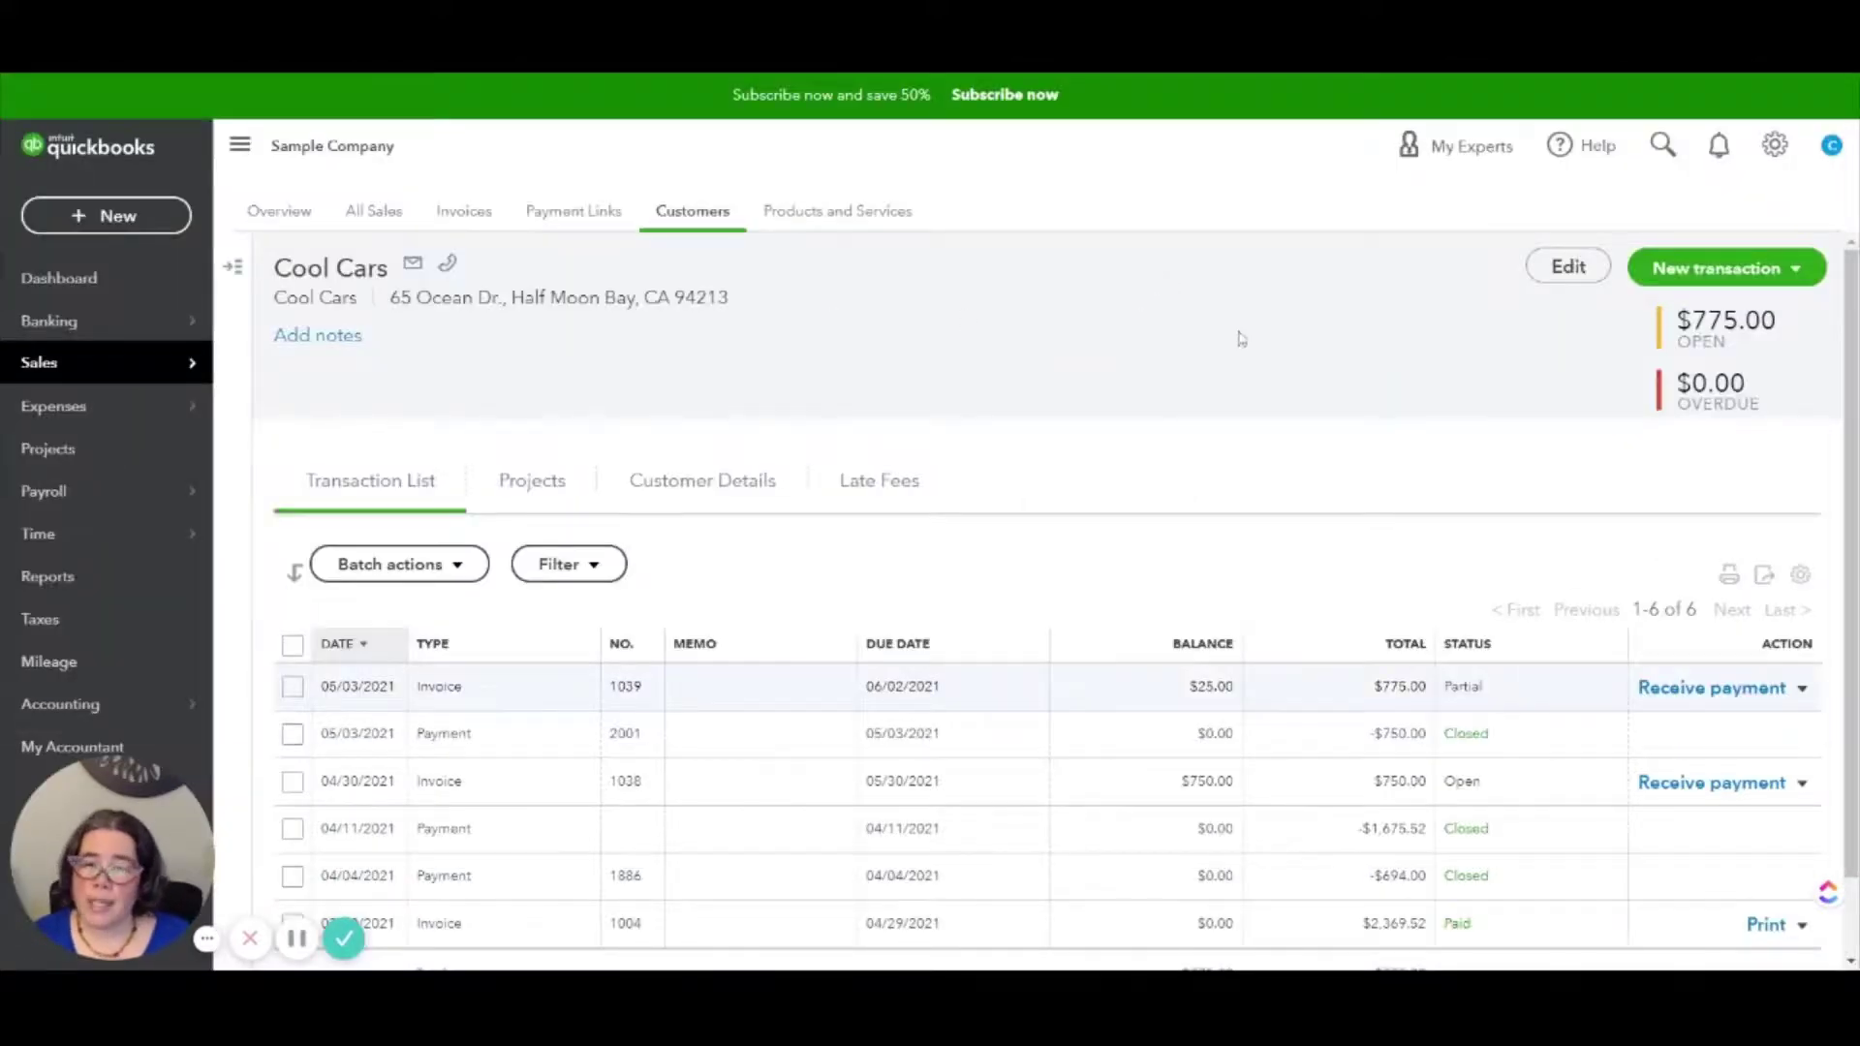
Start a Cool Cars customer payment, then discard it without saving.
click(121, 223)
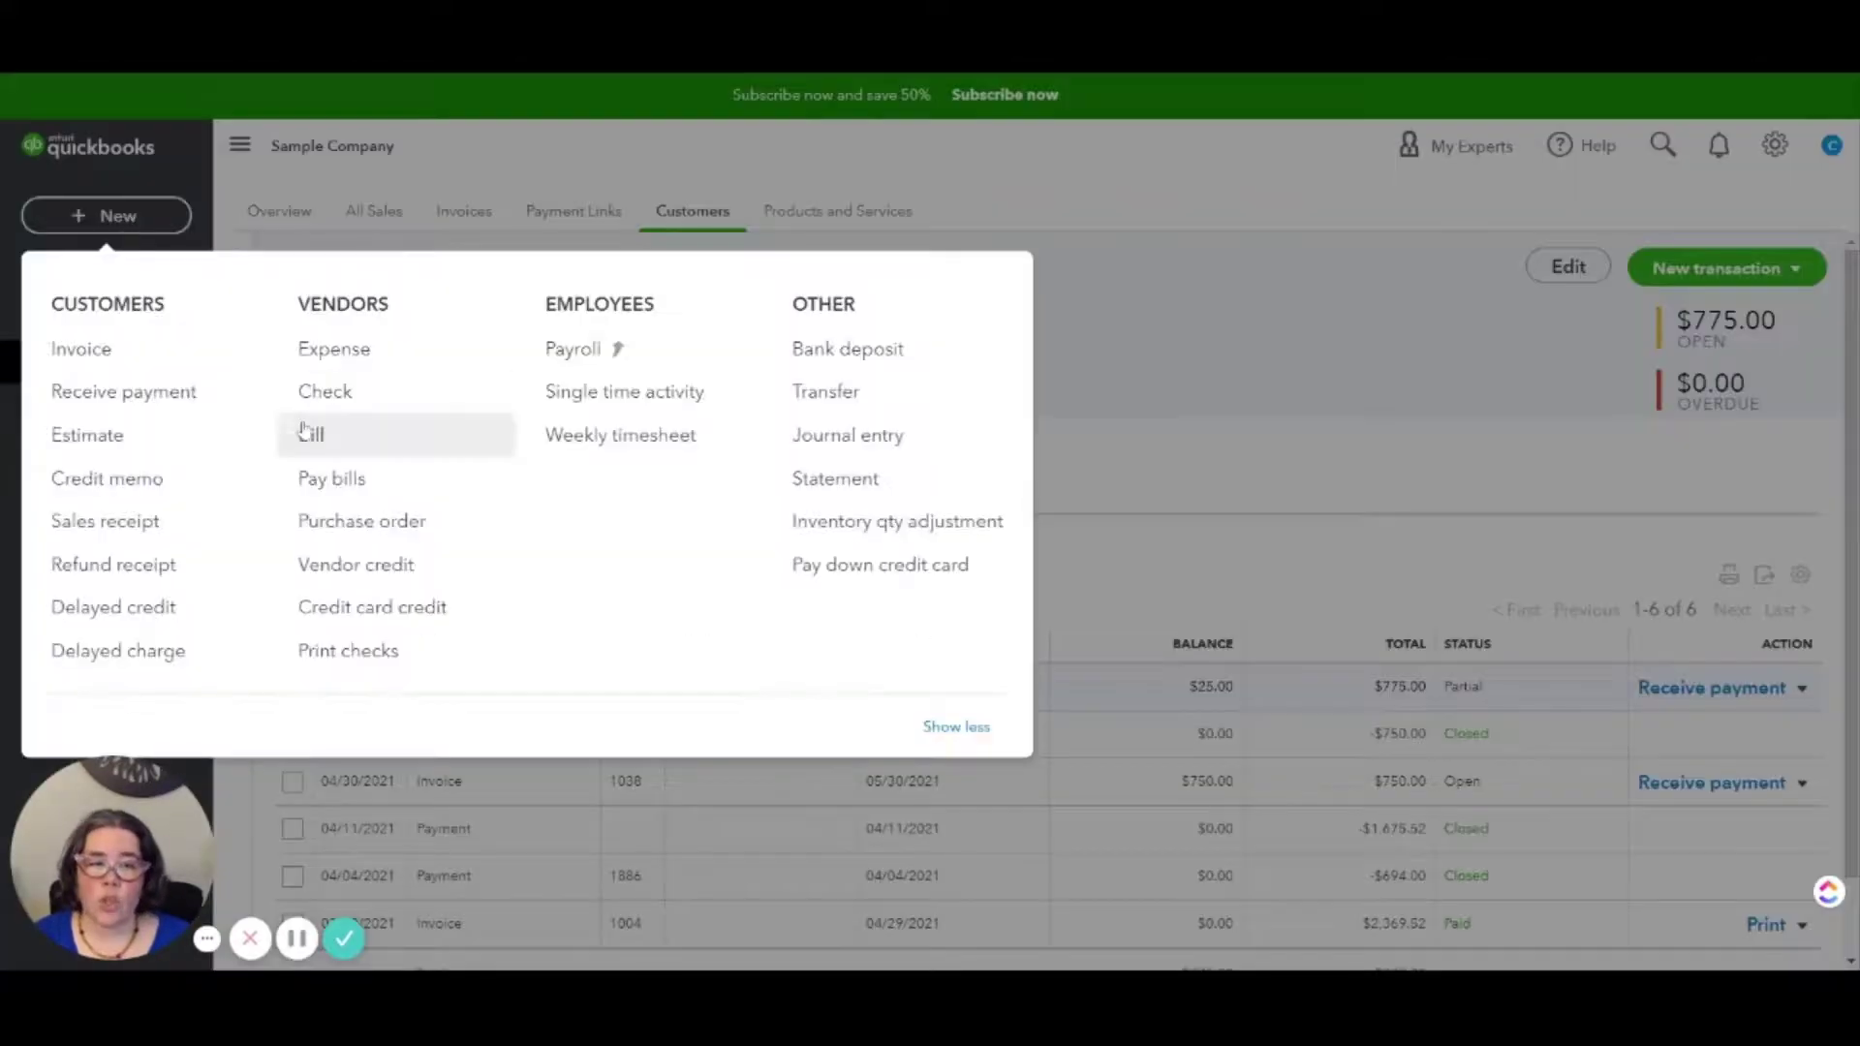
click(124, 391)
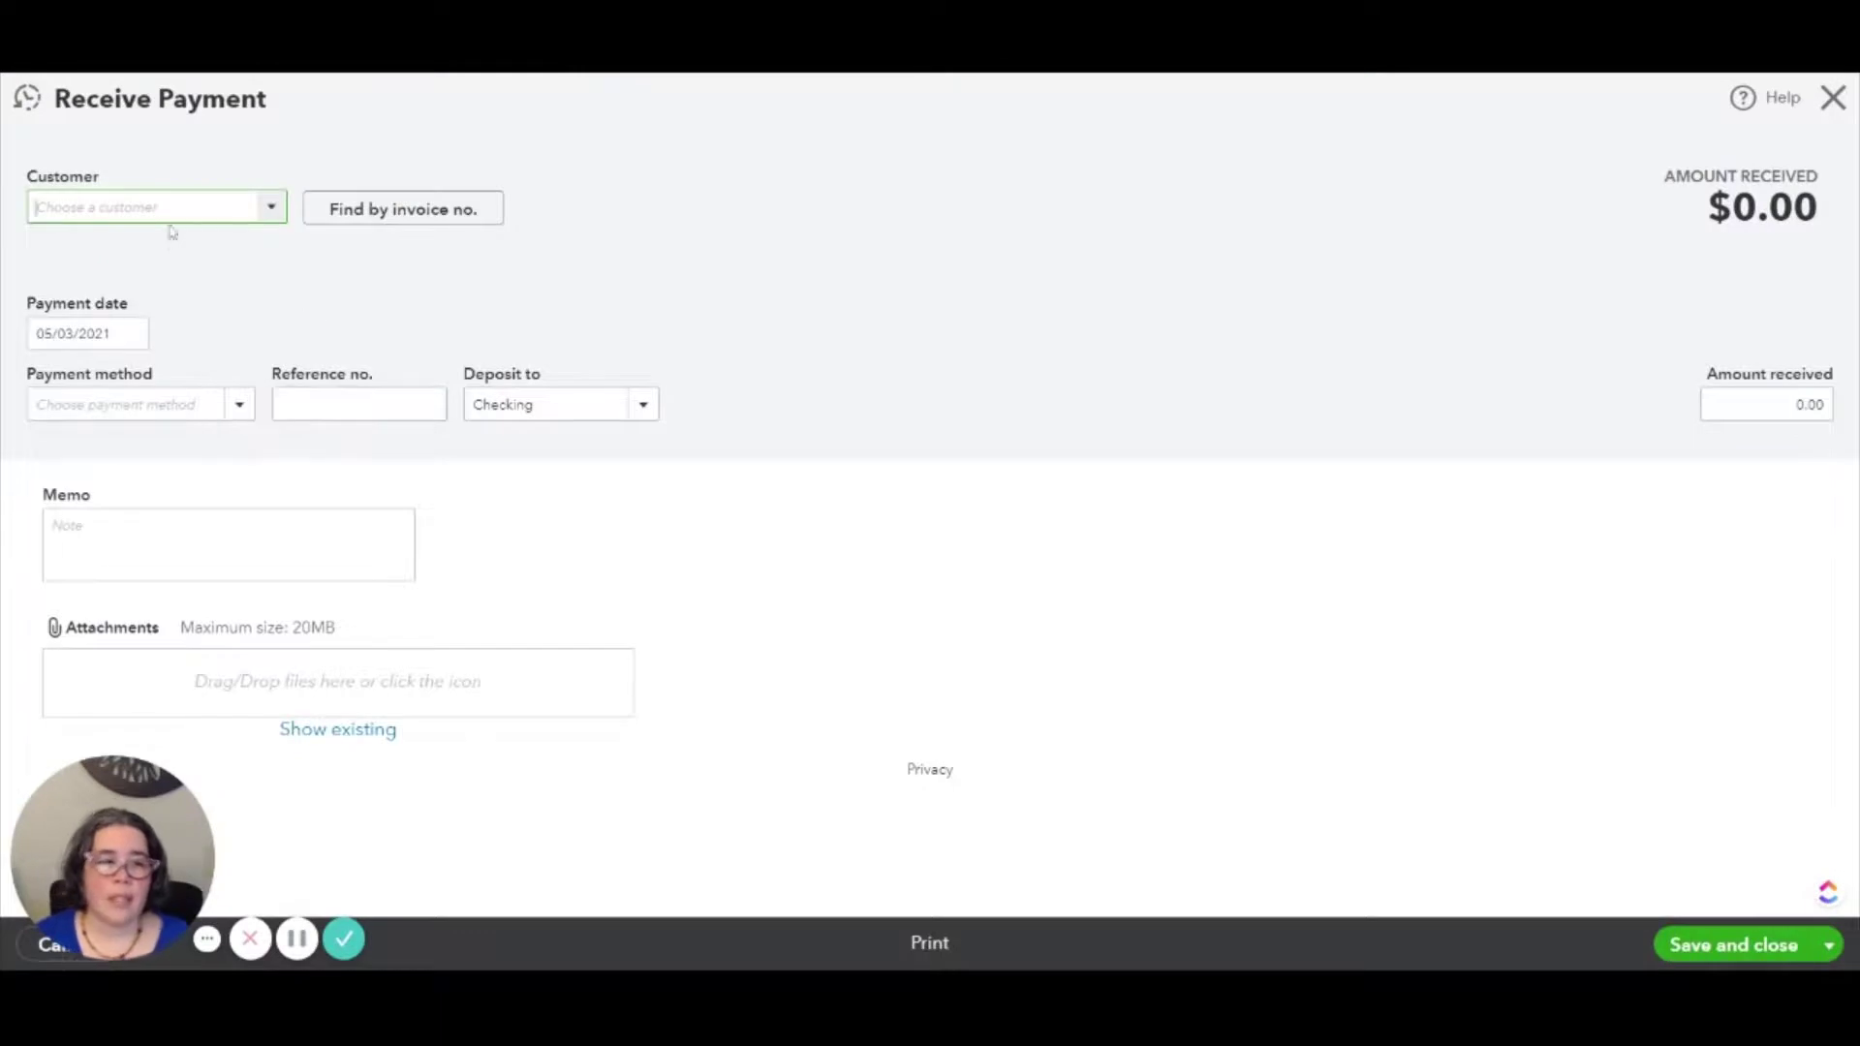
text(cool Cars)
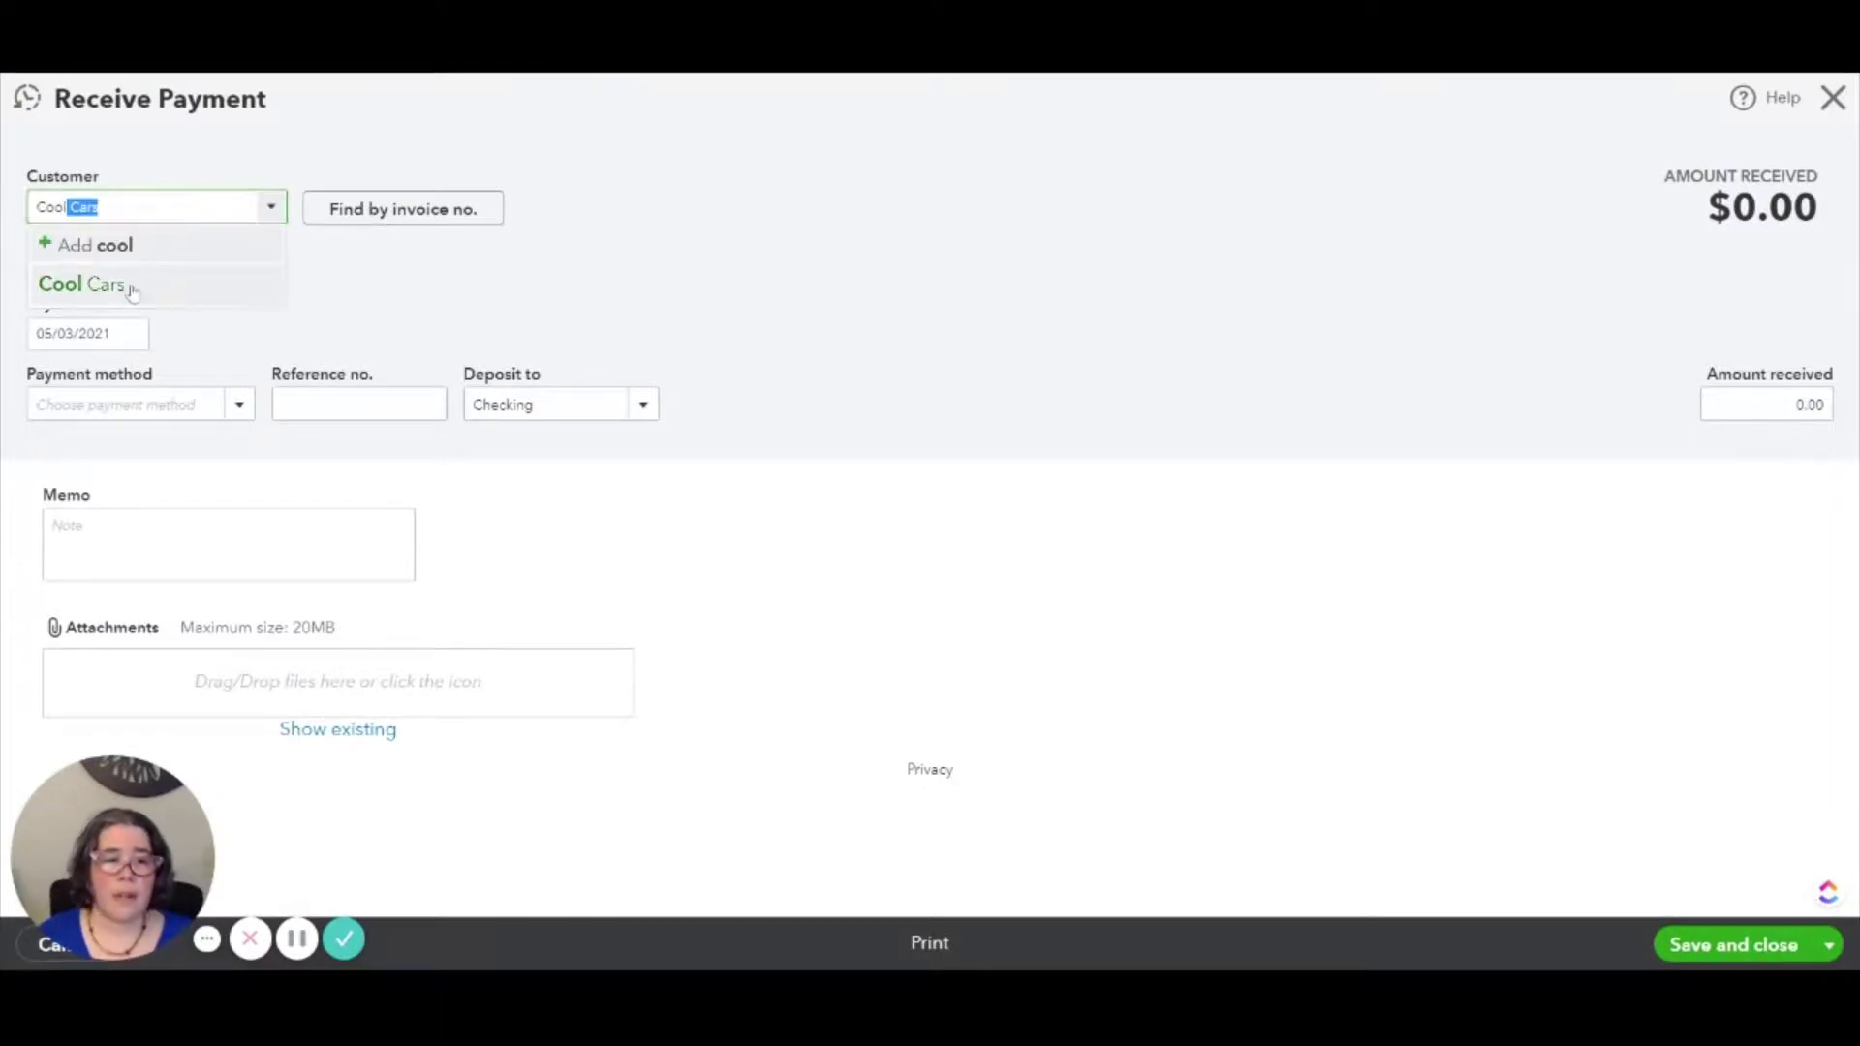
click(146, 284)
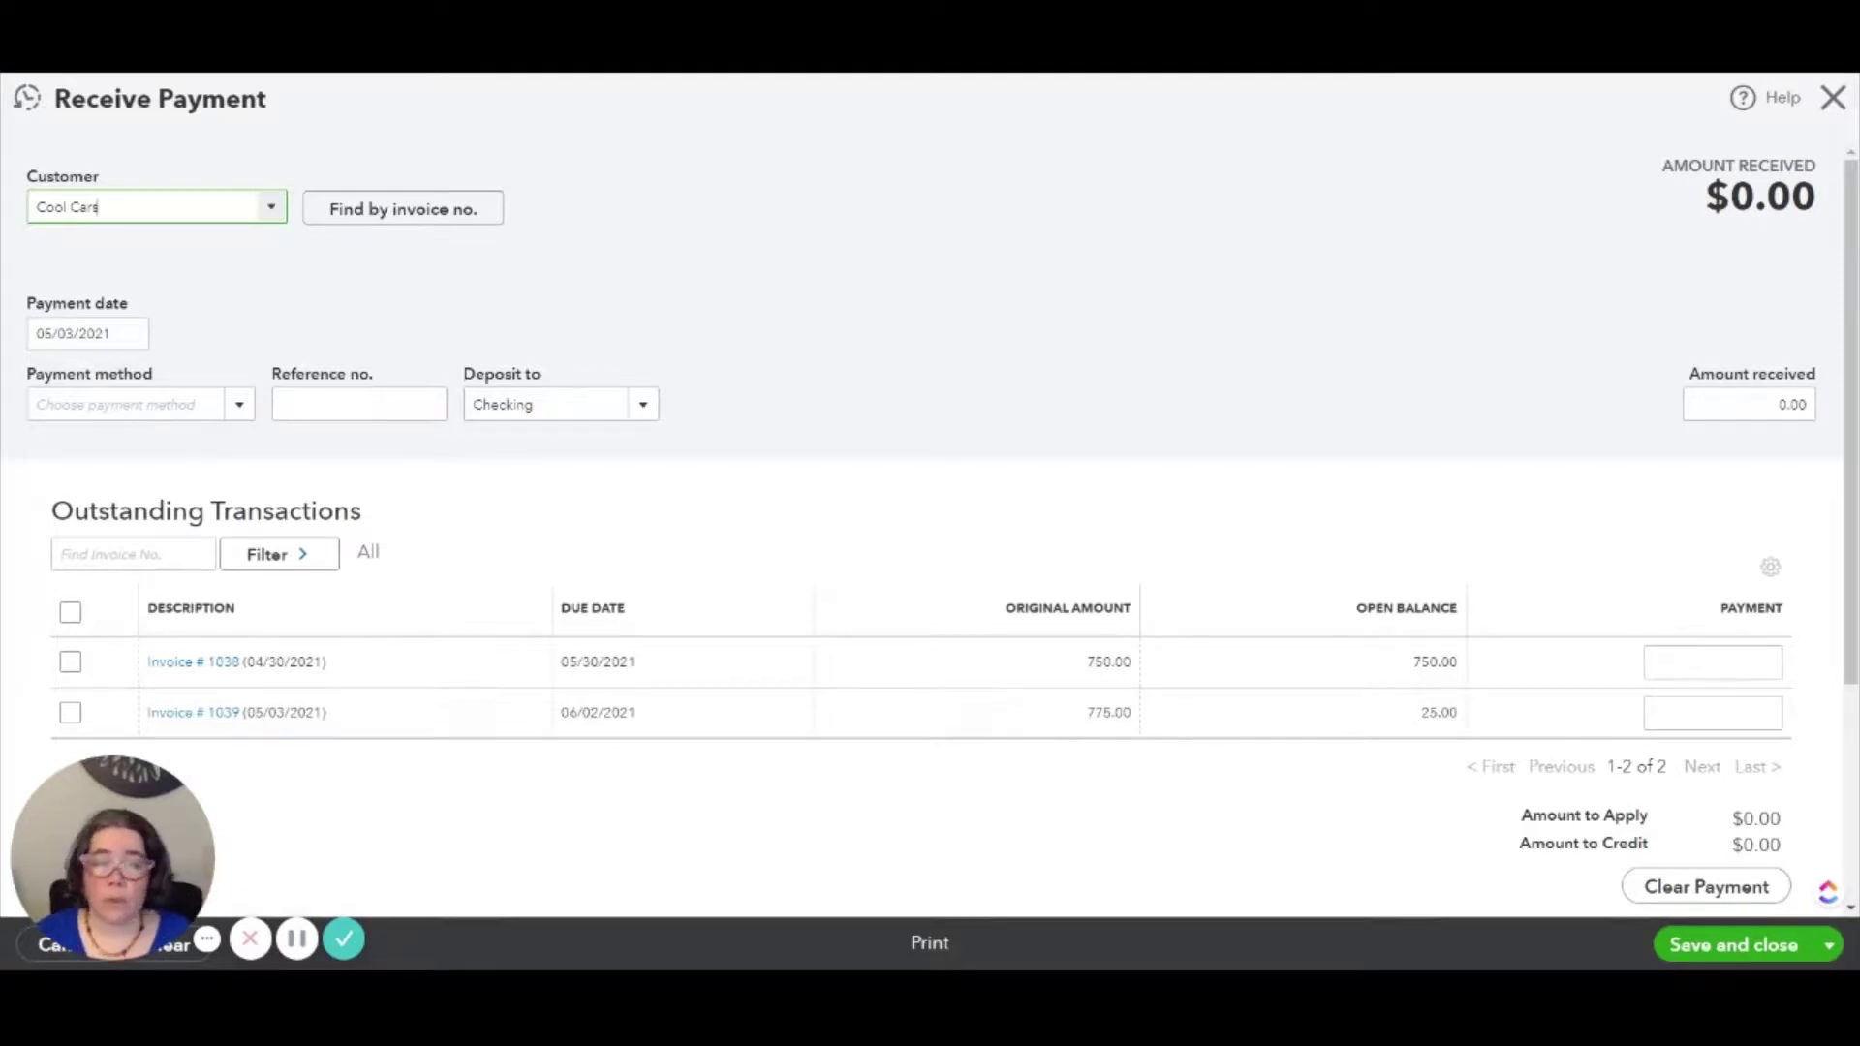
click(1834, 100)
click(1035, 556)
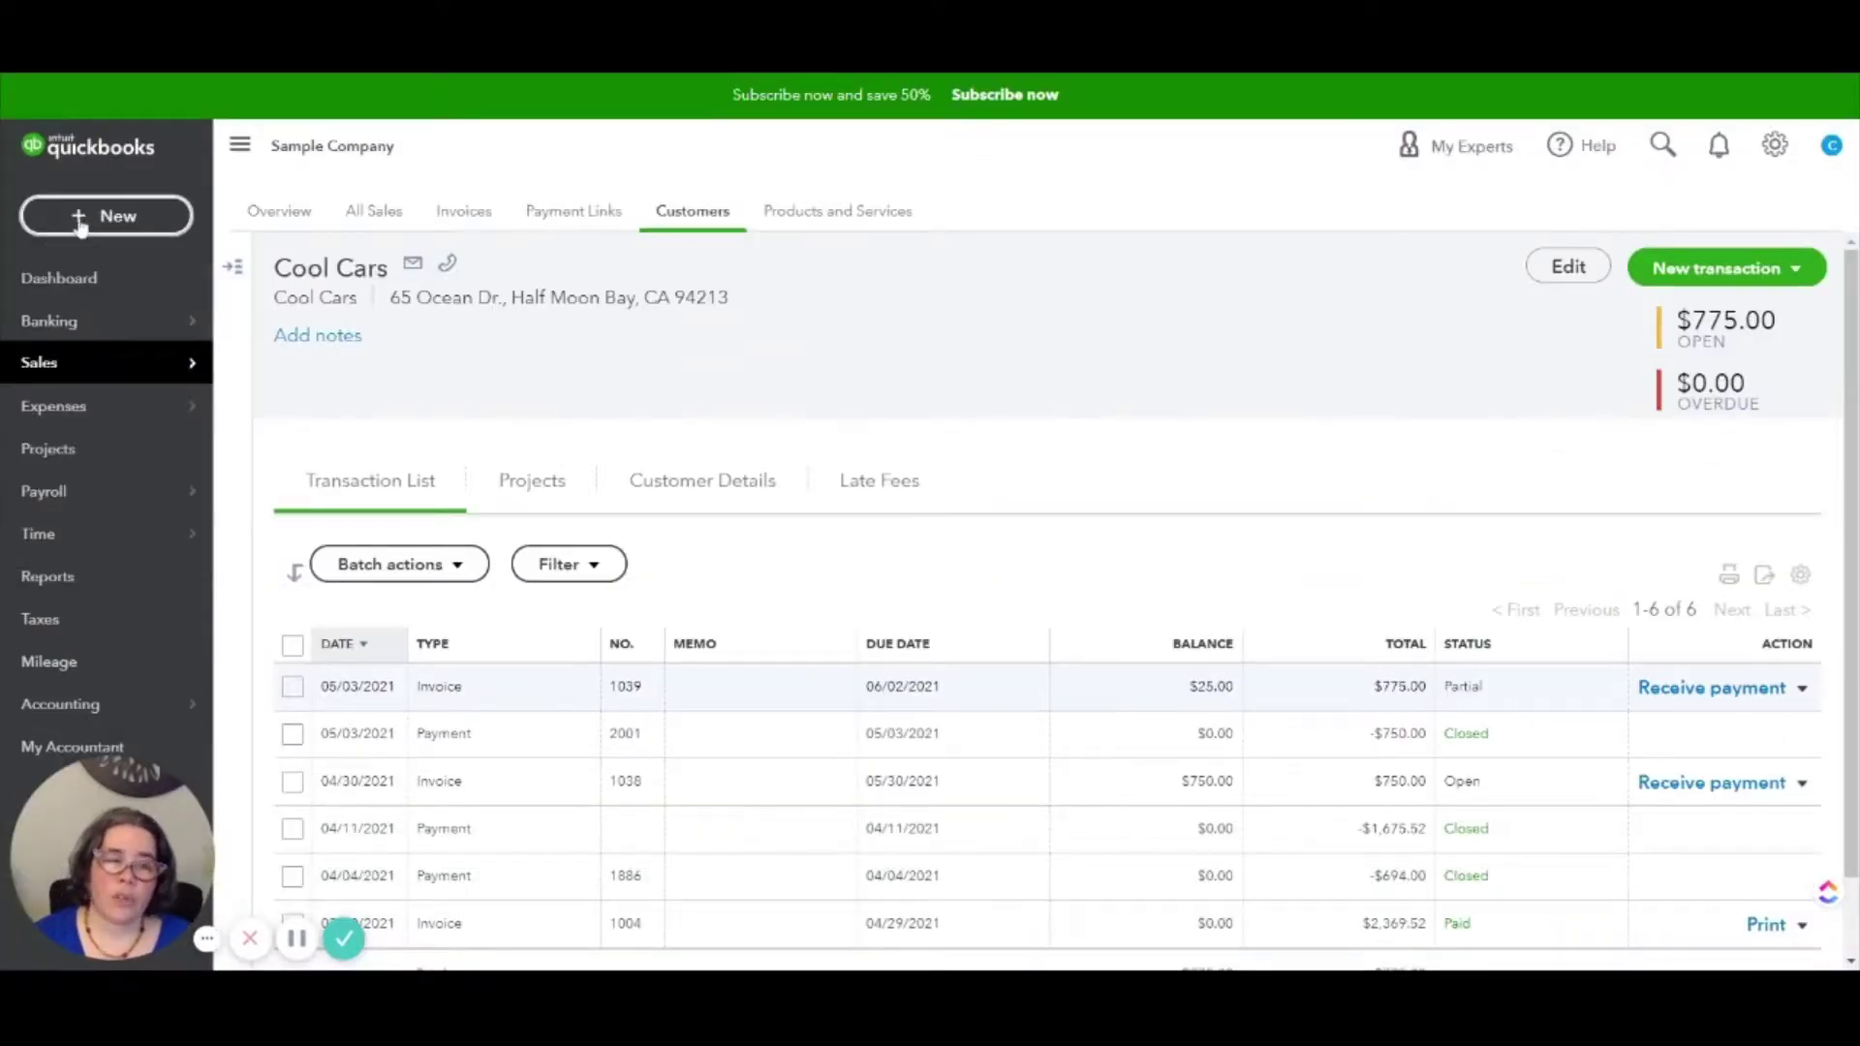
Start a new expense to payee Chase with reference number NSF Fee.
click(82, 222)
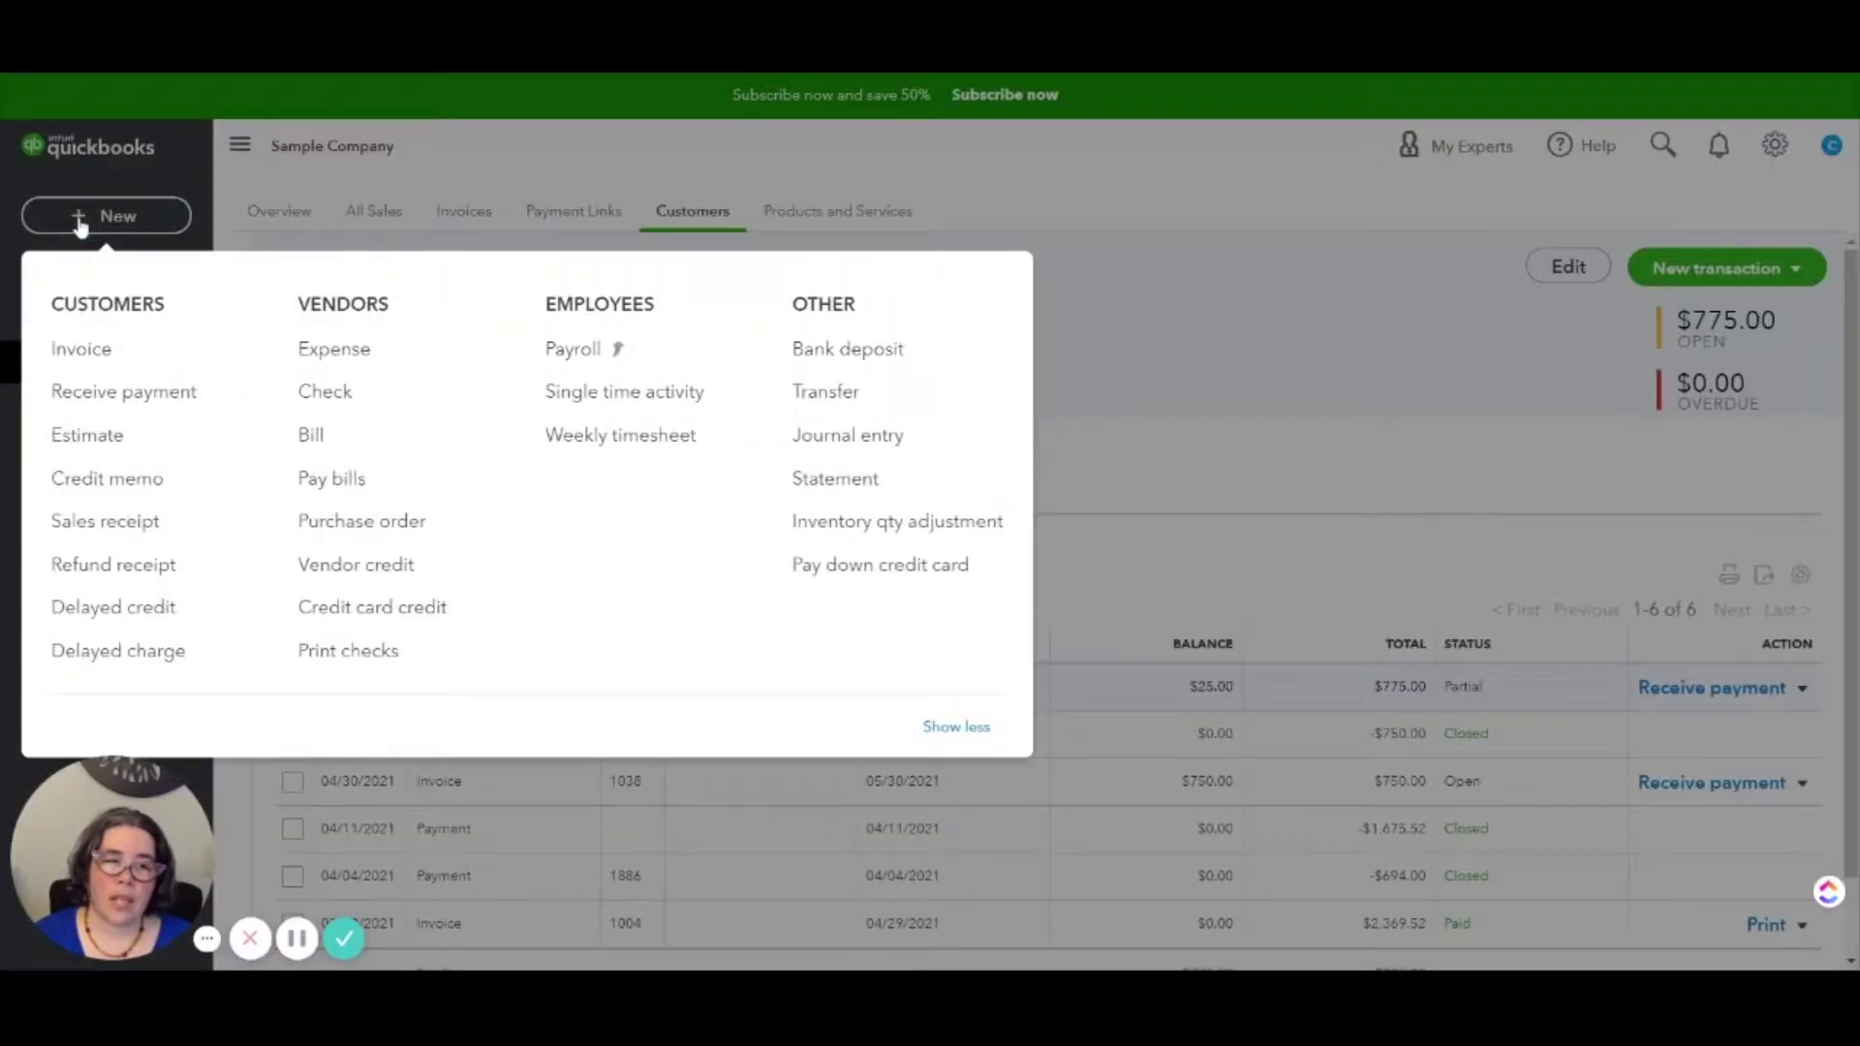
click(320, 343)
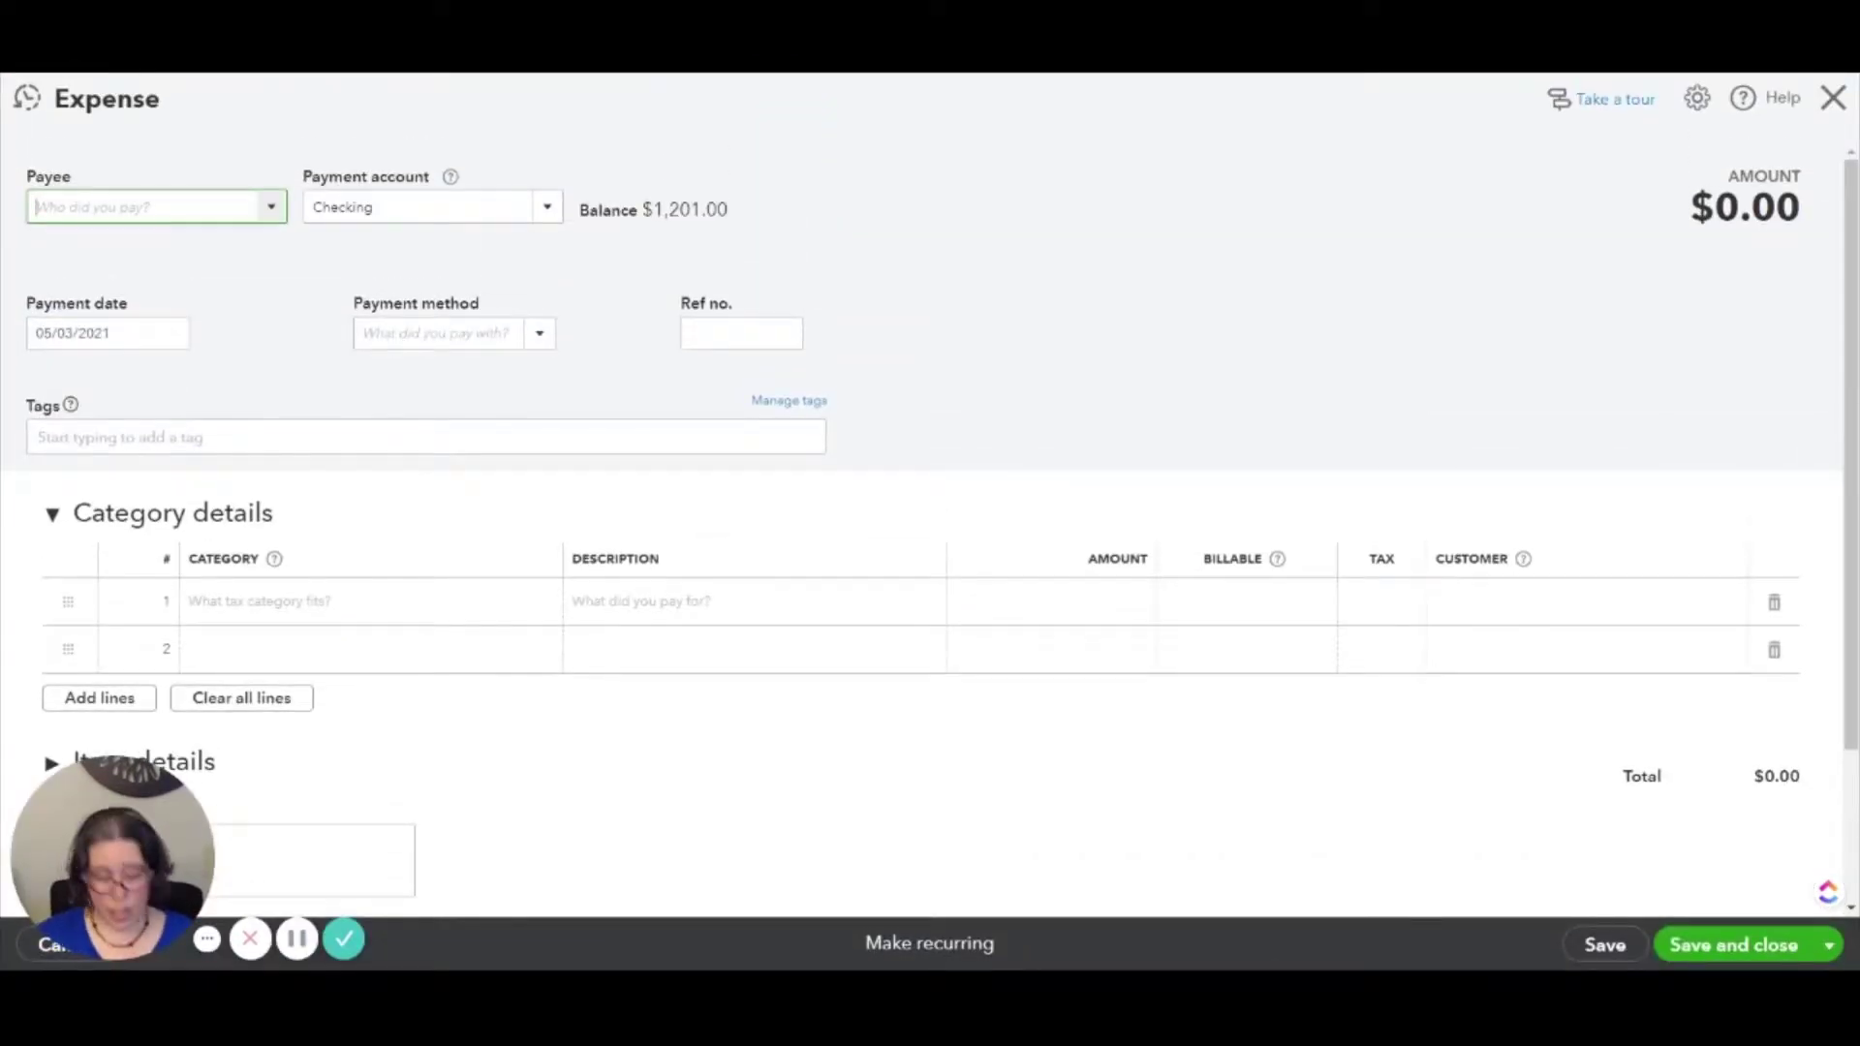
text(Chase)
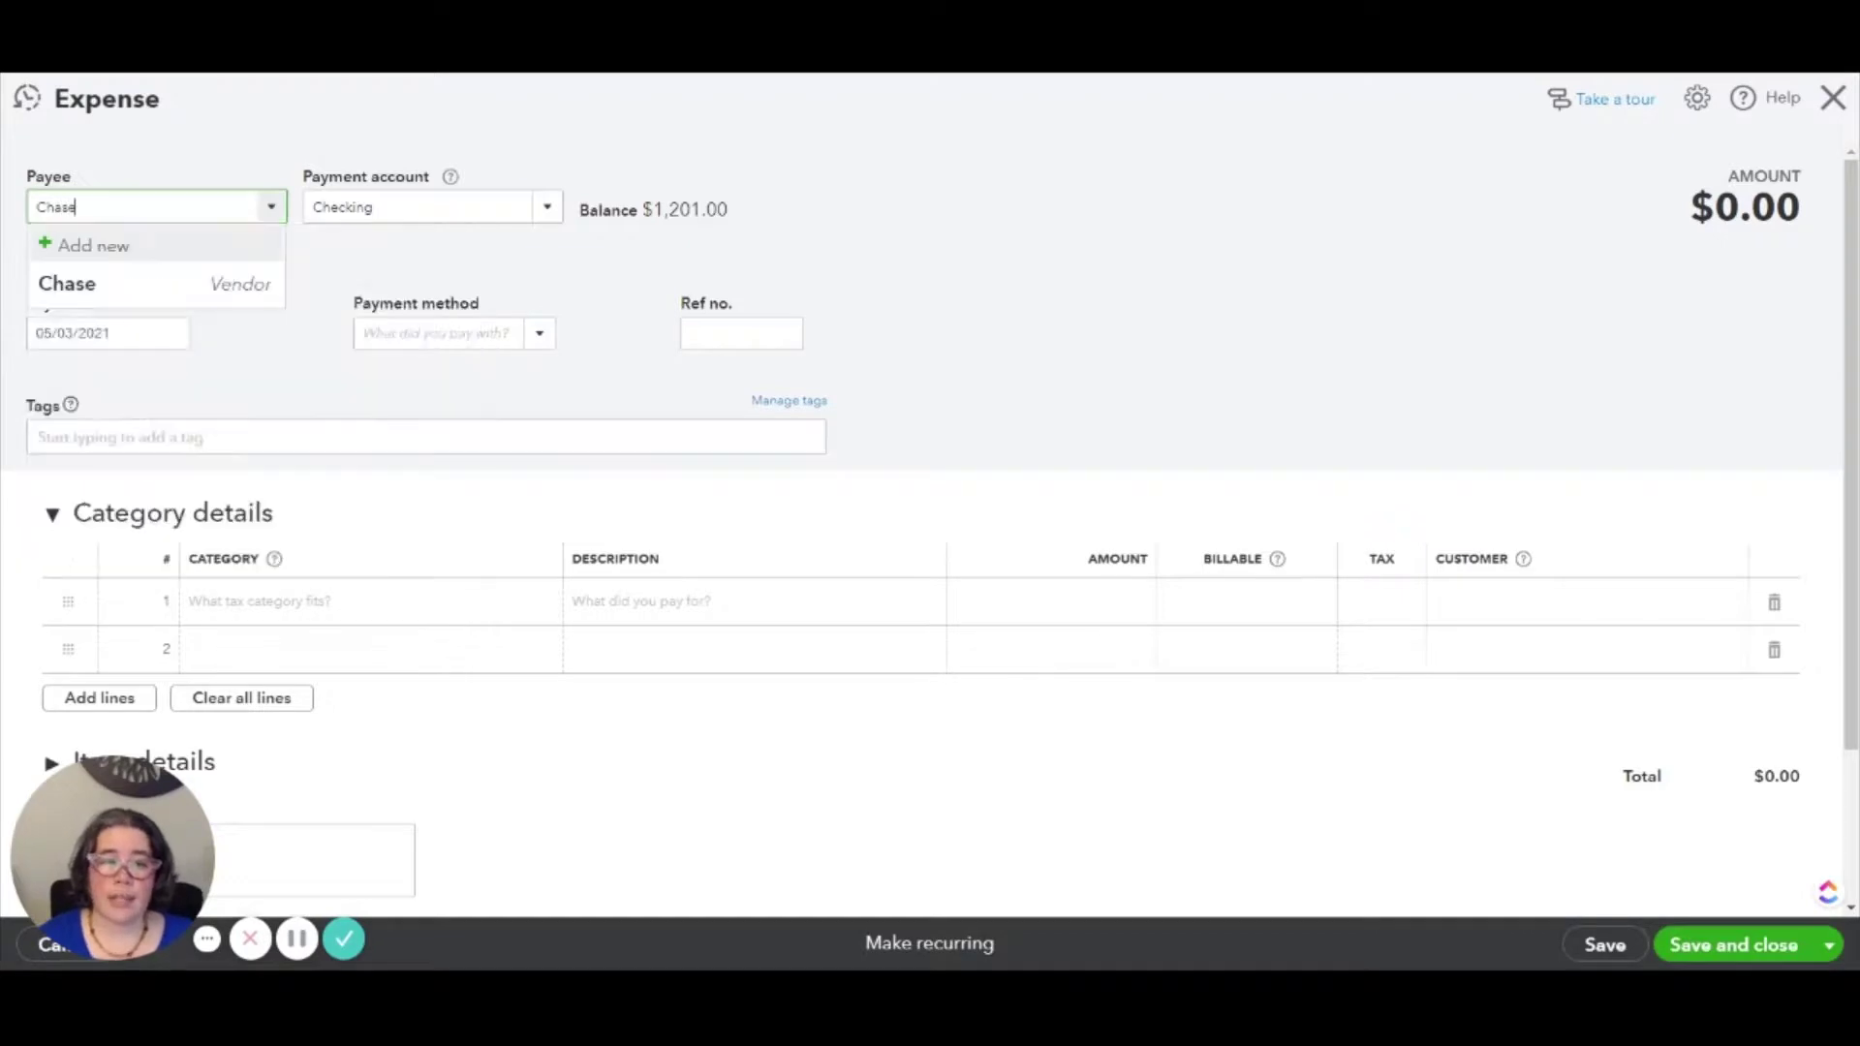
click(224, 281)
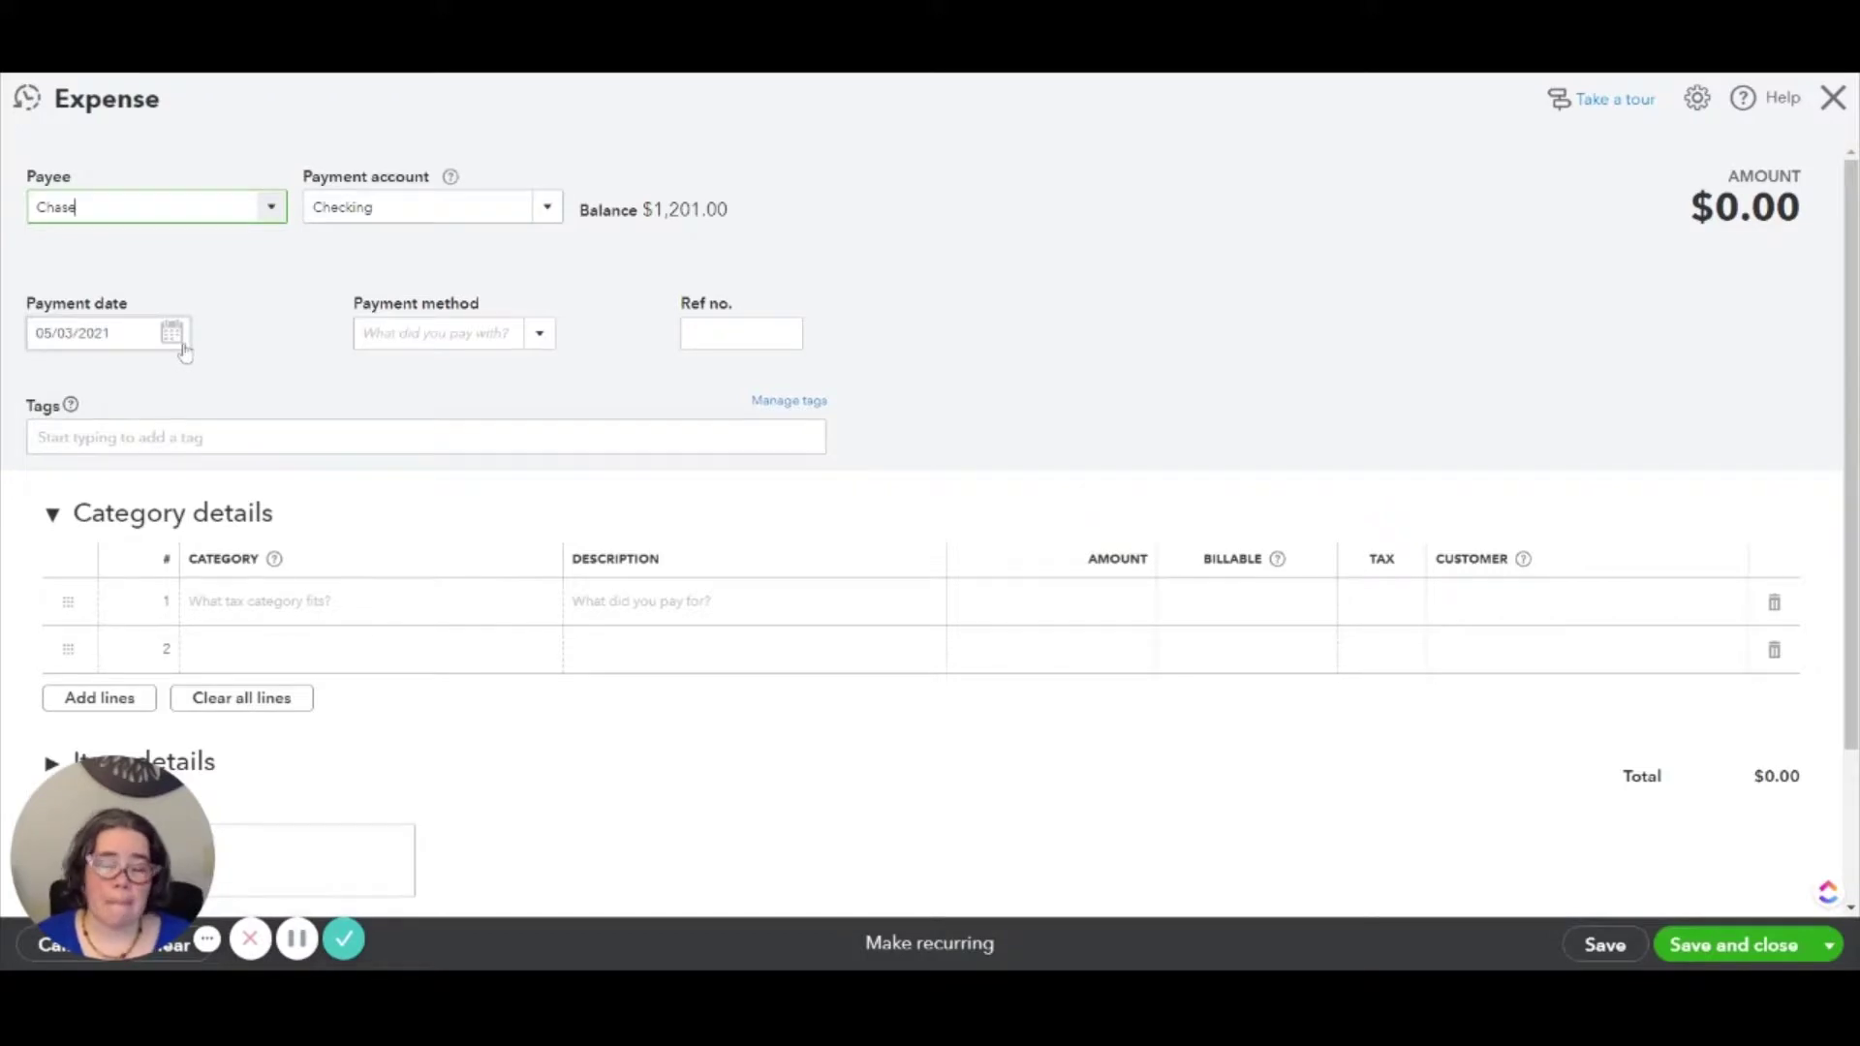
click(741, 333)
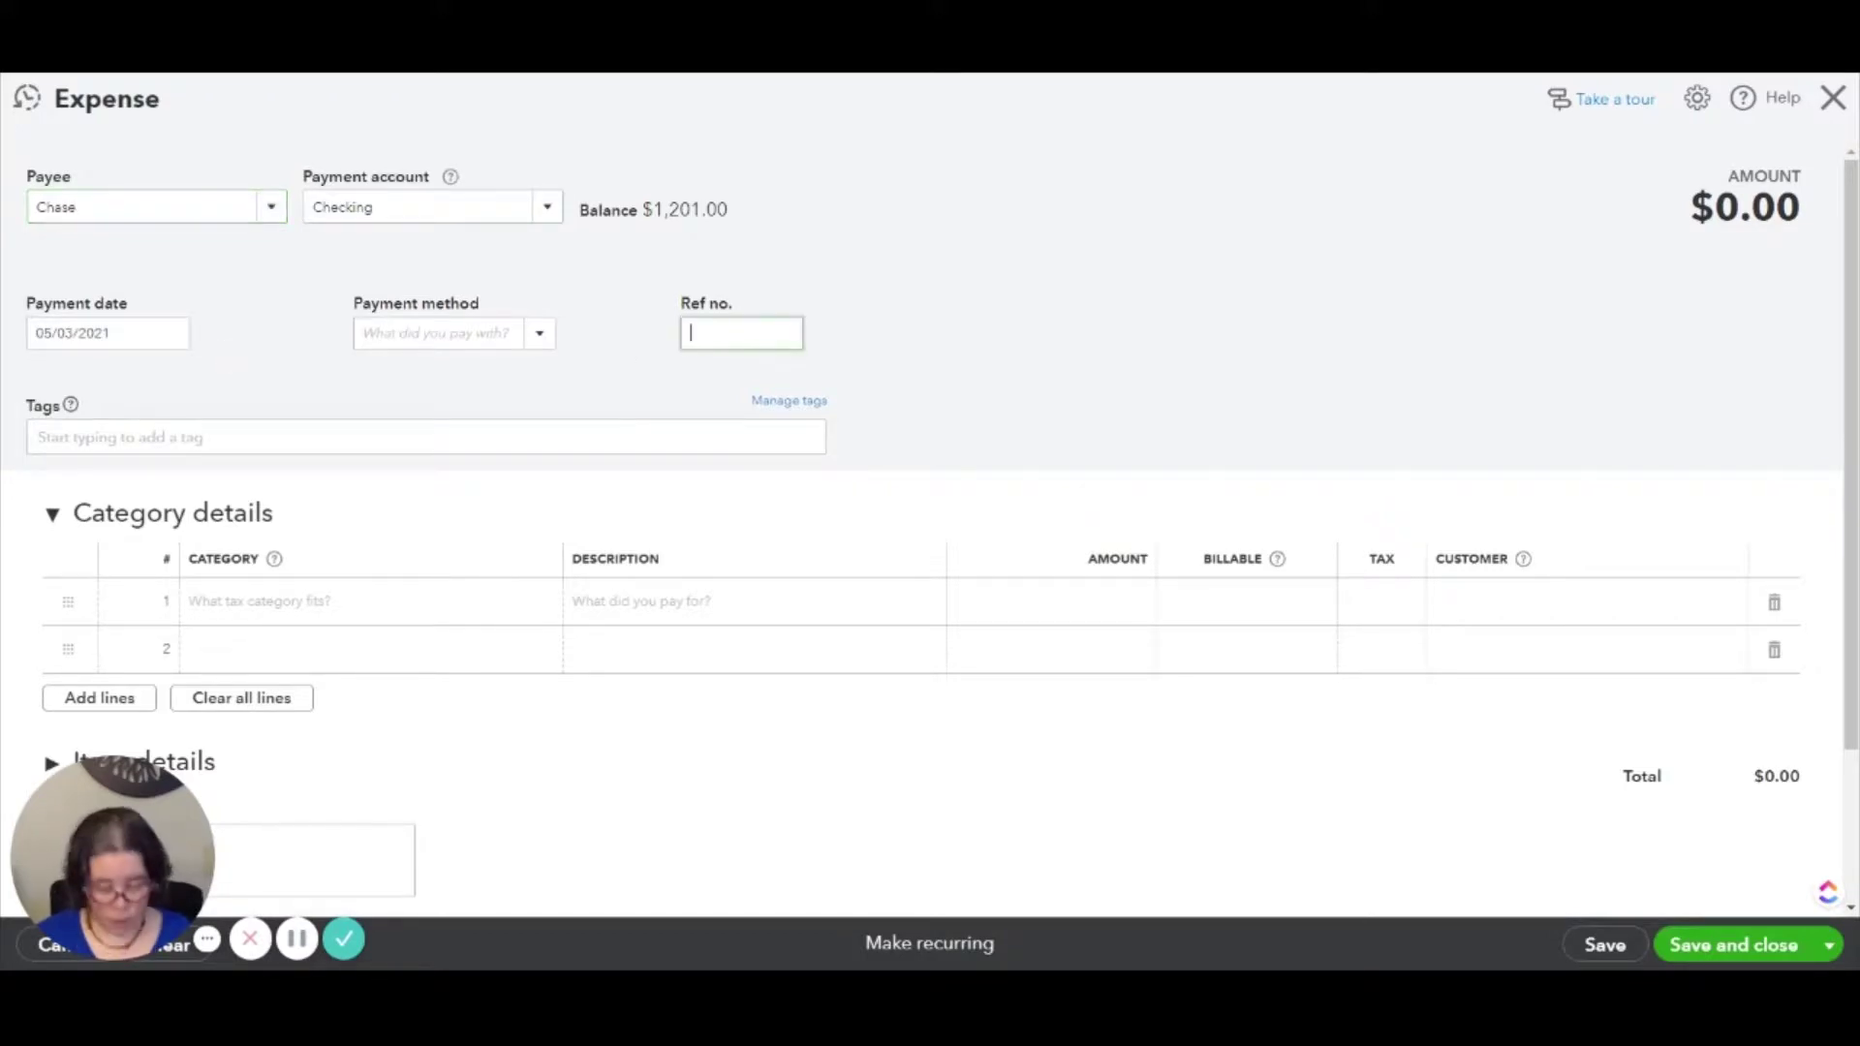
text(NSF Fee)
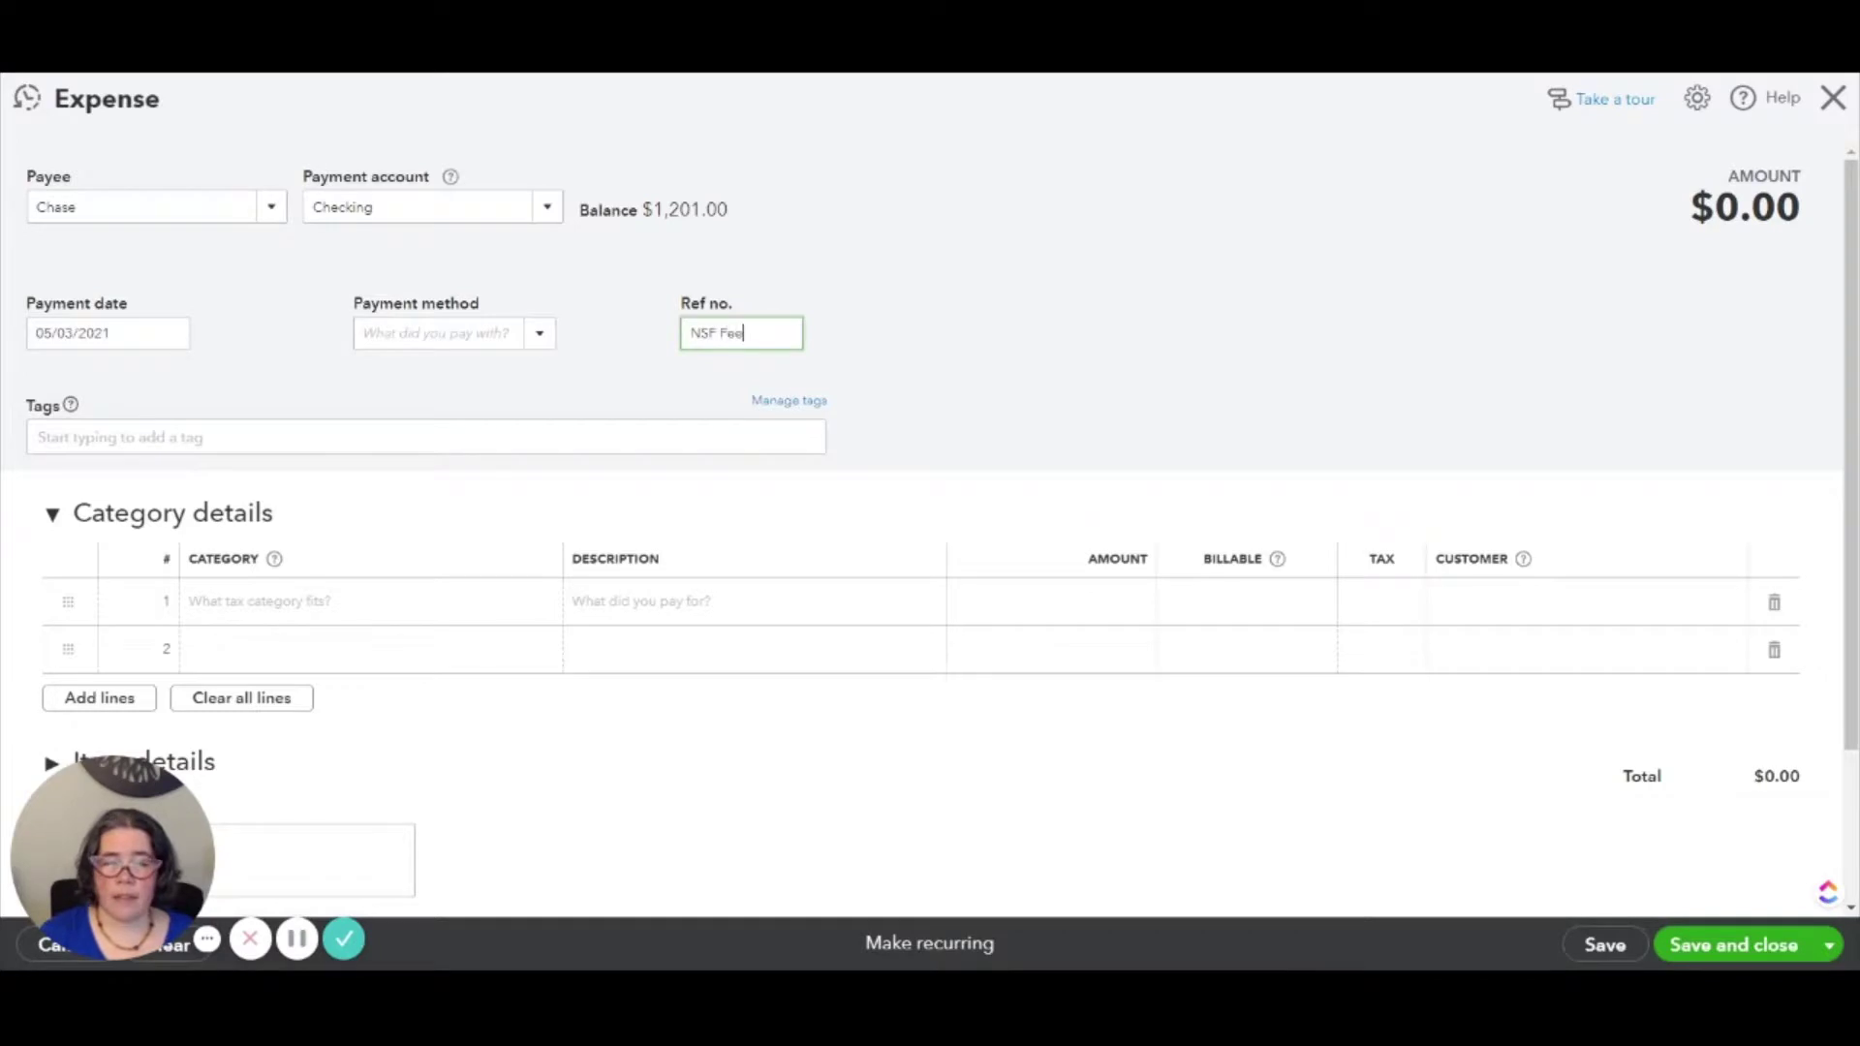
Add a Bank Charges line of 25.00 and save the expense.
click(332, 608)
text(Bank Charges)
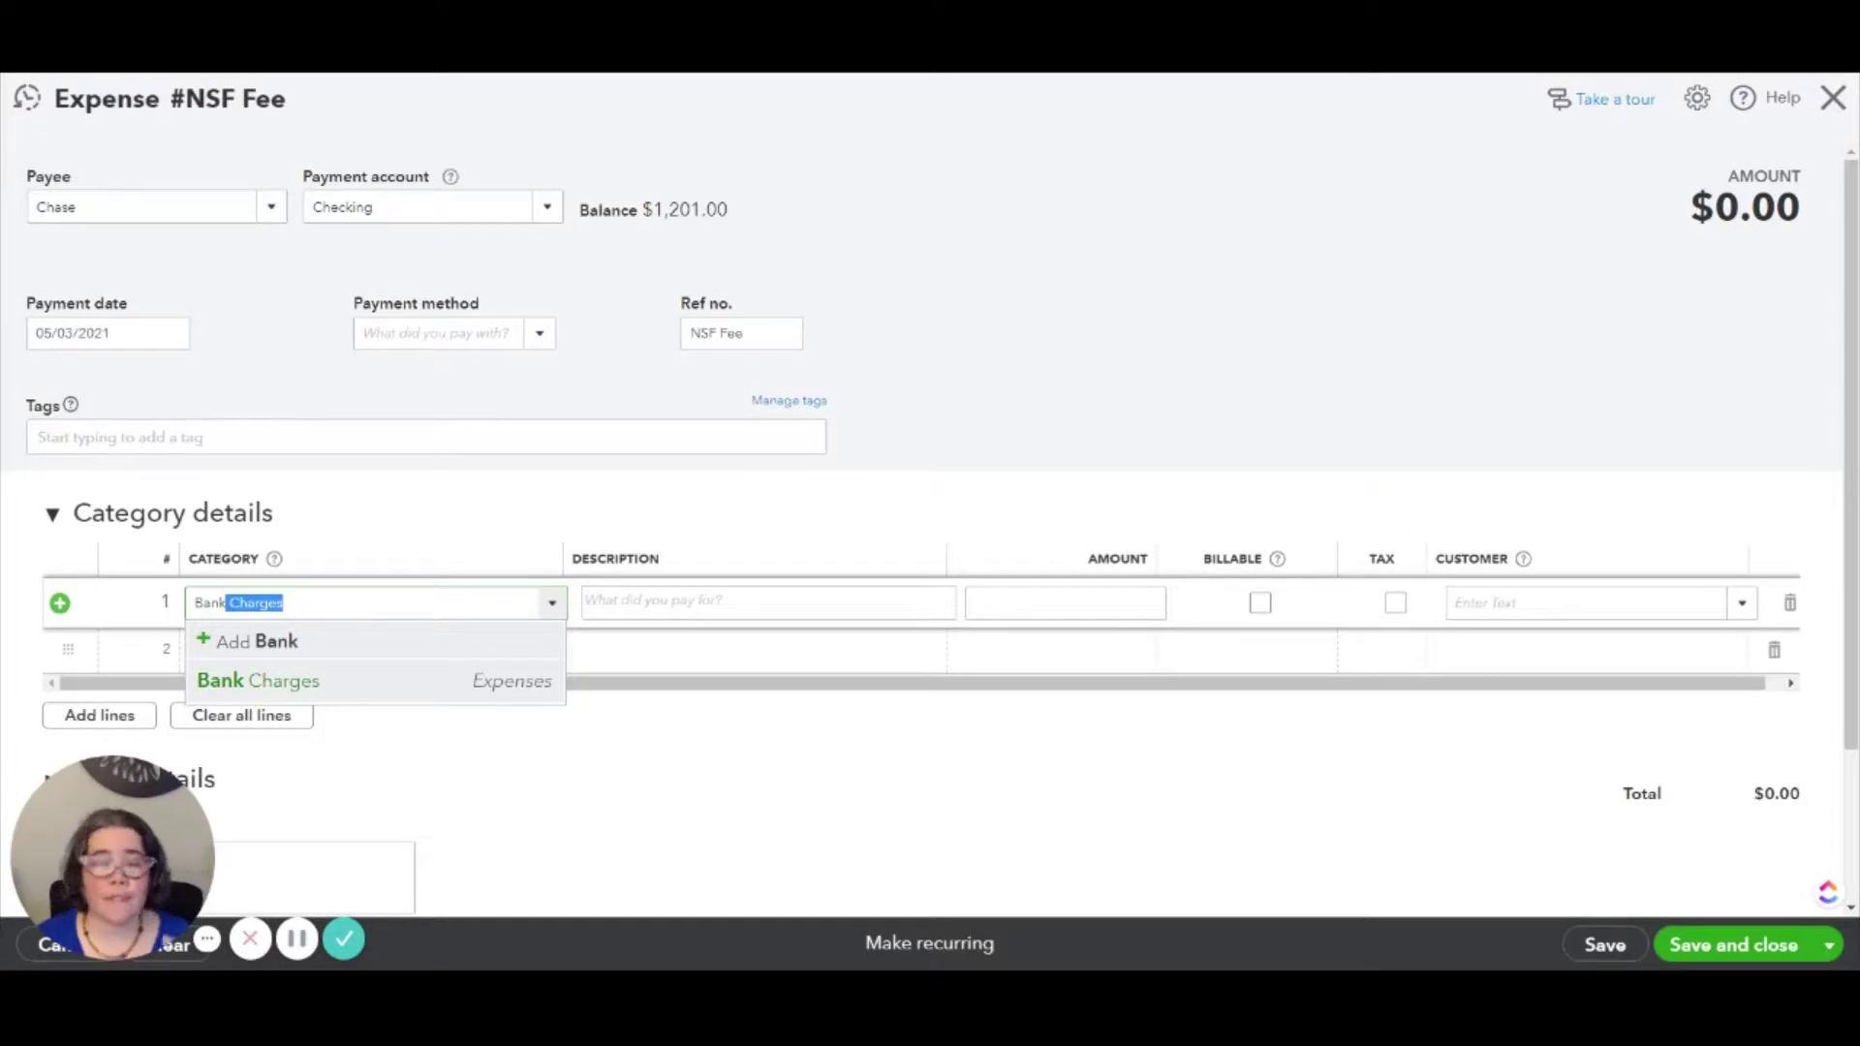
key(Down)
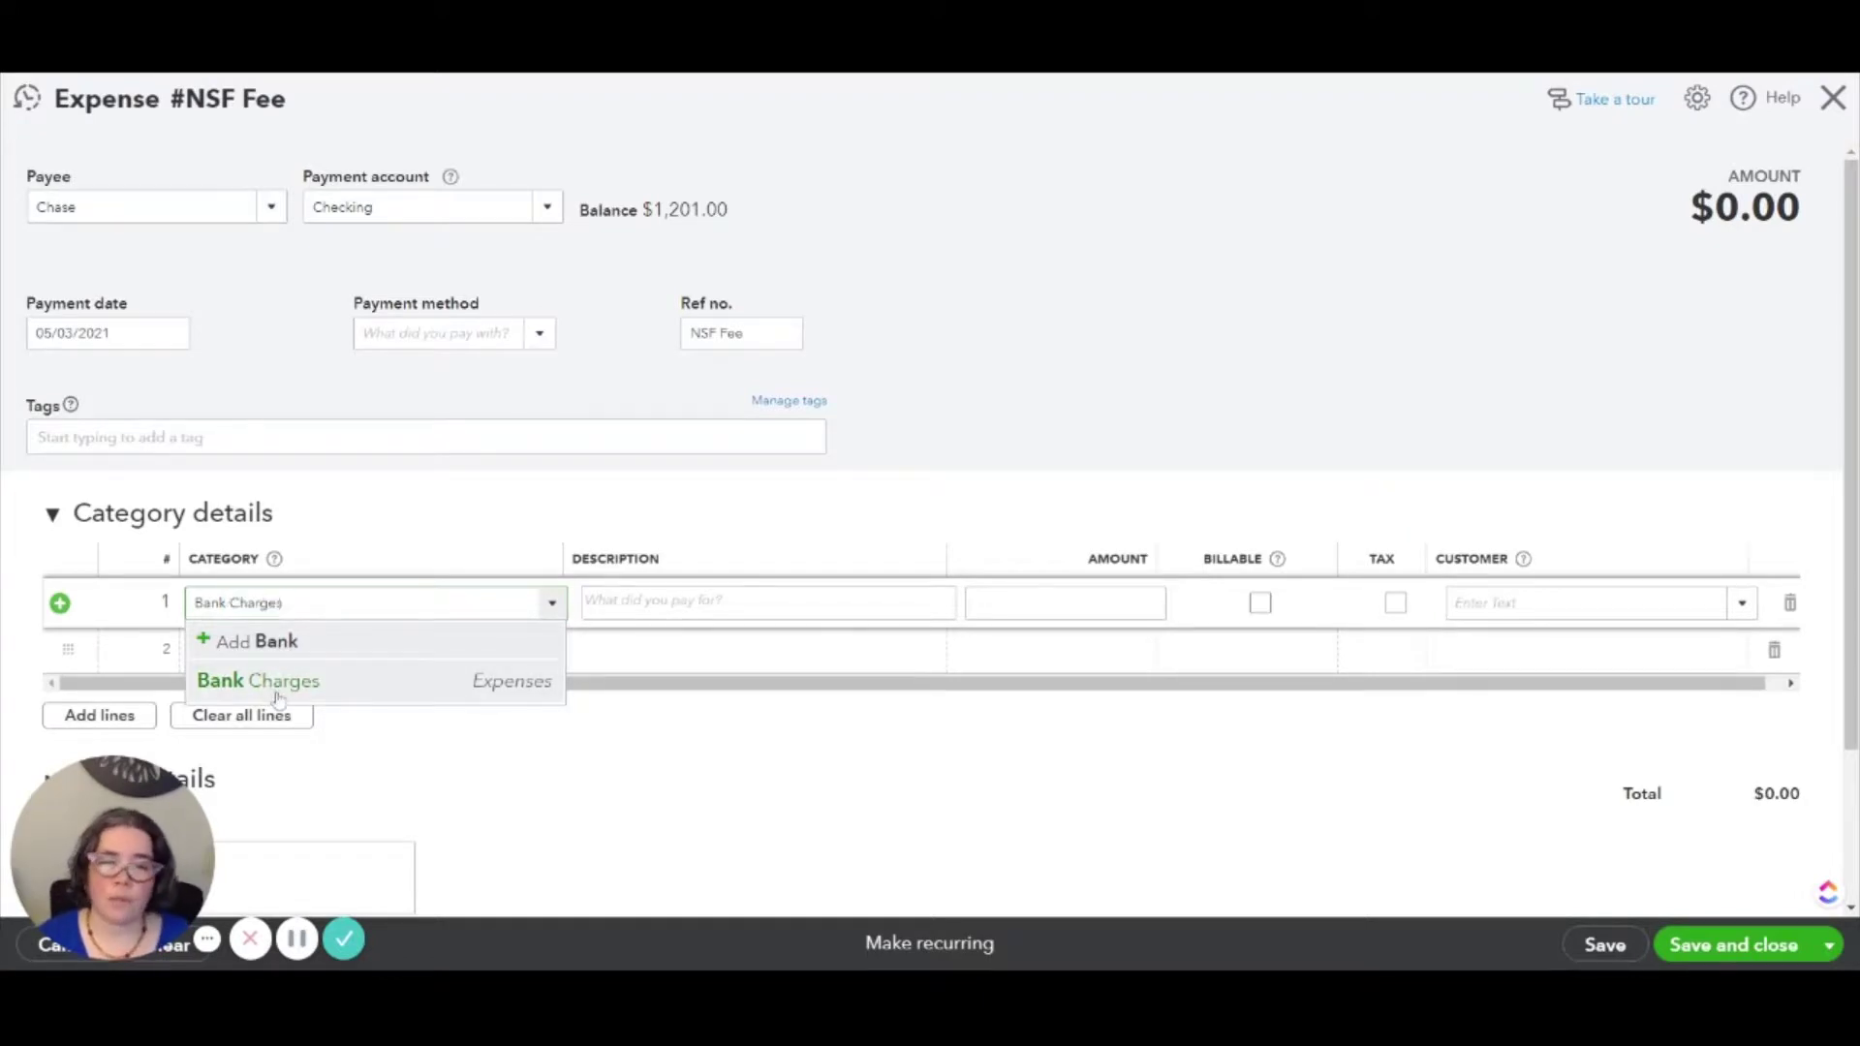
key(Return)
click(1066, 602)
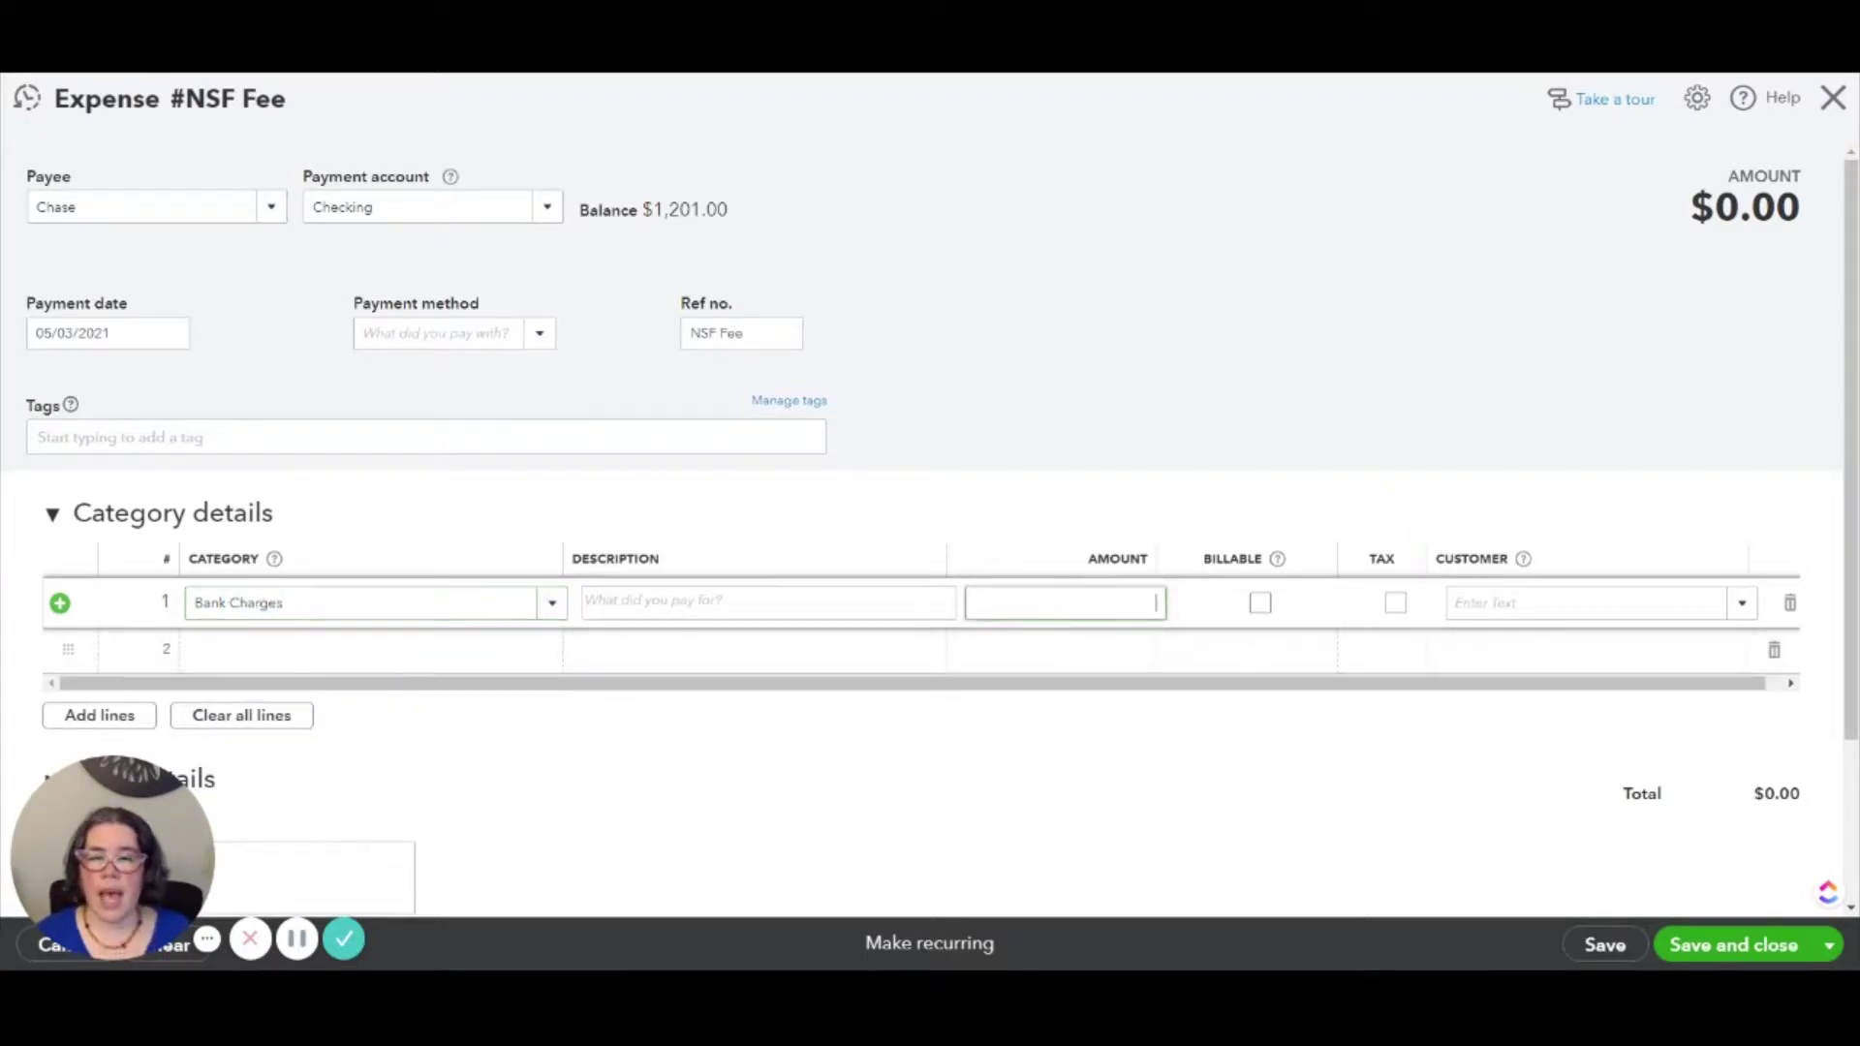
text(35)
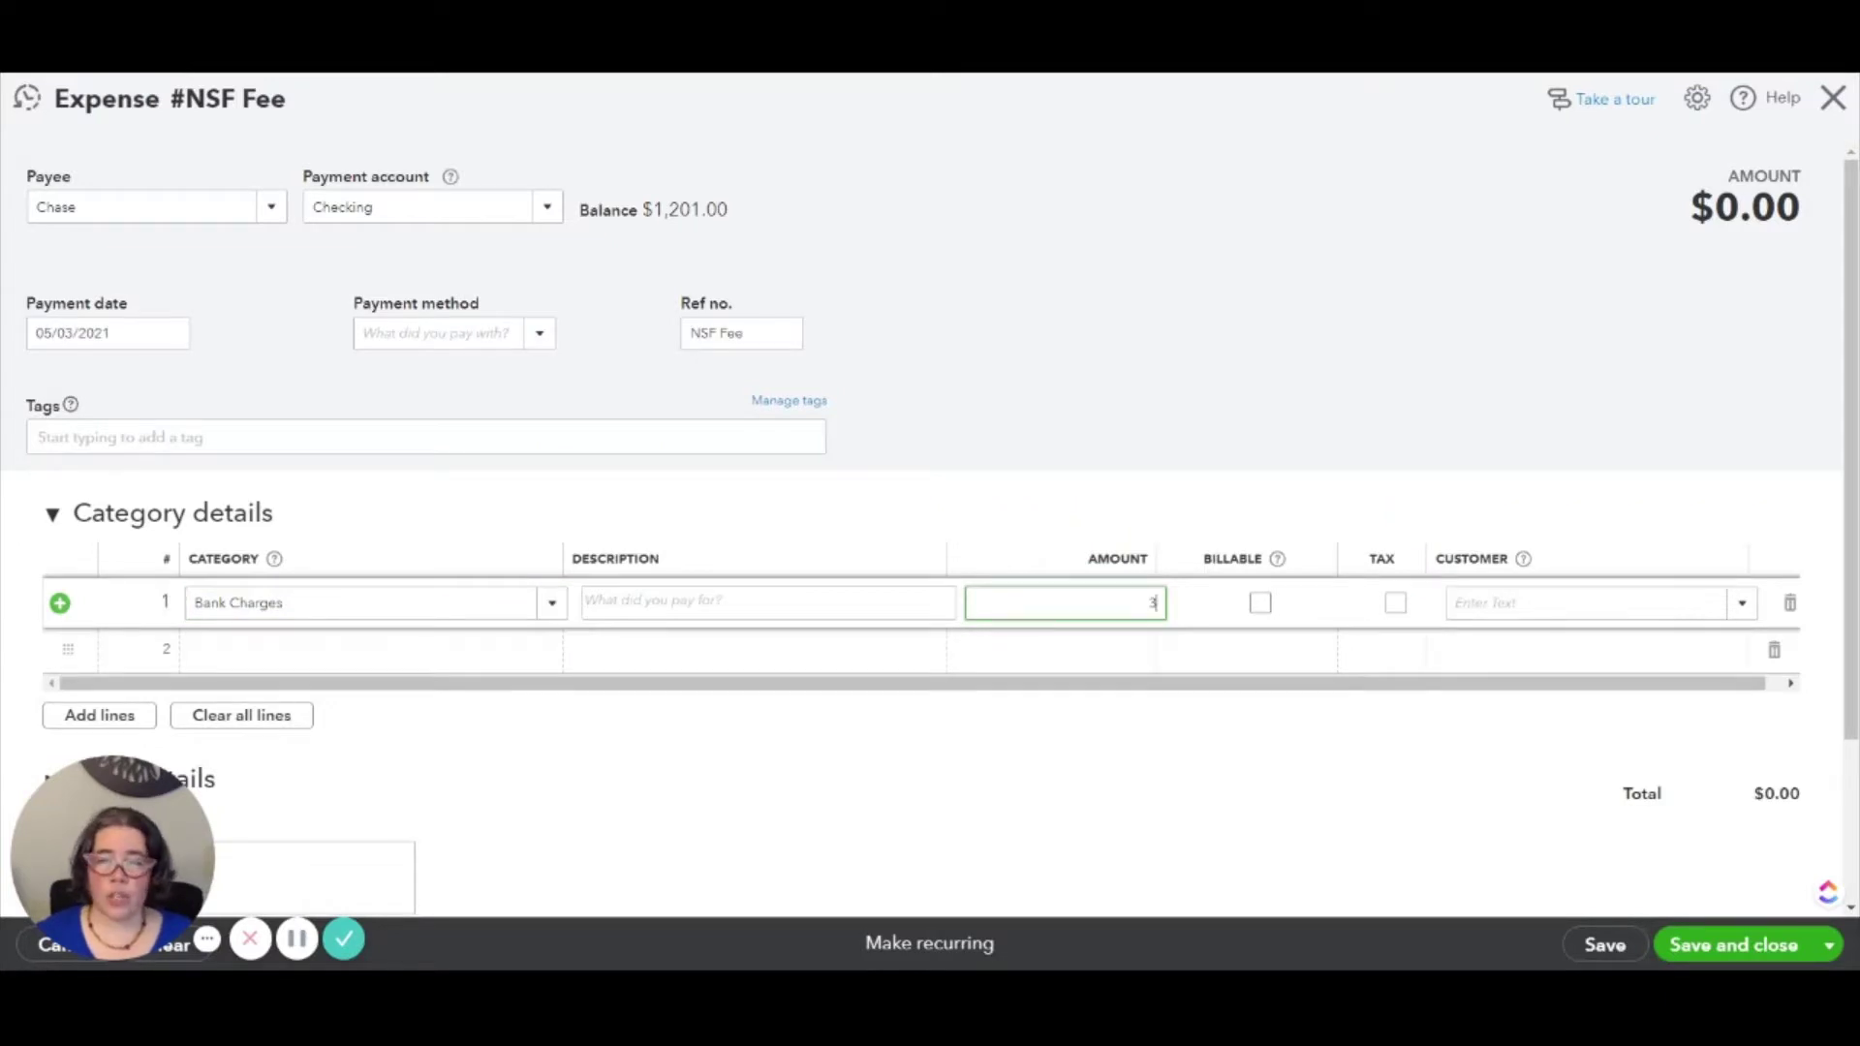
key(BackSpace)
key(BackSpace)
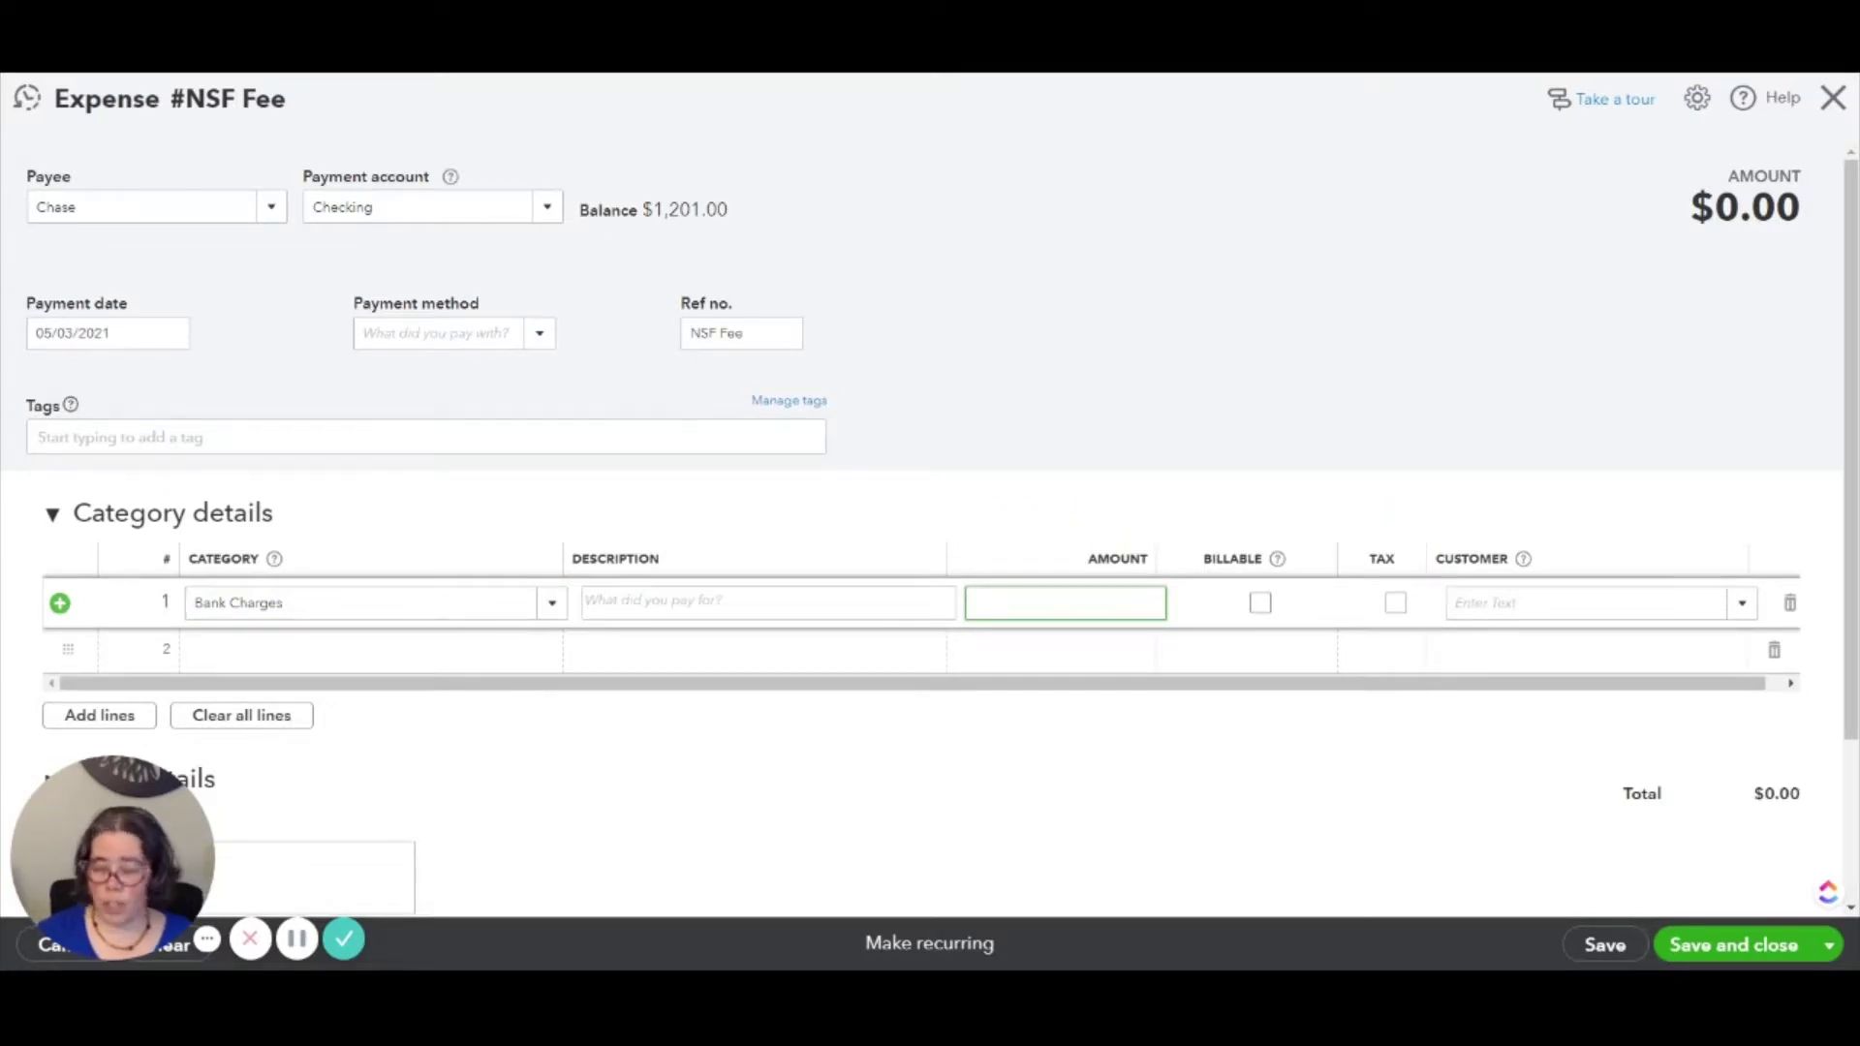
text(25.00)
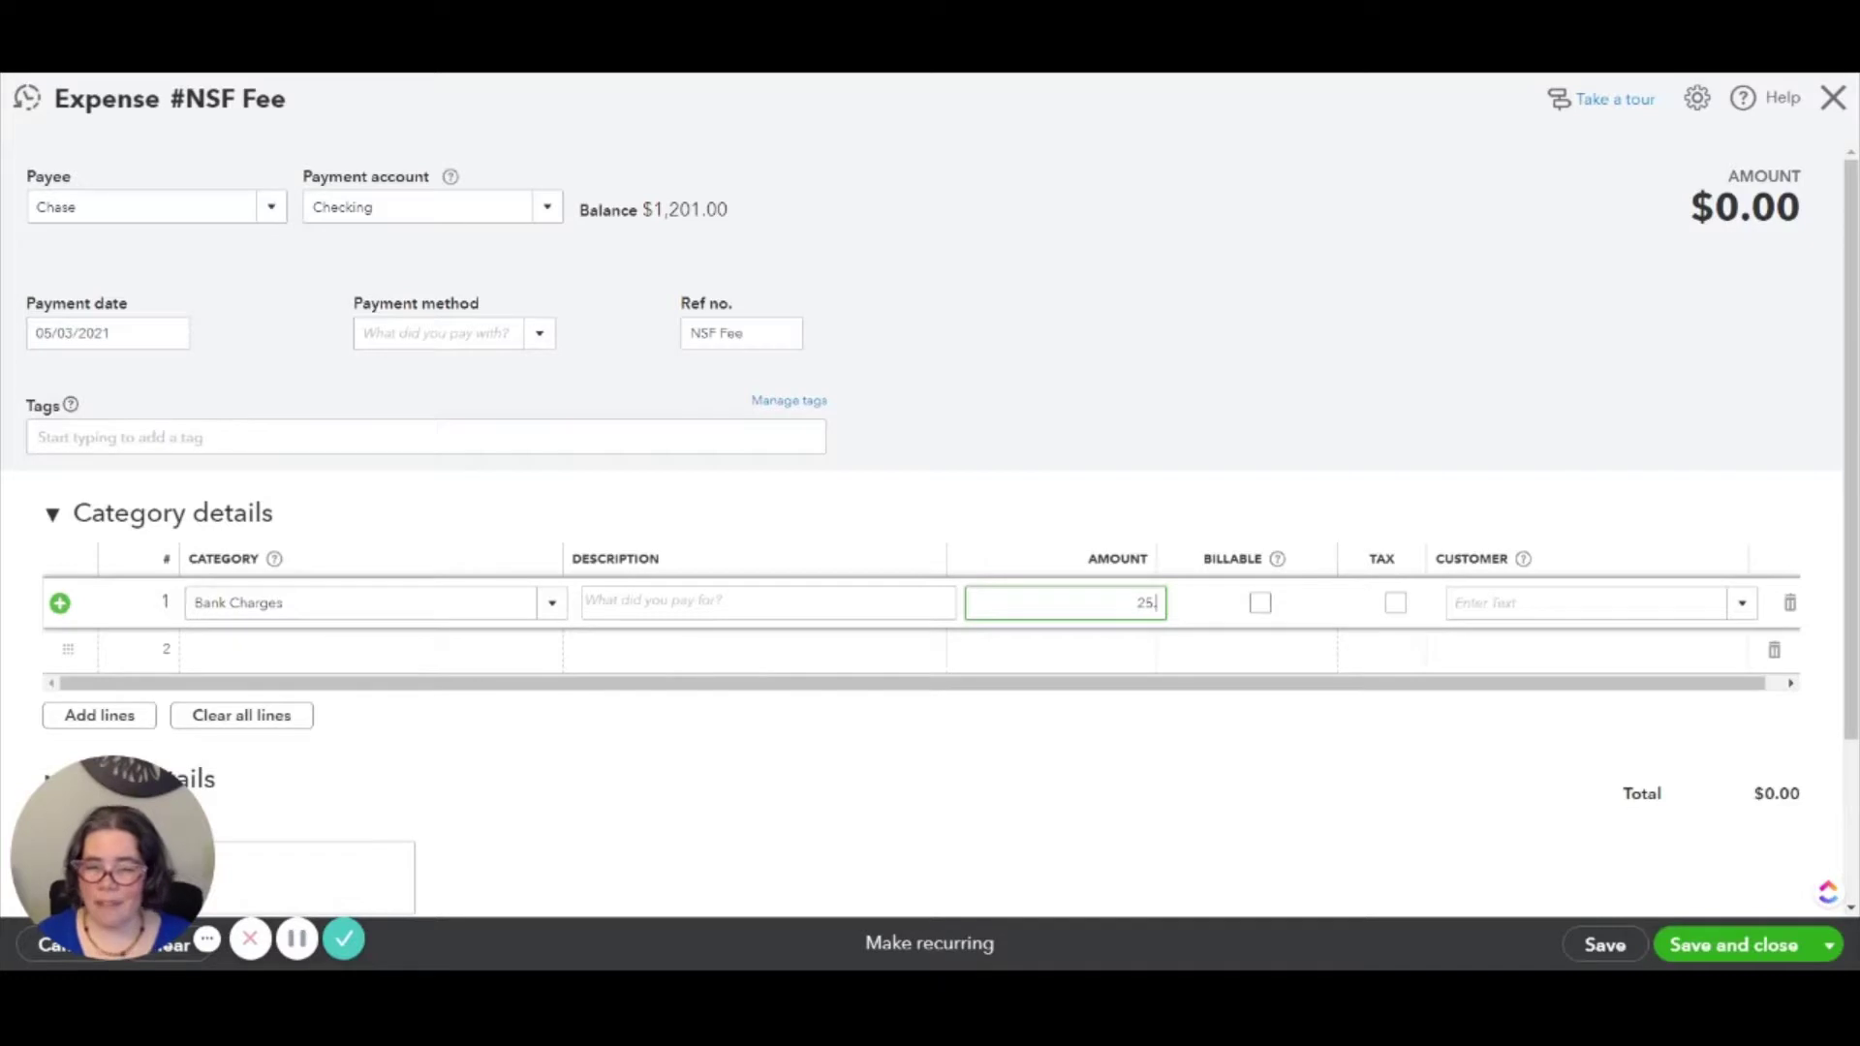
click(1708, 948)
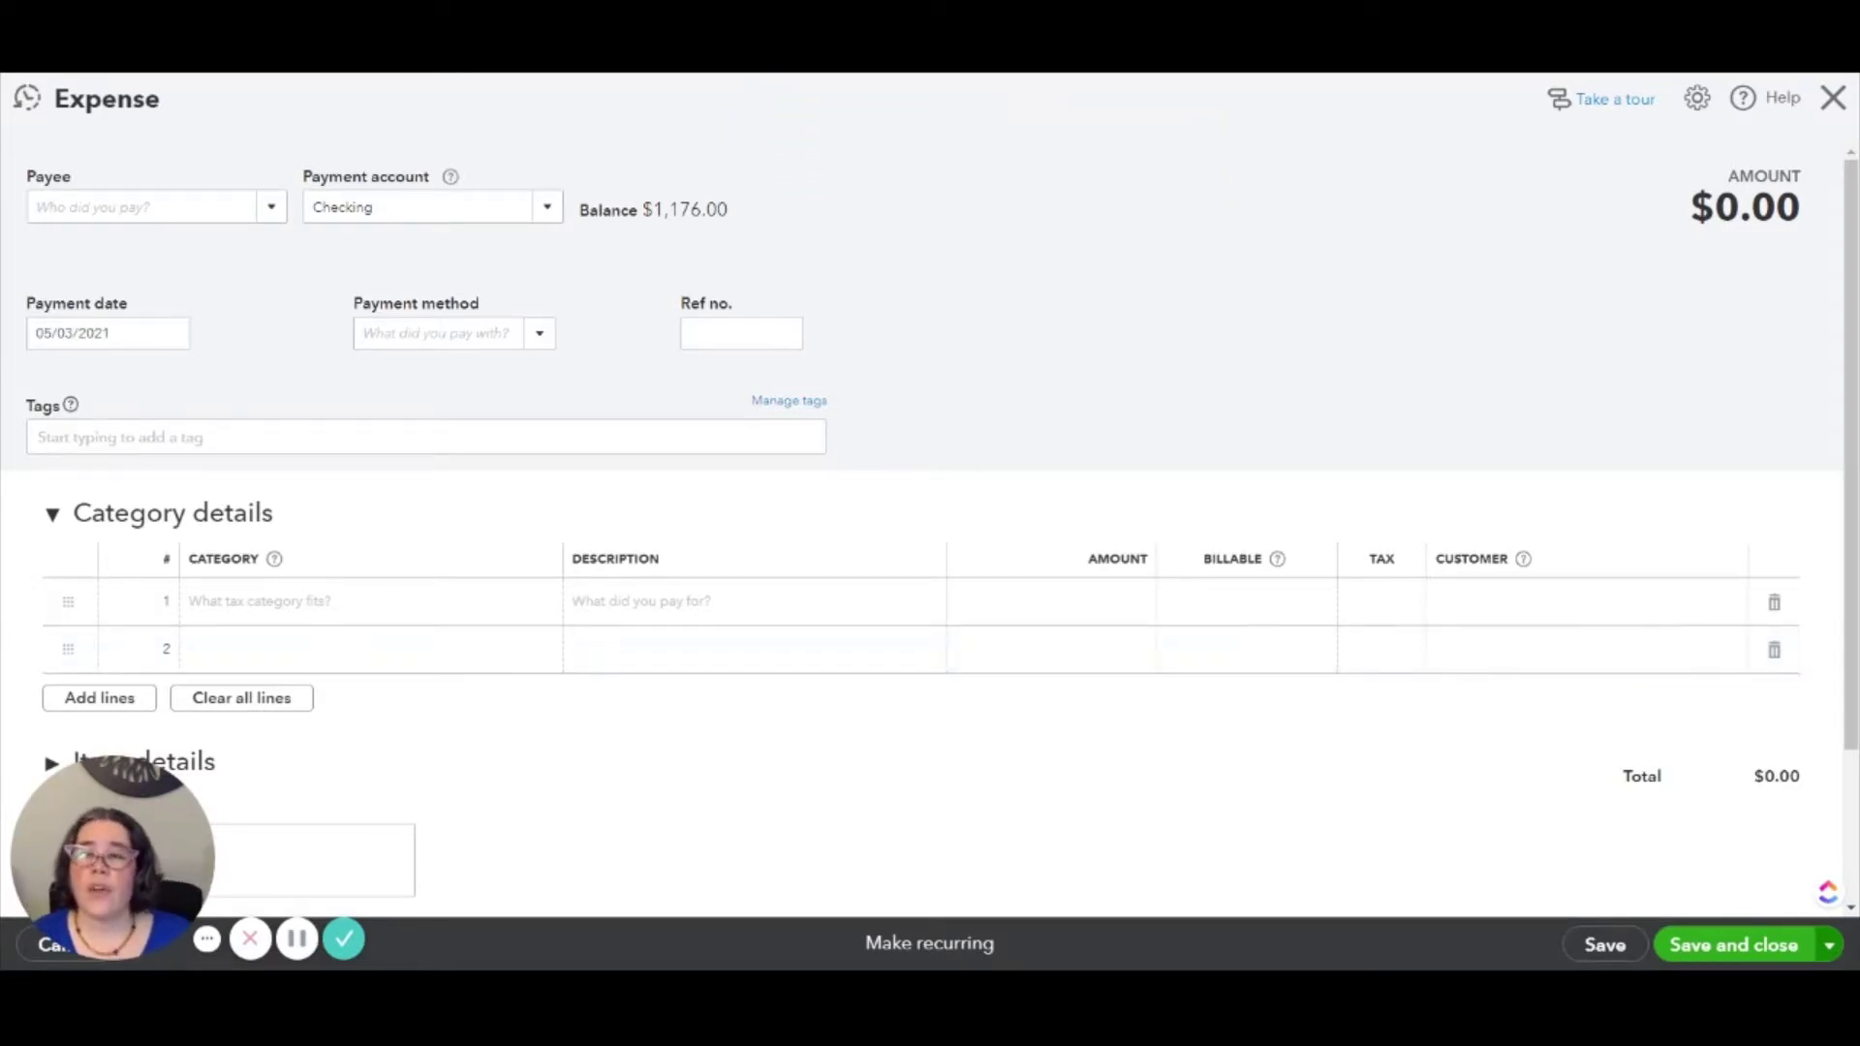
Close the blank expense and open the Checking bank register, dismissing its intro popup.
click(1833, 97)
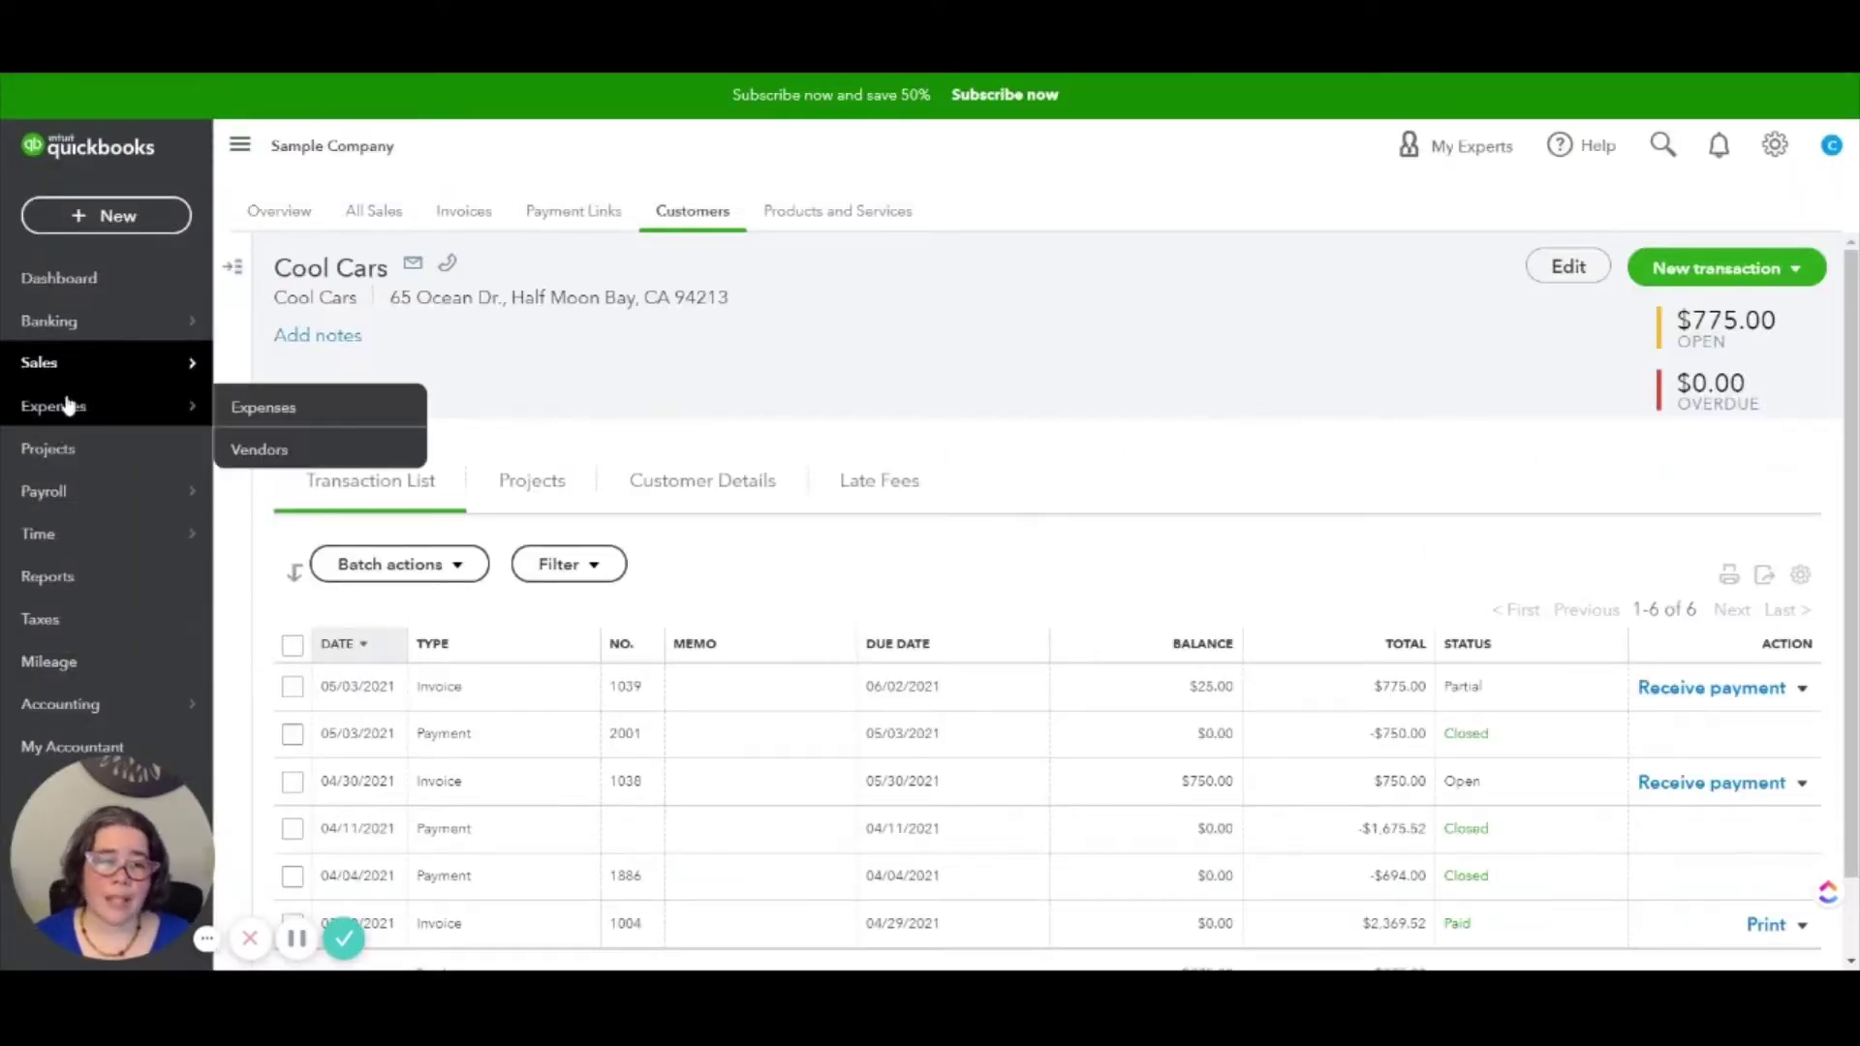
mouse_move(73, 333)
click(254, 322)
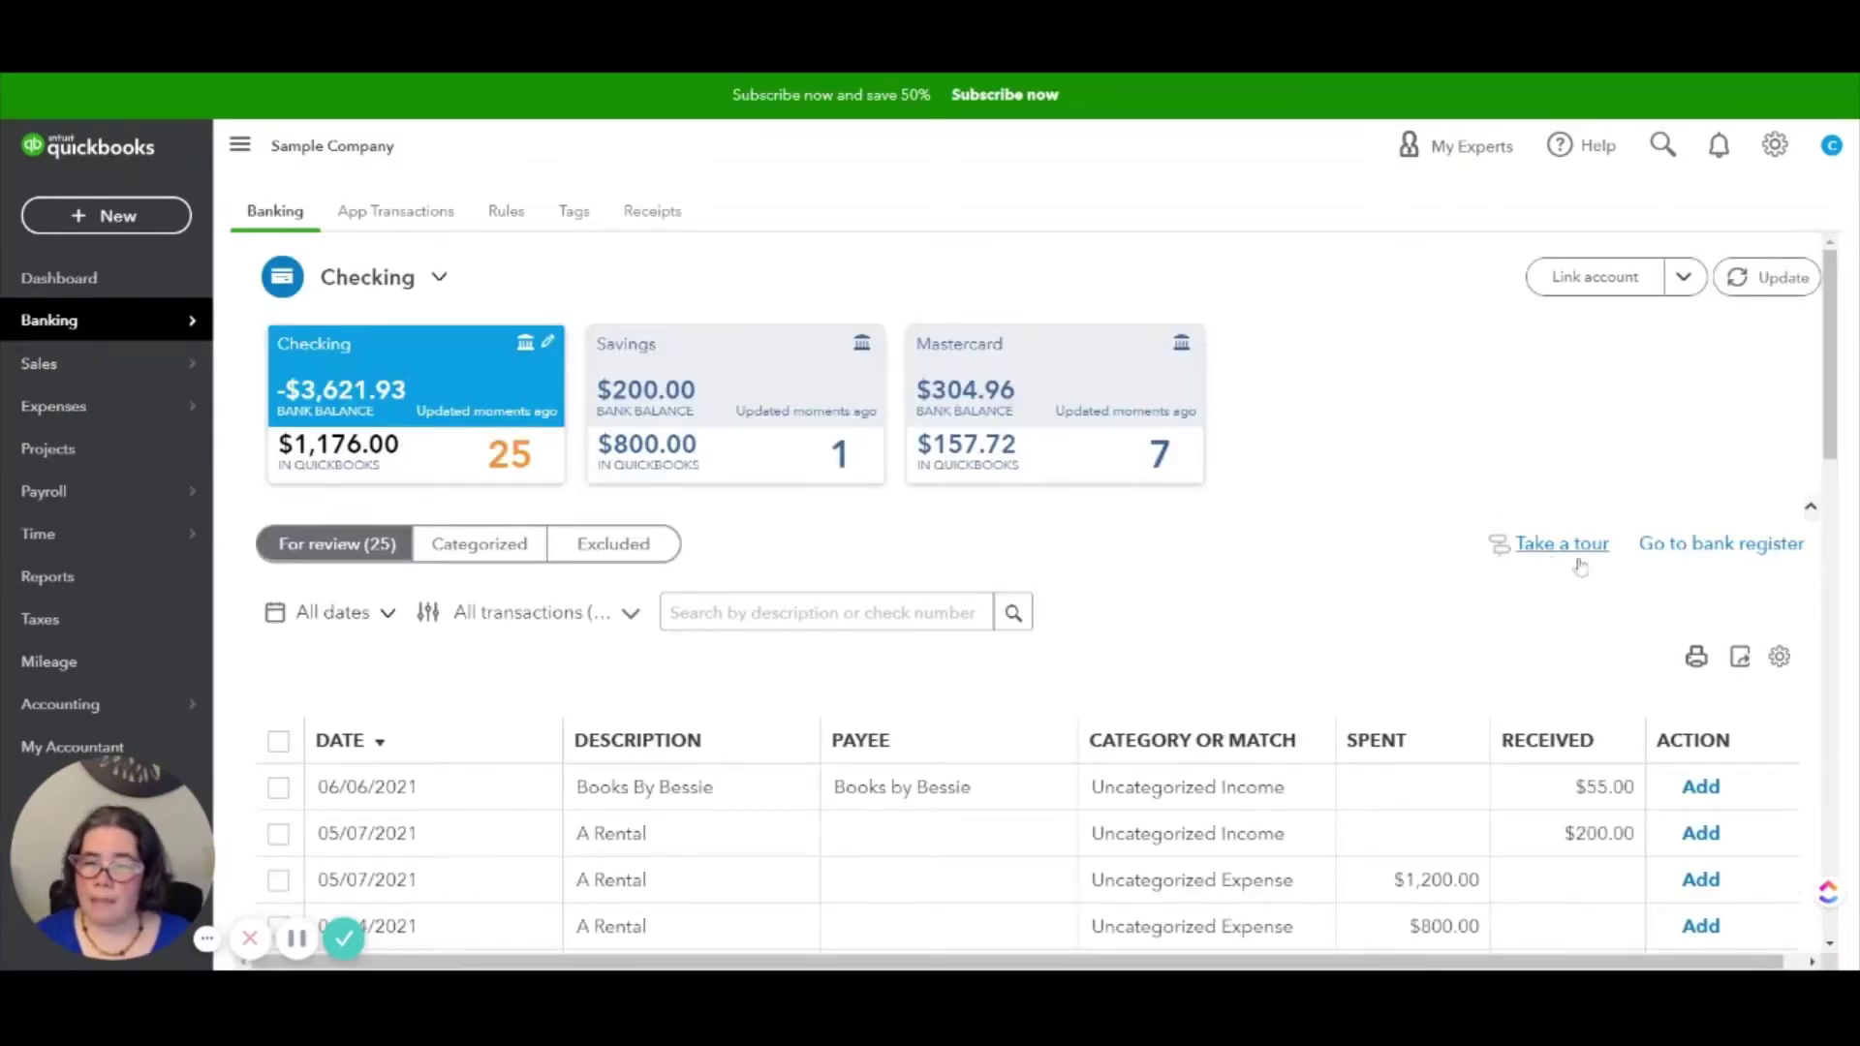
click(1667, 546)
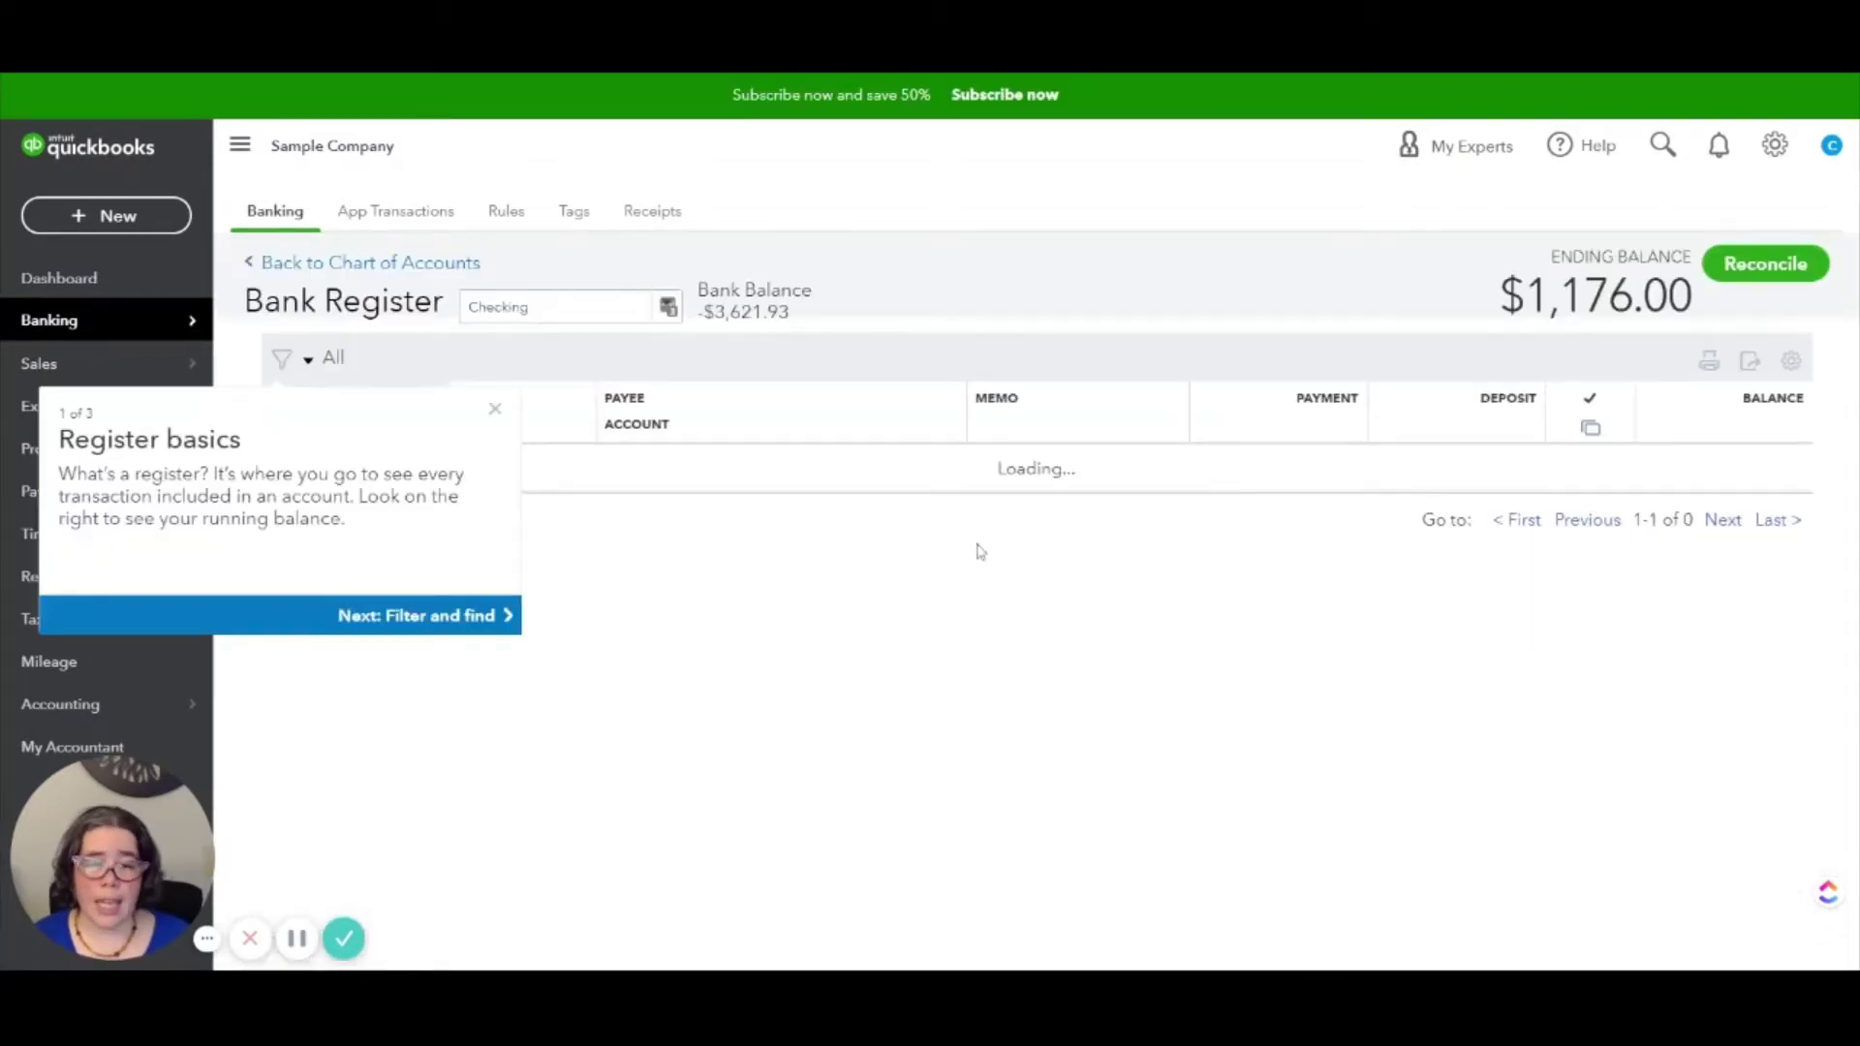
click(498, 469)
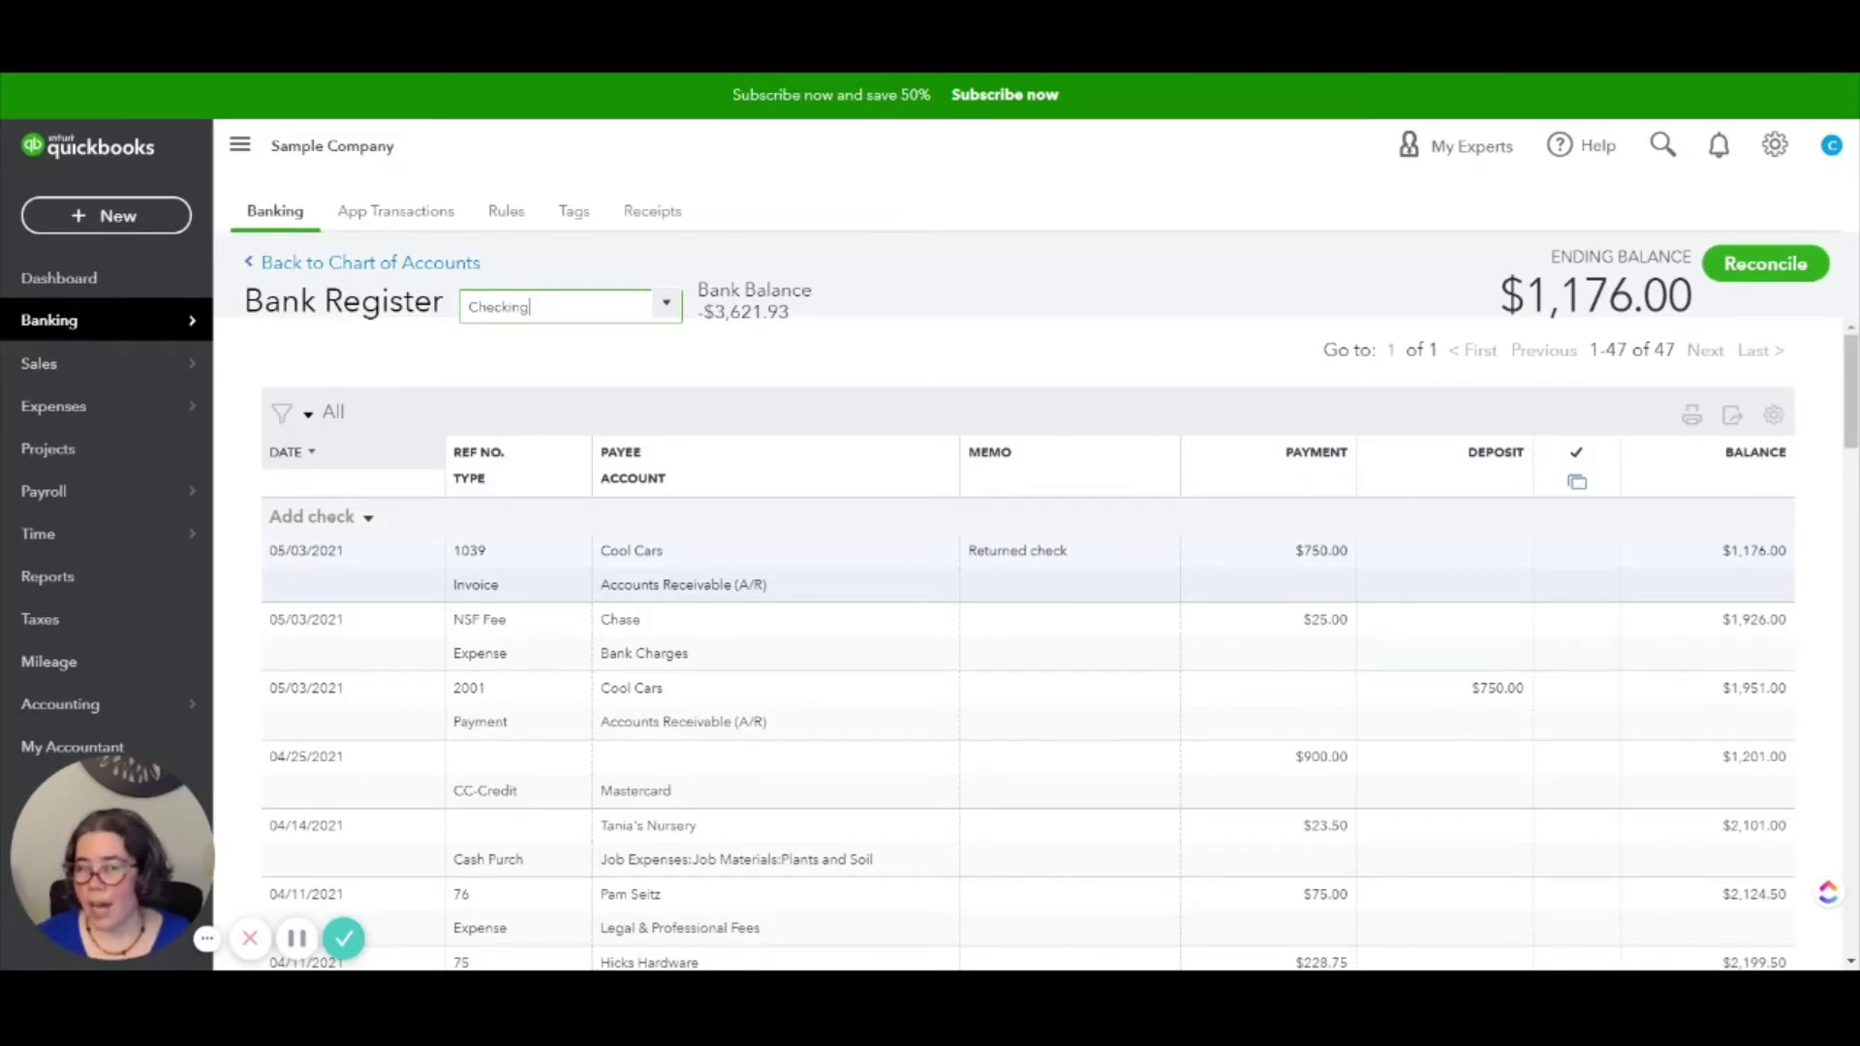
Return to the Banking page and expand the $55.00 Books By Bessie deposit in the For review list.
mouse_move(112, 328)
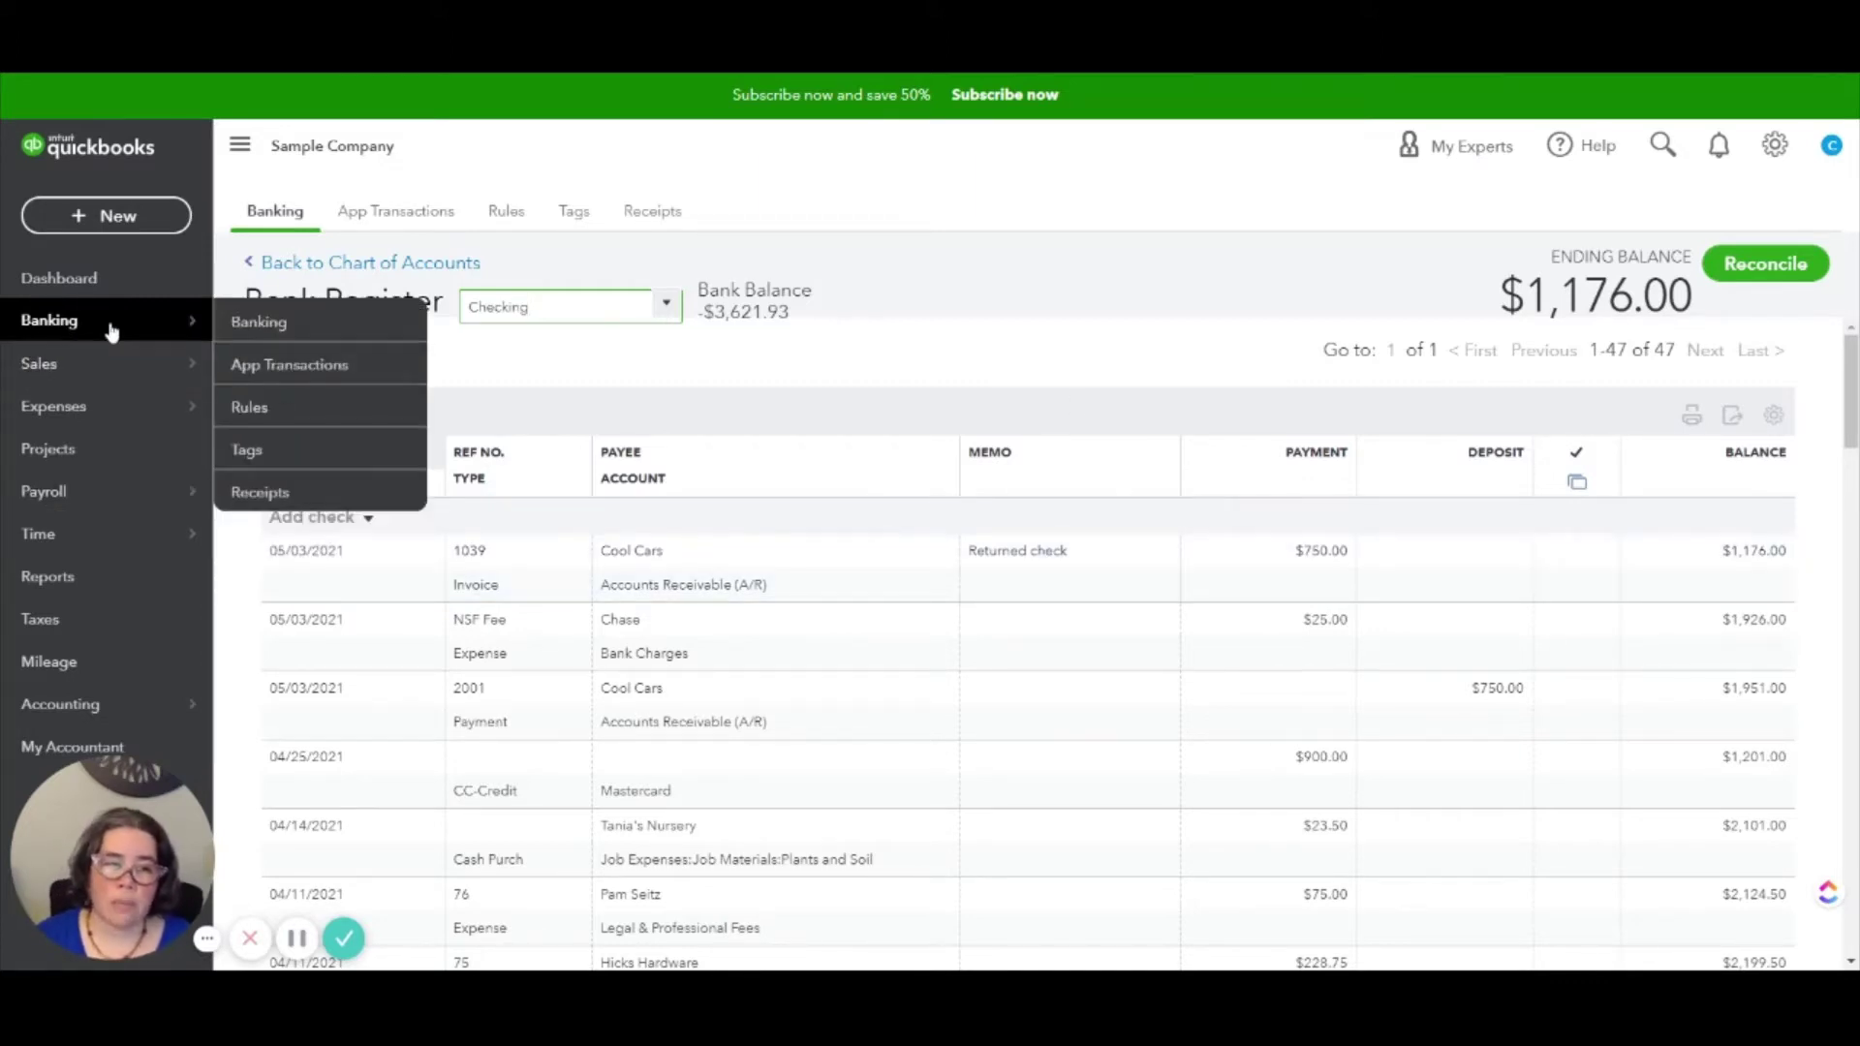
click(223, 328)
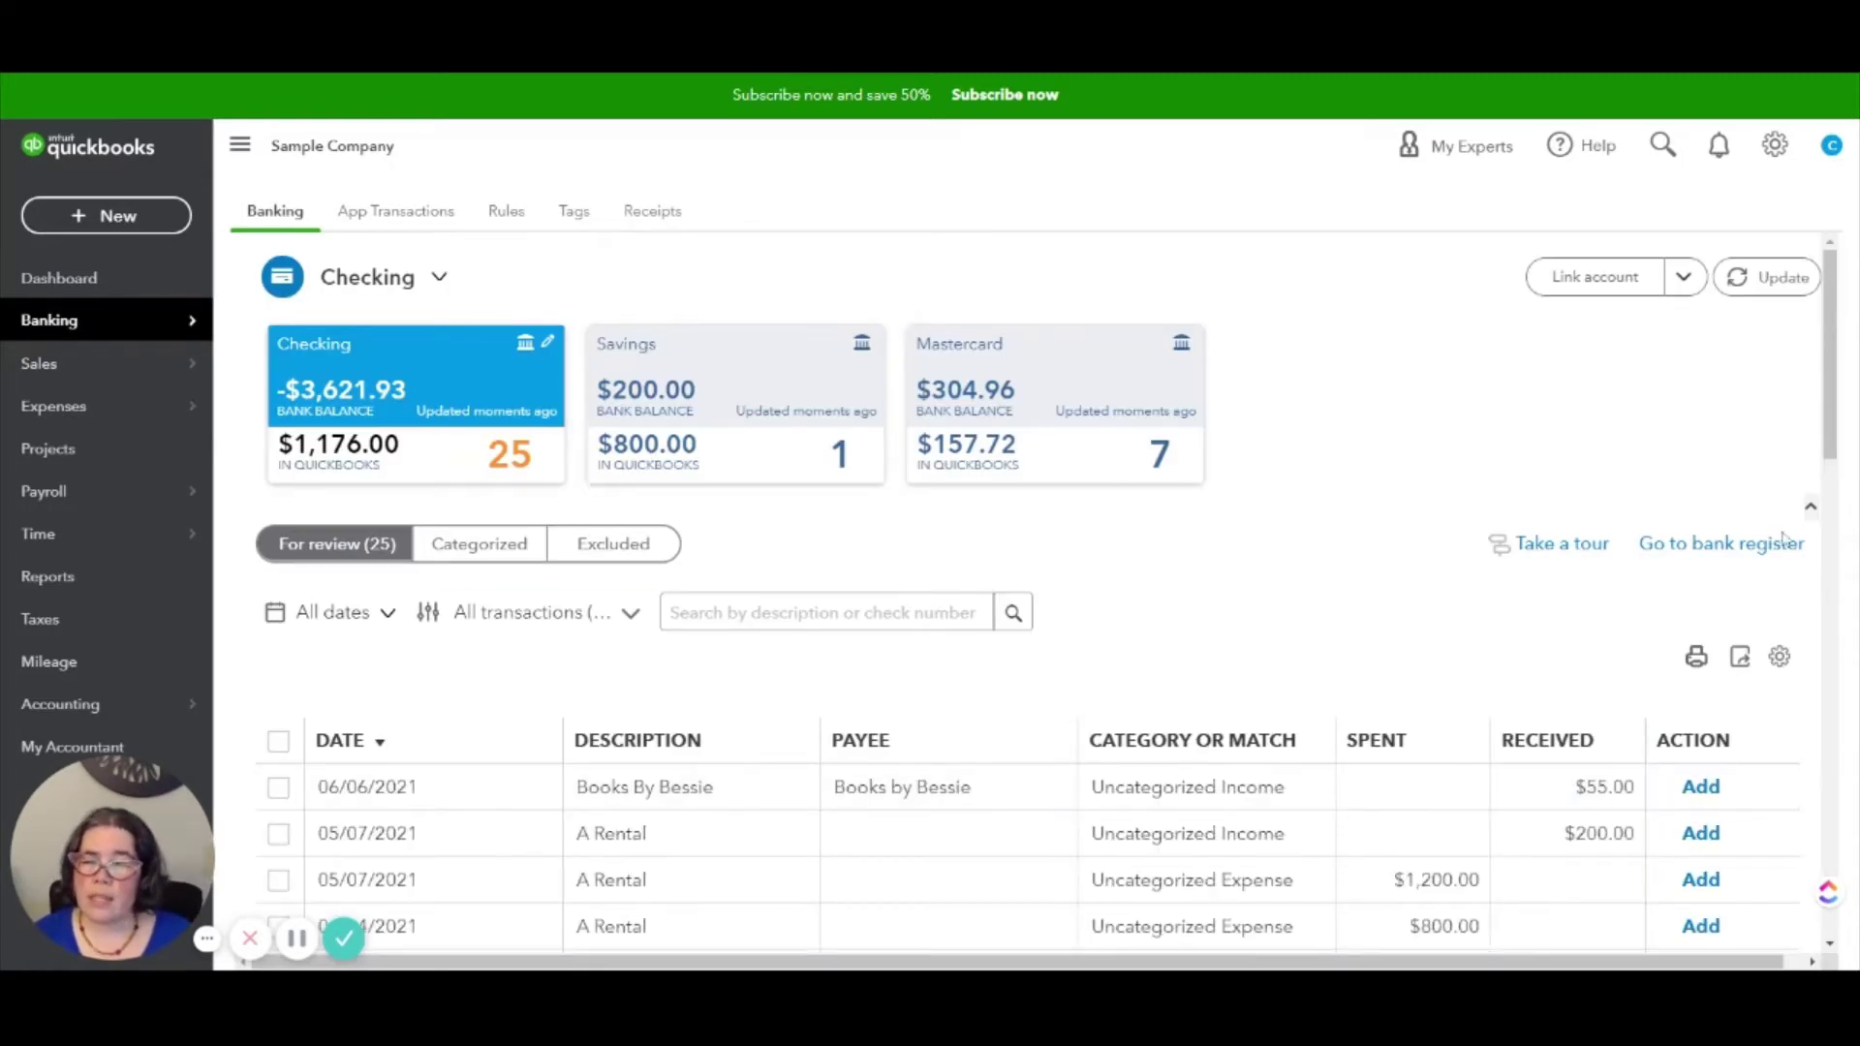
scroll(1834, 412, down, 3)
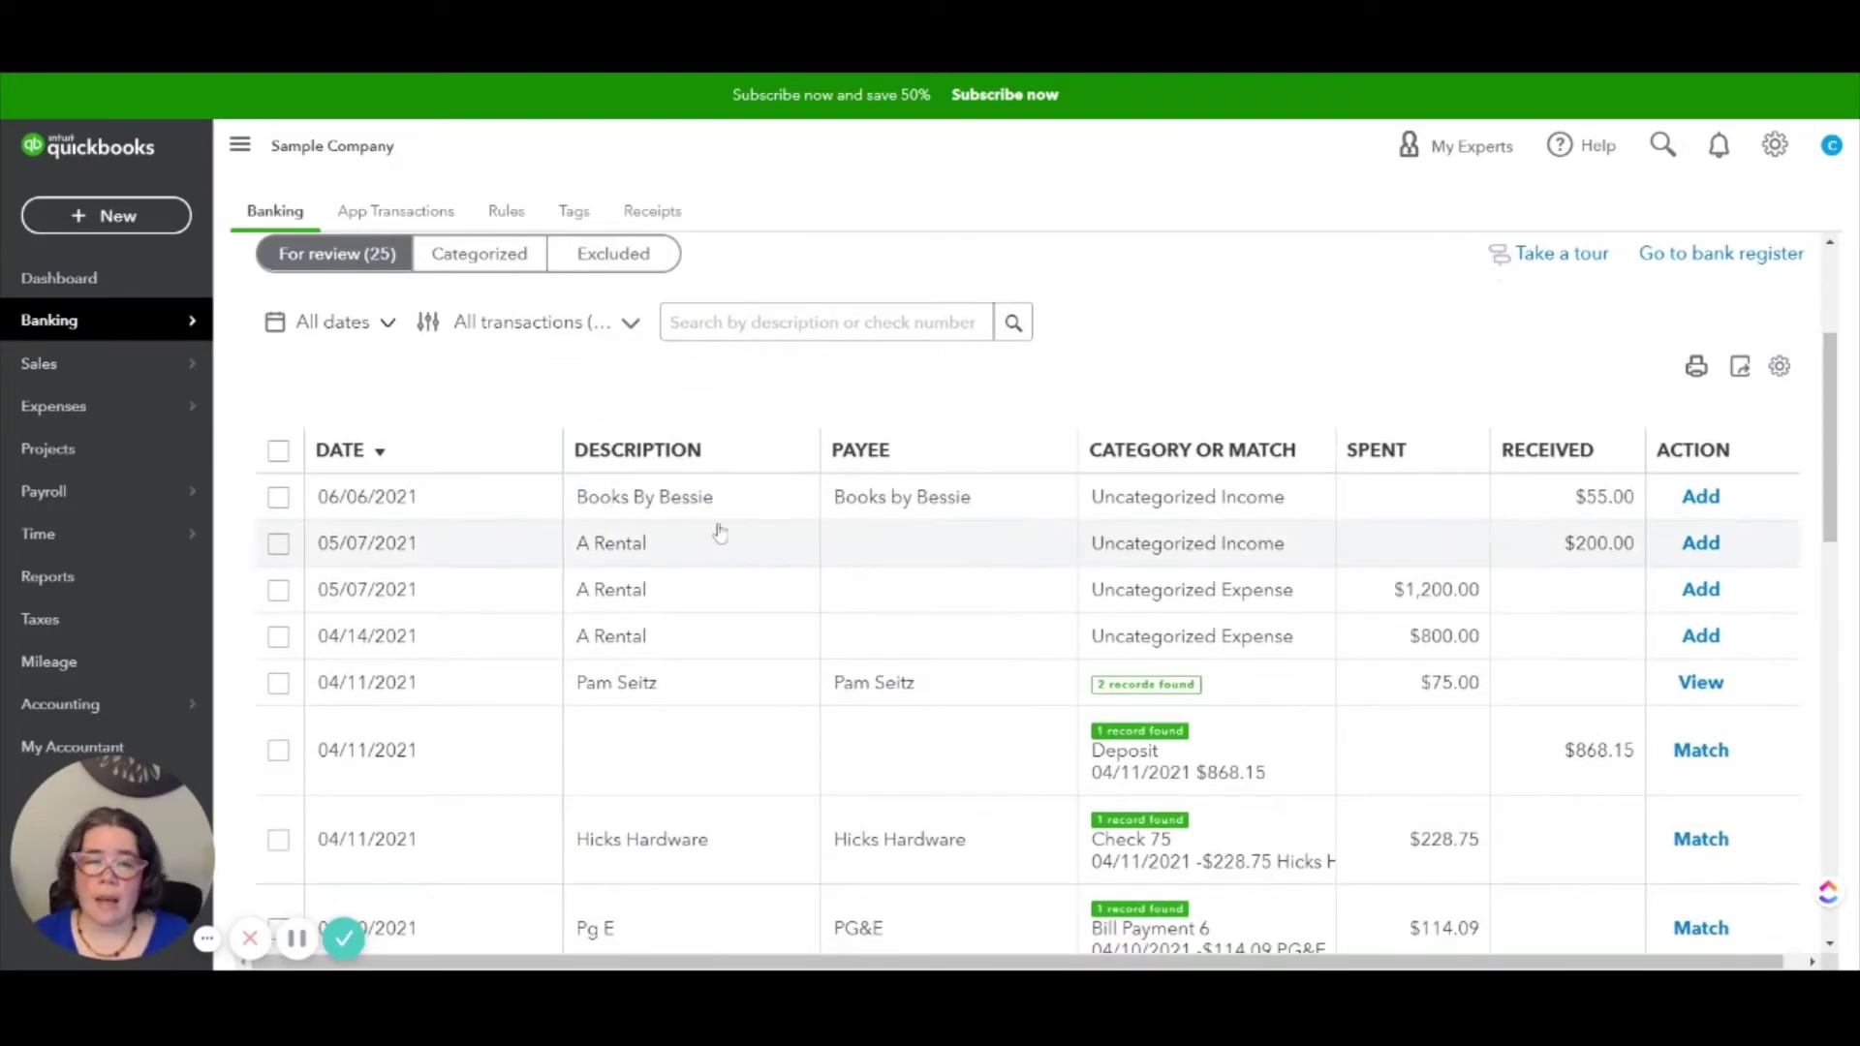
click(703, 502)
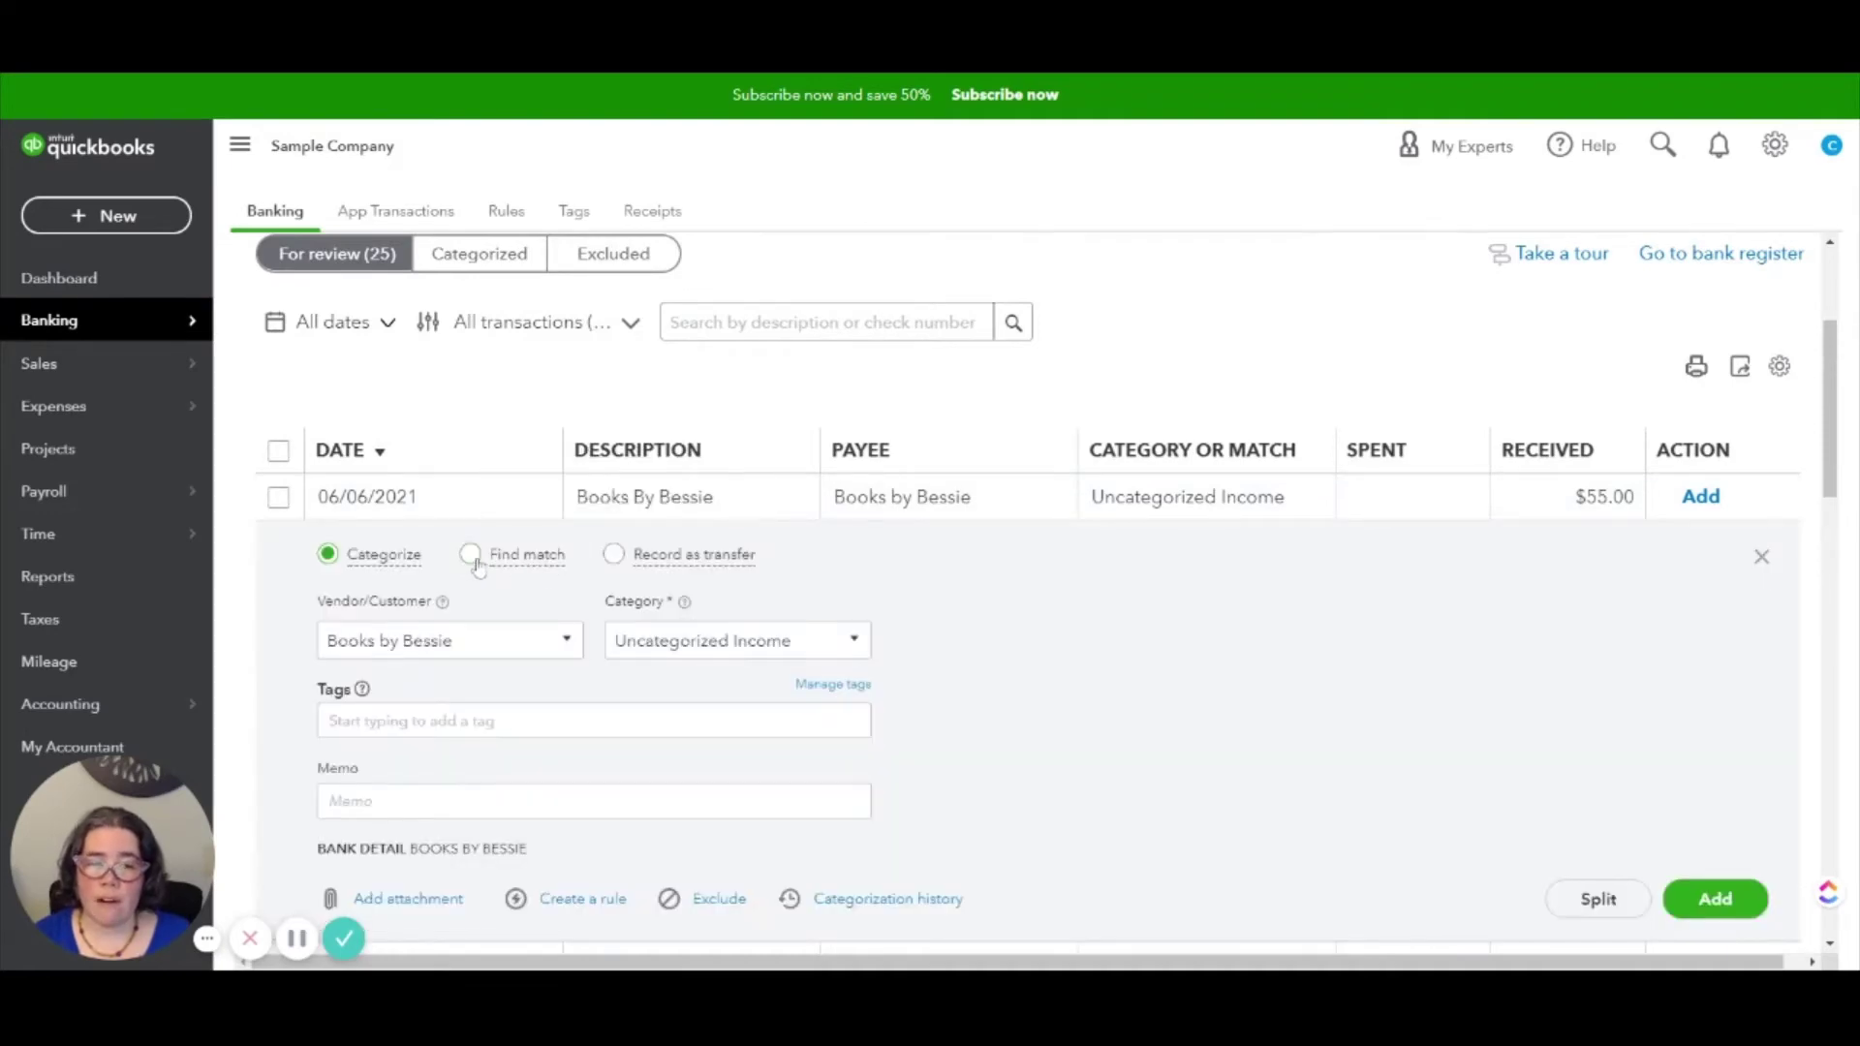
mouse_move(506, 570)
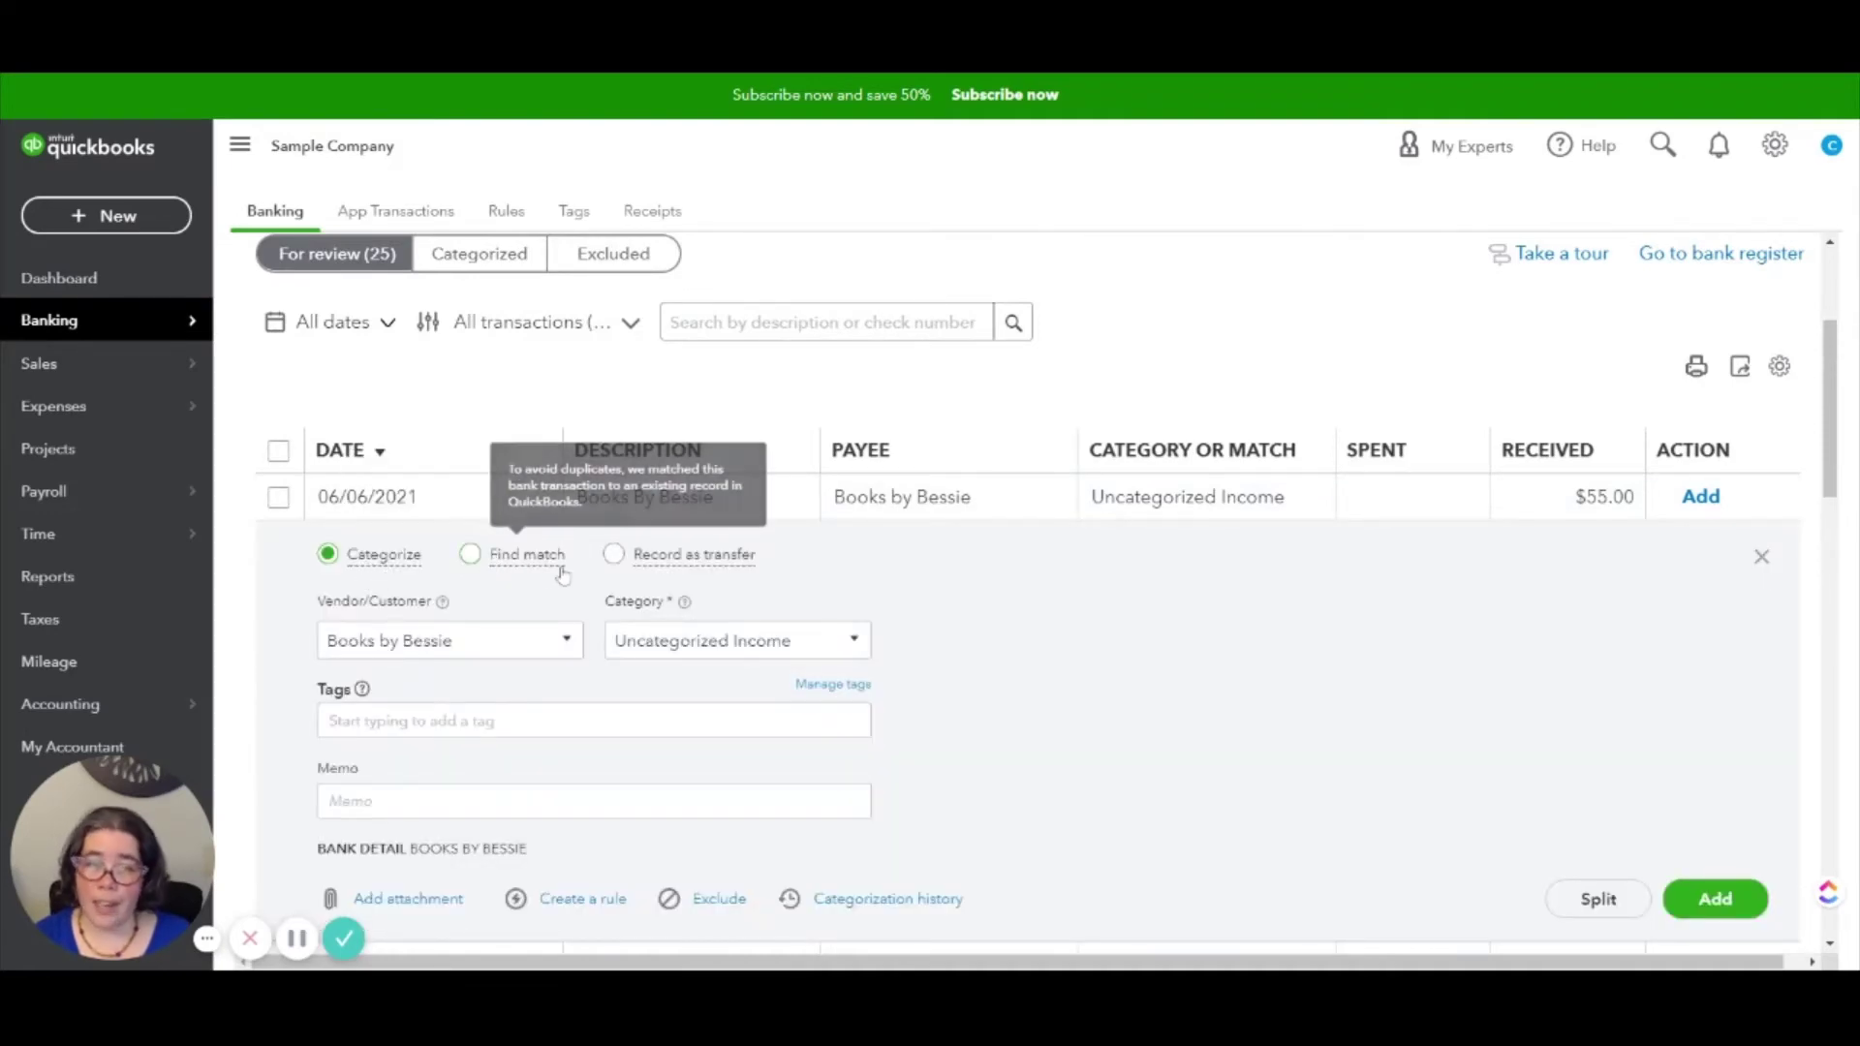